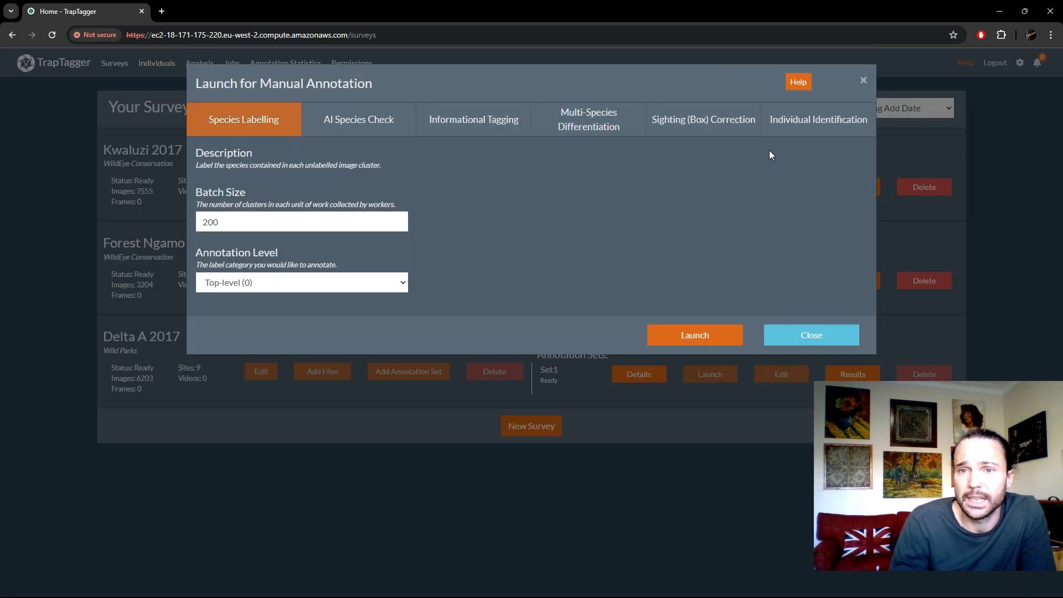
- Launch individual identification for Leopard using the Hotspotter algorithm
{"action": "left_click", "coordinate": [797, 121]}
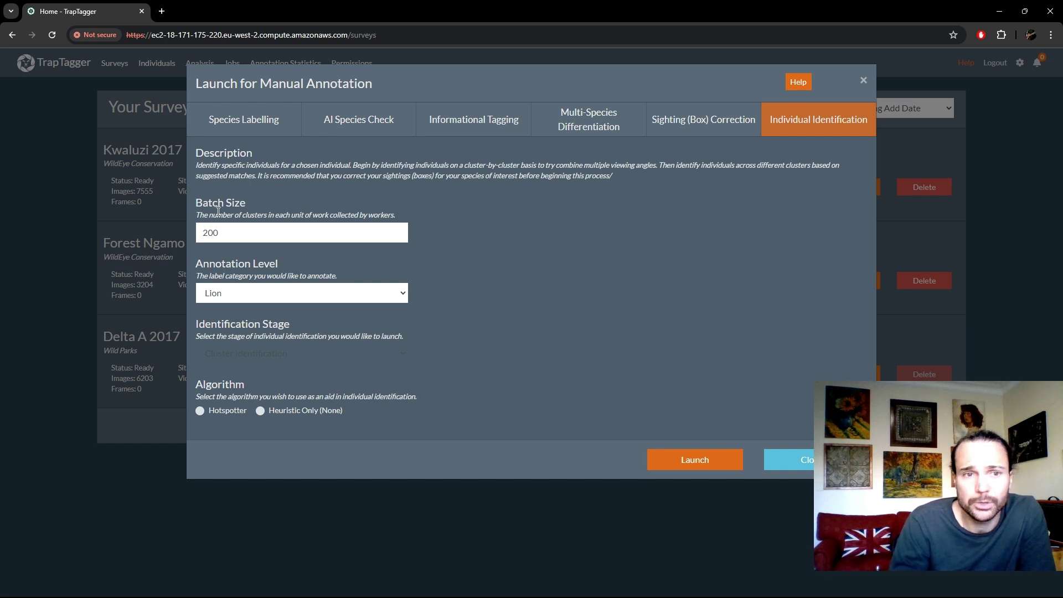
{"action": "left_click", "coordinate": [227, 294]}
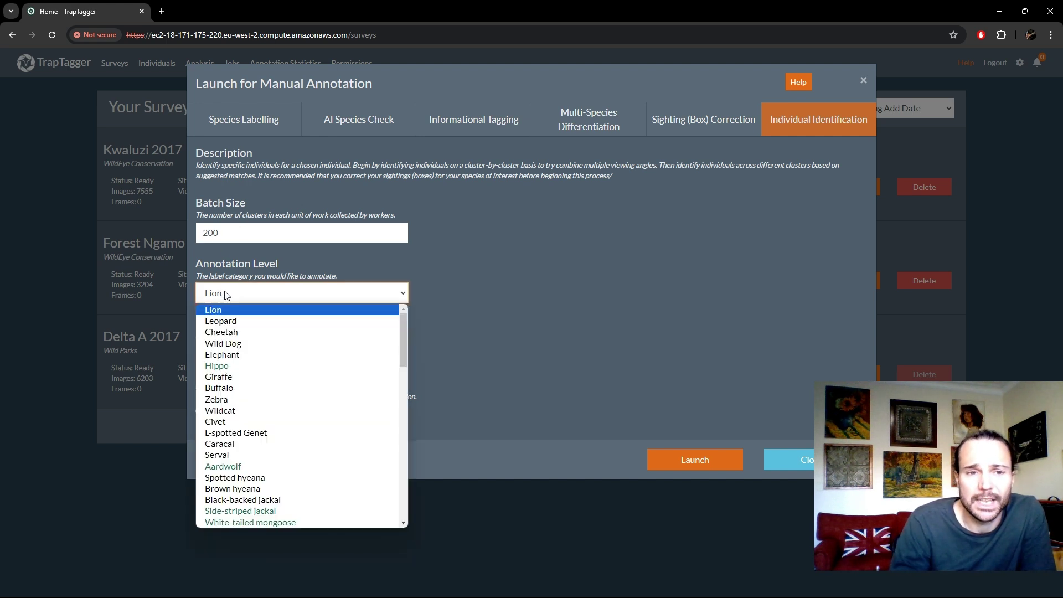
{"action": "left_click", "coordinate": [241, 323]}
{"action": "left_click", "coordinate": [442, 287]}
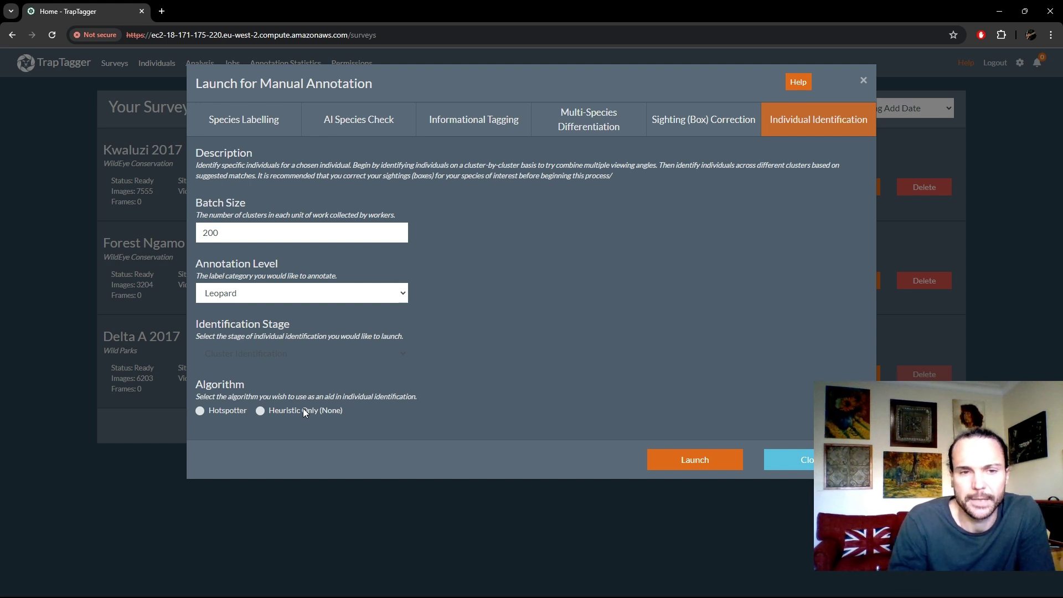
{"action": "left_click", "coordinate": [237, 410]}
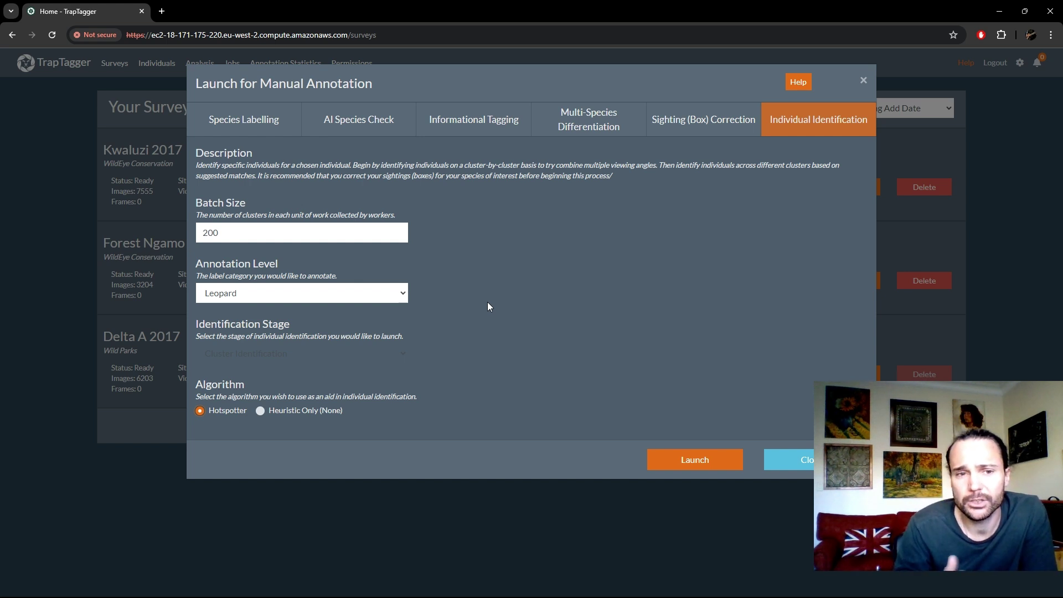
{"action": "left_click", "coordinate": [673, 464]}
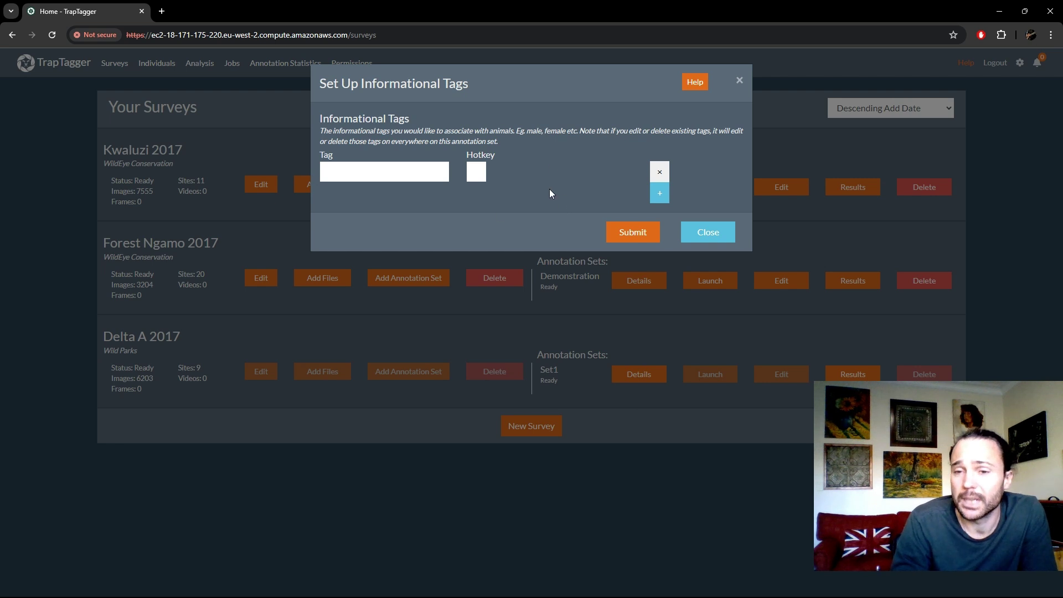
- Enter two informational tags: "manual" with hotkey m and "female" with hotkey f
{"action": "left_click", "coordinate": [382, 172]}
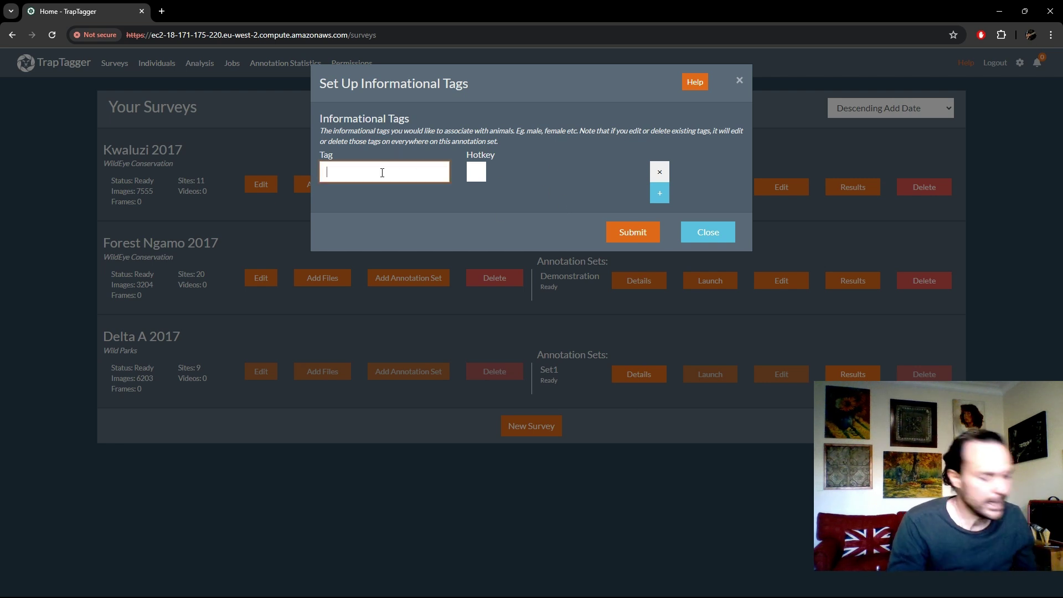
{"action": "type", "text": "manual"}
{"action": "key", "text": "Tab"}
{"action": "type", "text": "m"}
{"action": "left_click", "coordinate": [661, 195]}
{"action": "left_click", "coordinate": [413, 193]}
{"action": "type", "text": "female"}
{"action": "key", "text": "Tab"}
{"action": "type", "text": "f"}
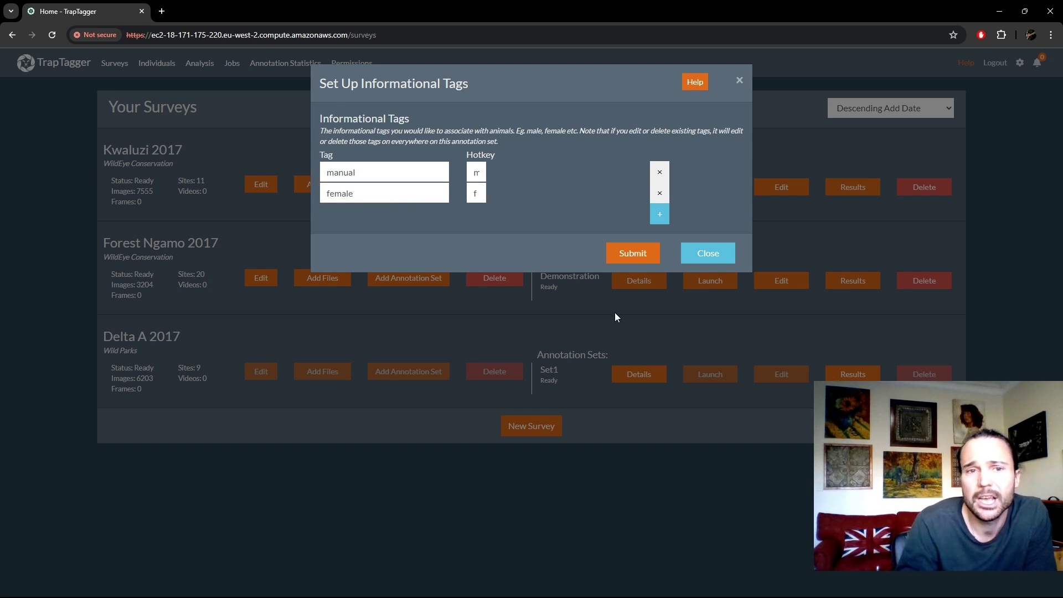
- Correct the first informational tag's name to "male"
{"action": "double_click", "coordinate": [419, 171]}
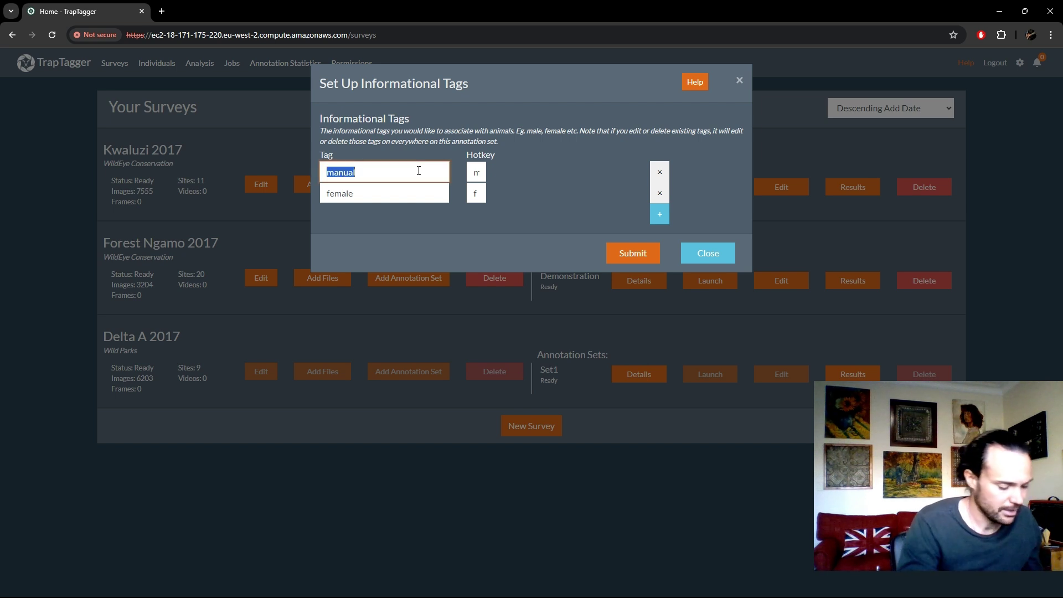
{"action": "type", "text": "male"}
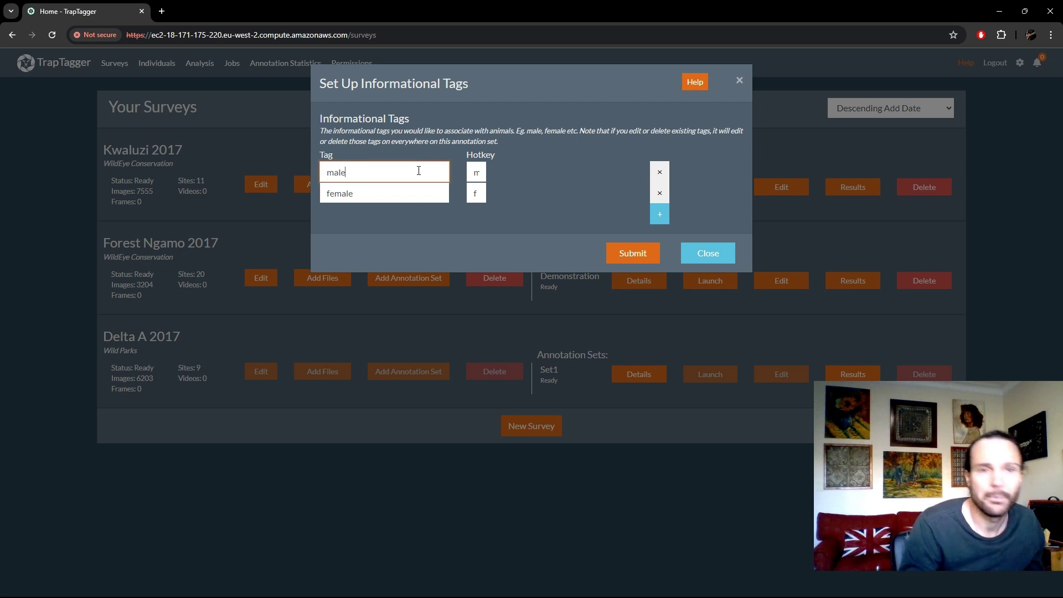
{"action": "left_click", "coordinate": [502, 172]}
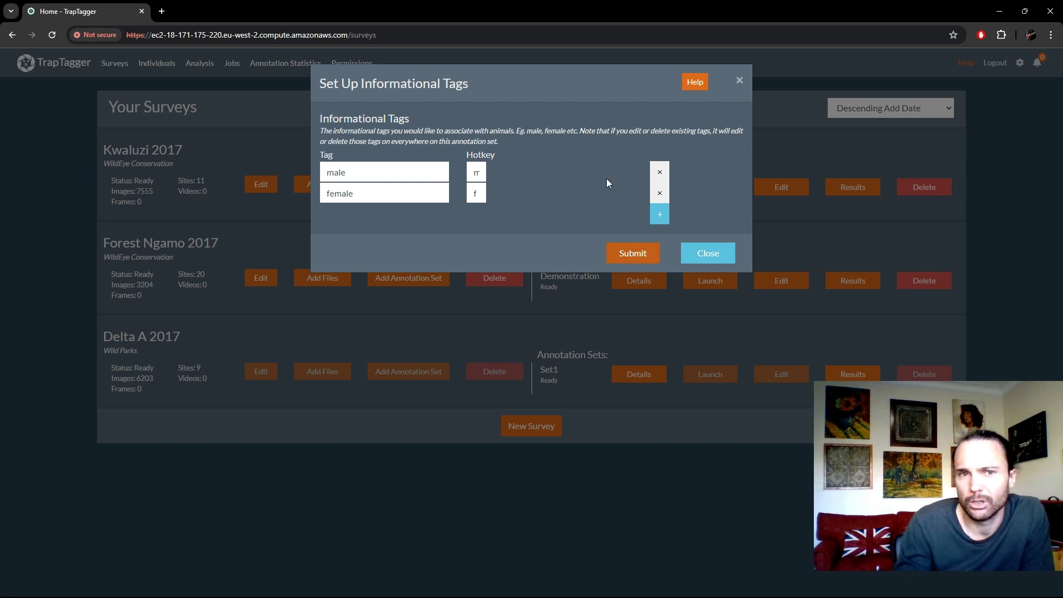
- Submit the informational tags and take the available Kwaluzi 2017 Leopard identification job
{"action": "left_click", "coordinate": [634, 258]}
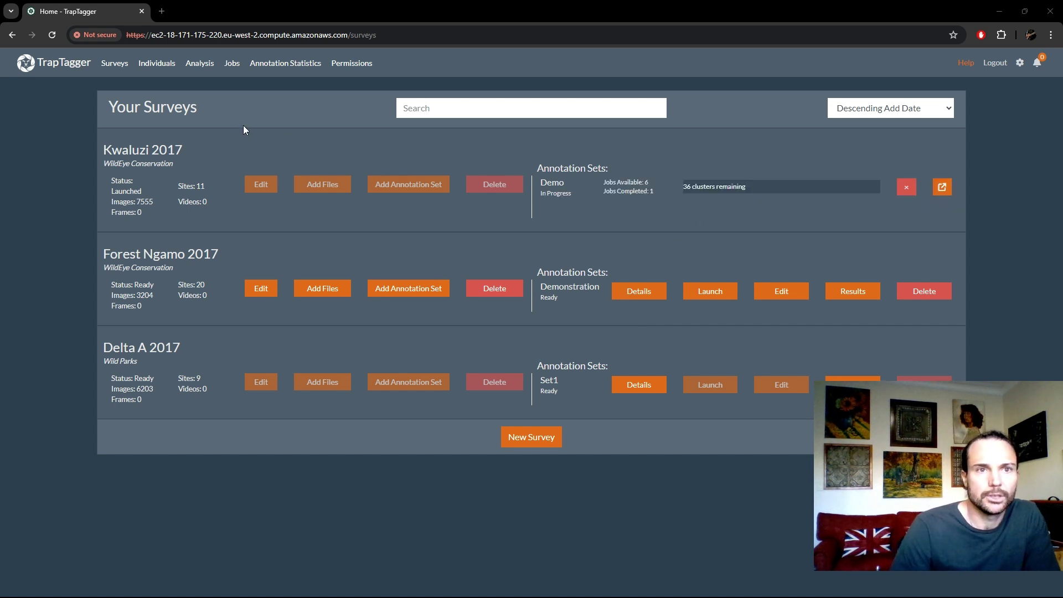
{"action": "left_click", "coordinate": [232, 65]}
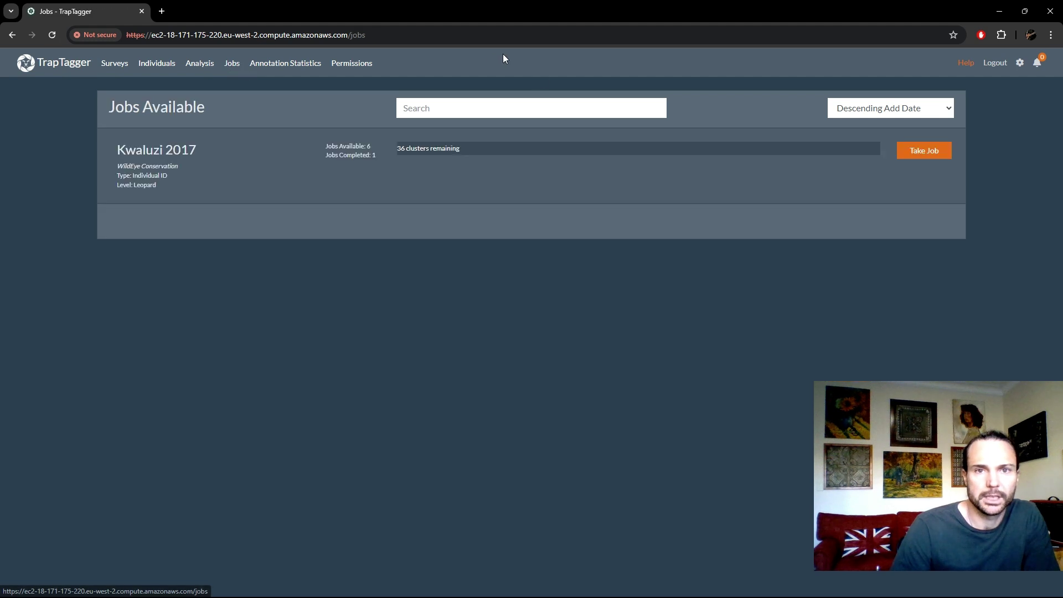
{"action": "left_click", "coordinate": [926, 156]}
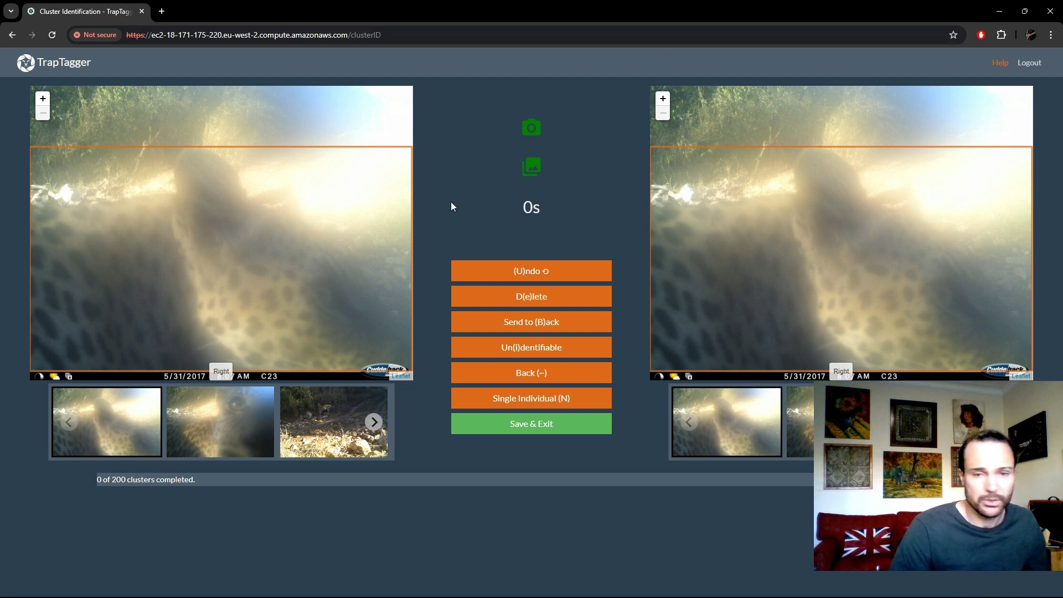
- Compare the leopard sightings across the first cluster's images, examining the coat pattern up close
{"action": "key", "text": "d"}
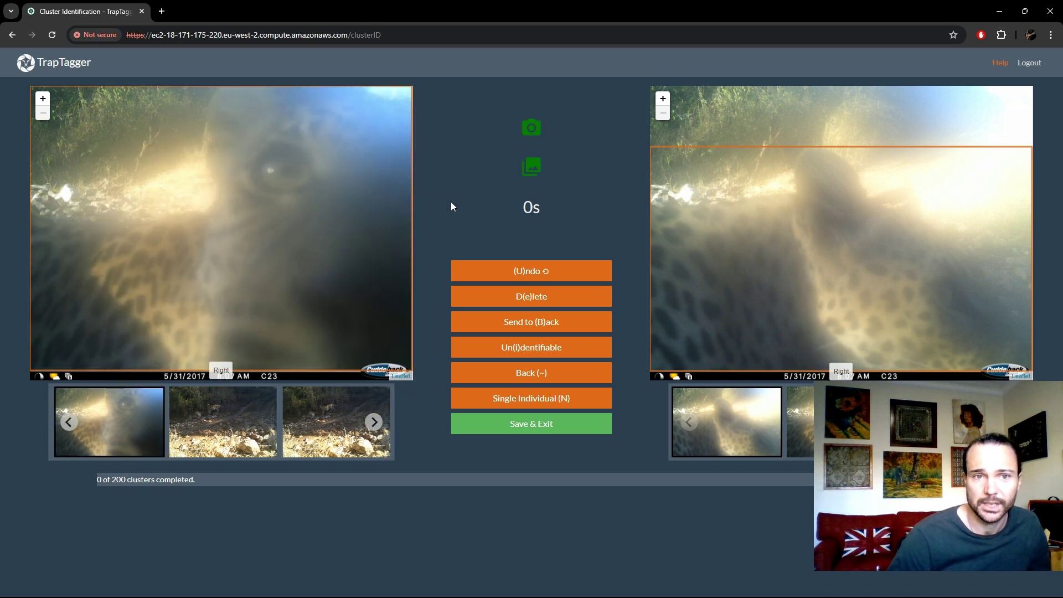
{"action": "key", "text": "Right"}
{"action": "key", "text": "d"}
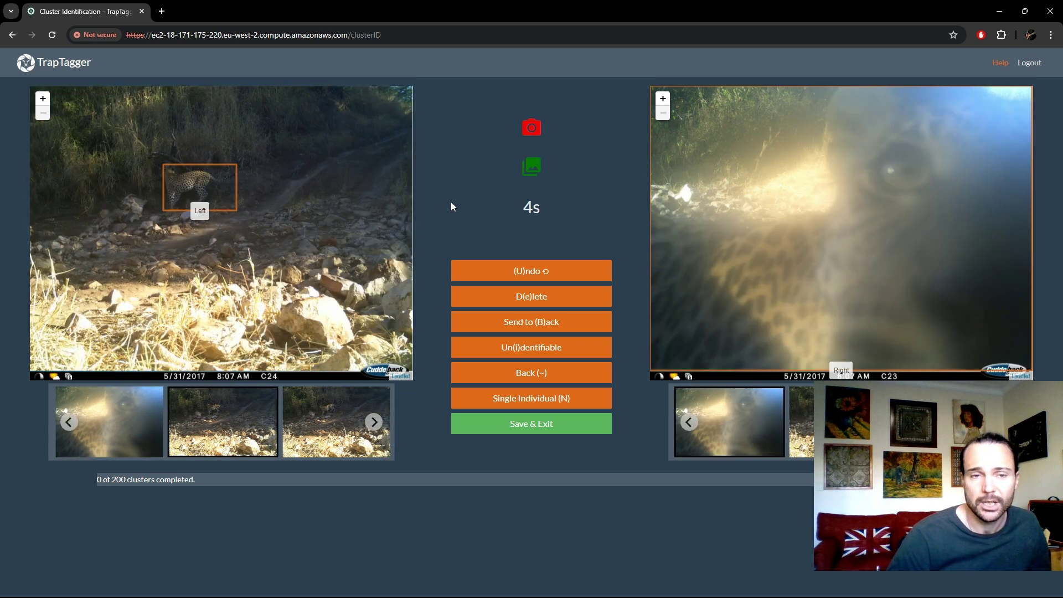
{"action": "key", "text": "Right"}
{"action": "key", "text": "d"}
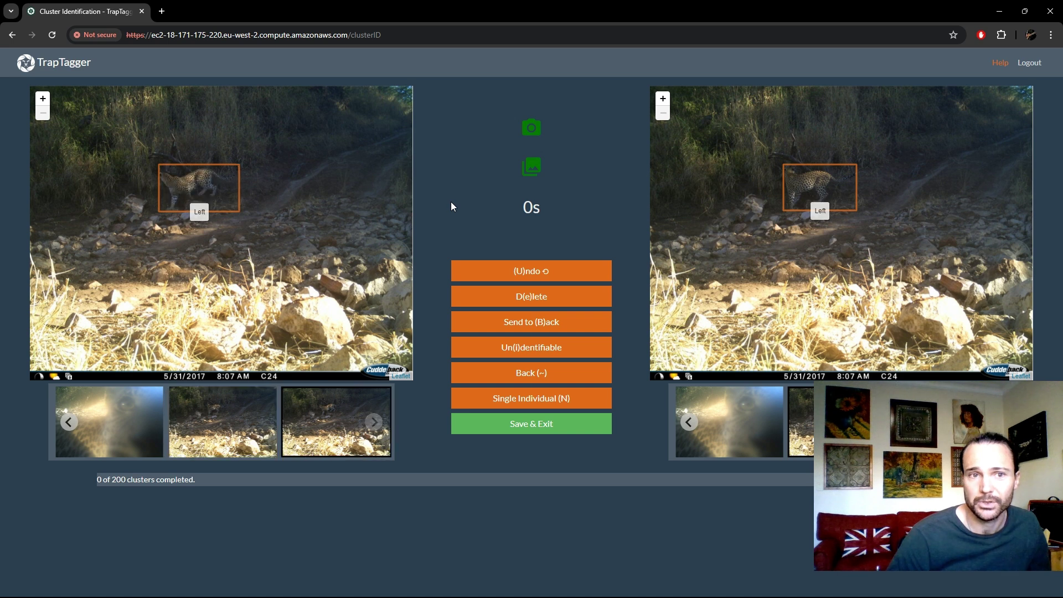
{"action": "key", "text": "Right"}
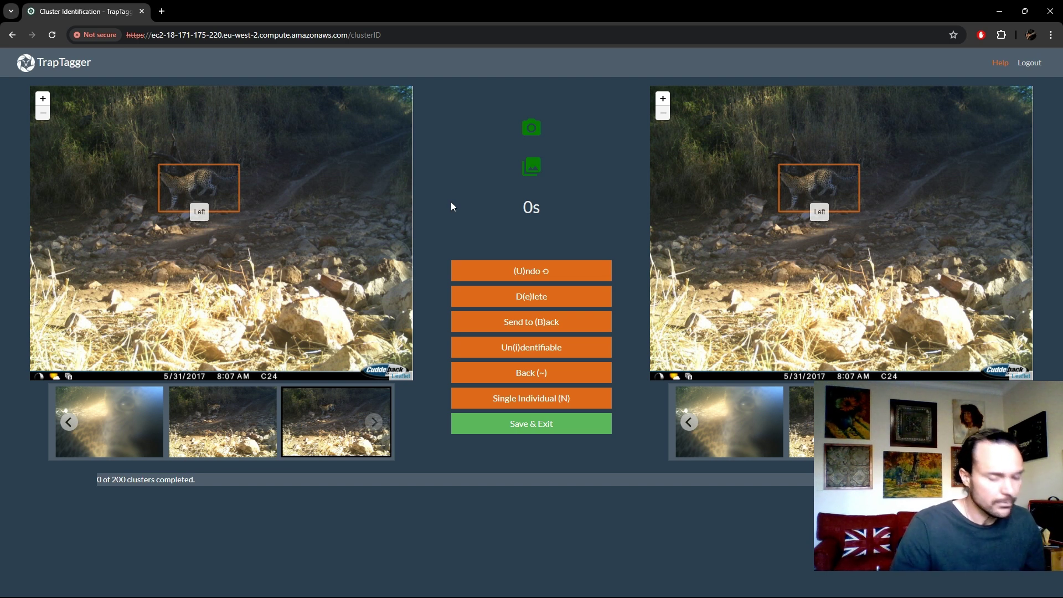
{"action": "key", "text": "Left"}
{"action": "key", "text": "Left"}
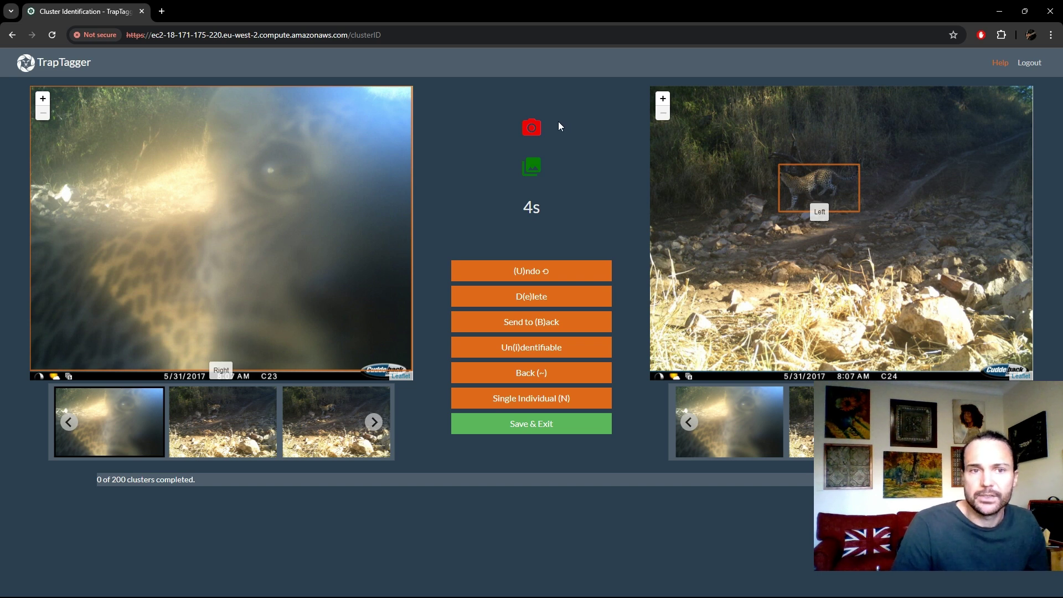
{"action": "key", "text": "Right"}
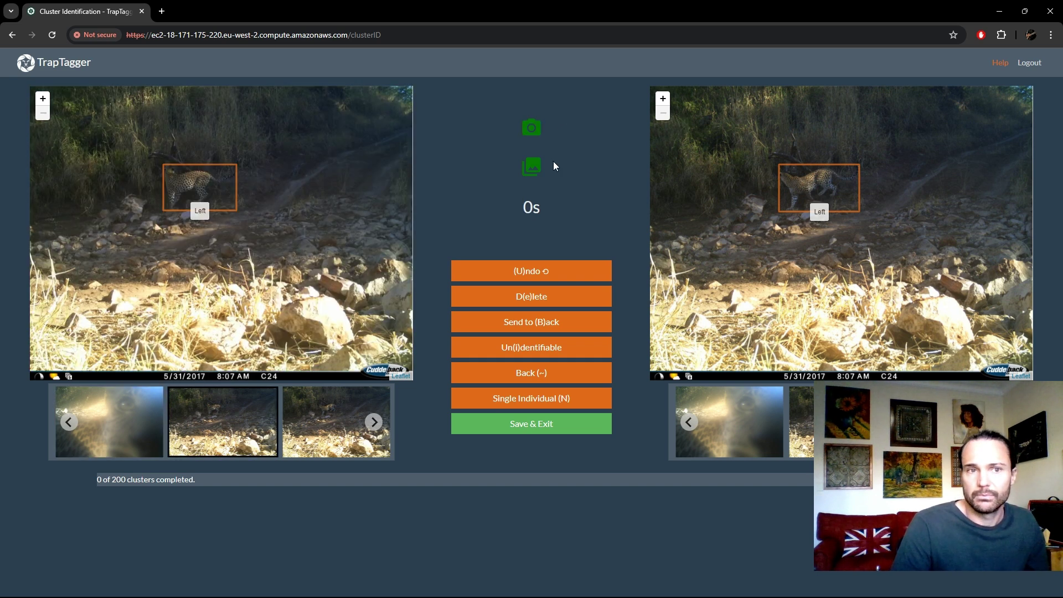
{"action": "key", "text": "Right"}
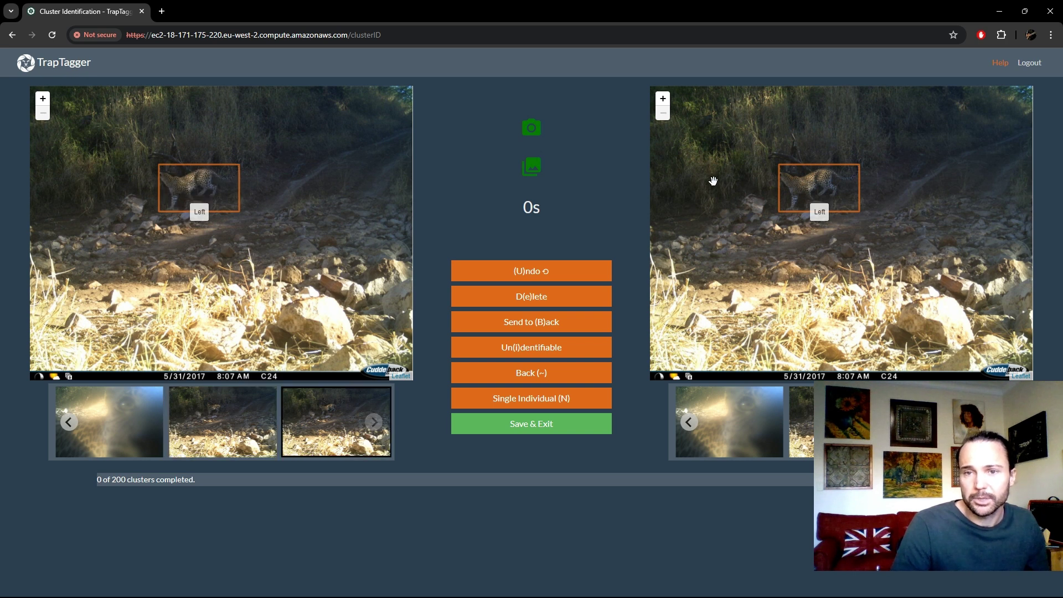
{"action": "key", "text": "Left"}
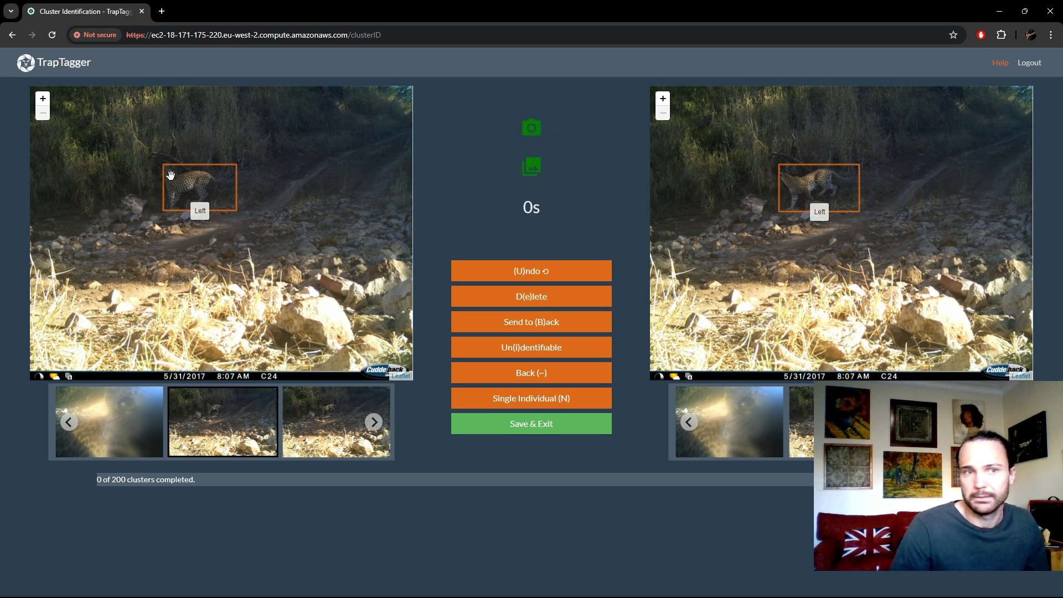
{"action": "scroll", "coordinate": [176, 176], "scroll_direction": "up", "scroll_amount": 3}
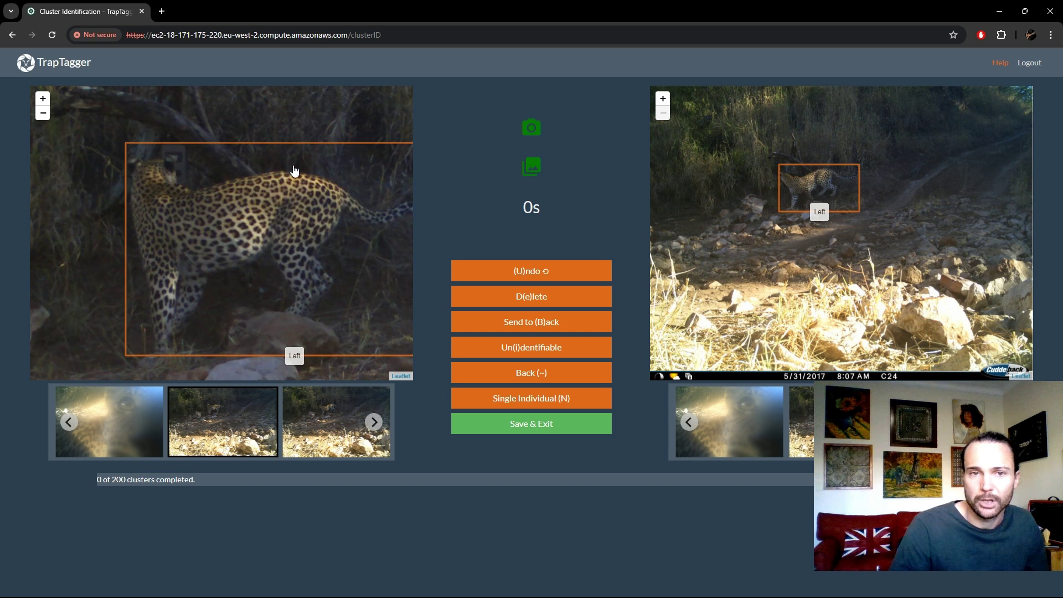
{"action": "key", "text": "Left"}
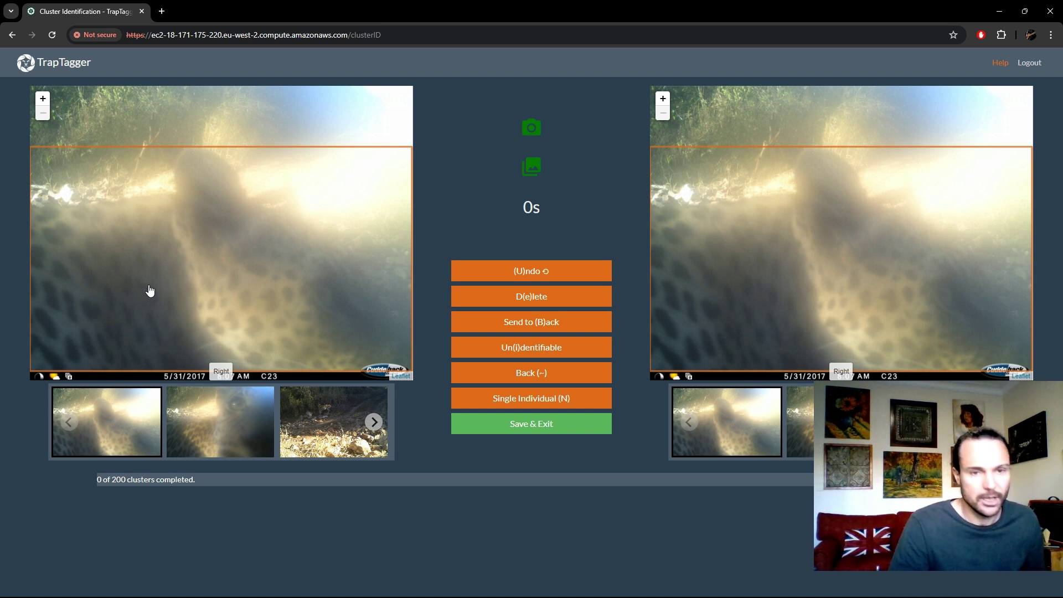
- Match the two blurry close-up sightings and create them as a new individual named 1, without notes or characteristics
{"action": "key", "text": "Right"}
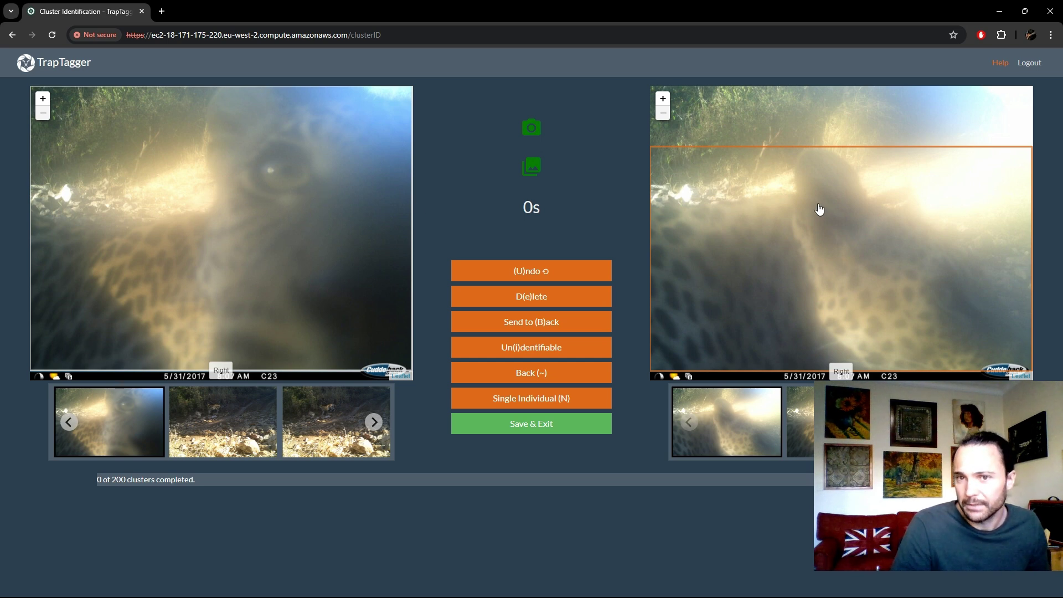
{"action": "key", "text": "n"}
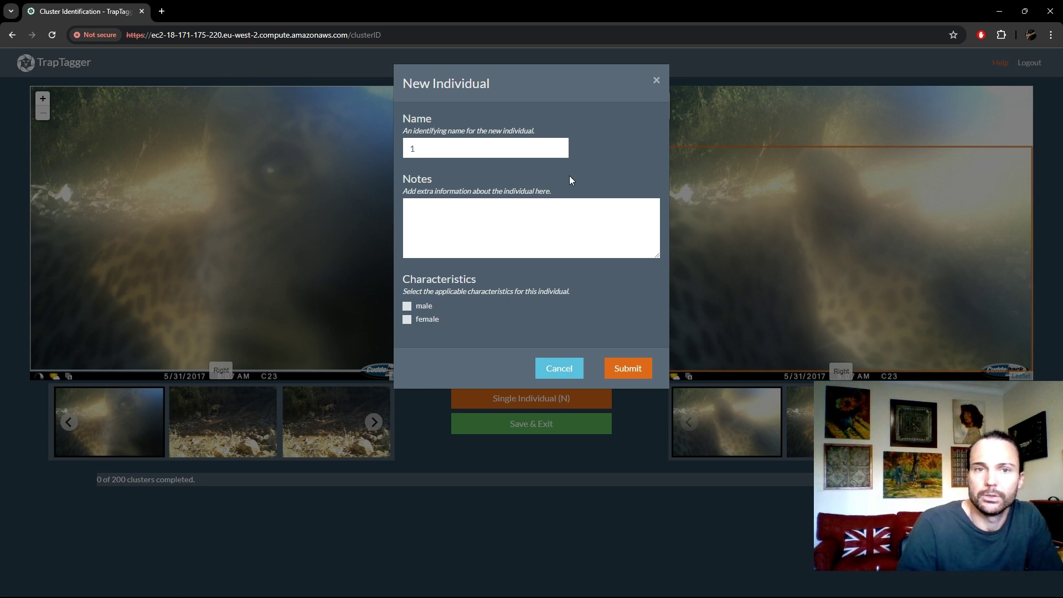
{"action": "left_click", "coordinate": [440, 157]}
{"action": "left_click", "coordinate": [455, 208]}
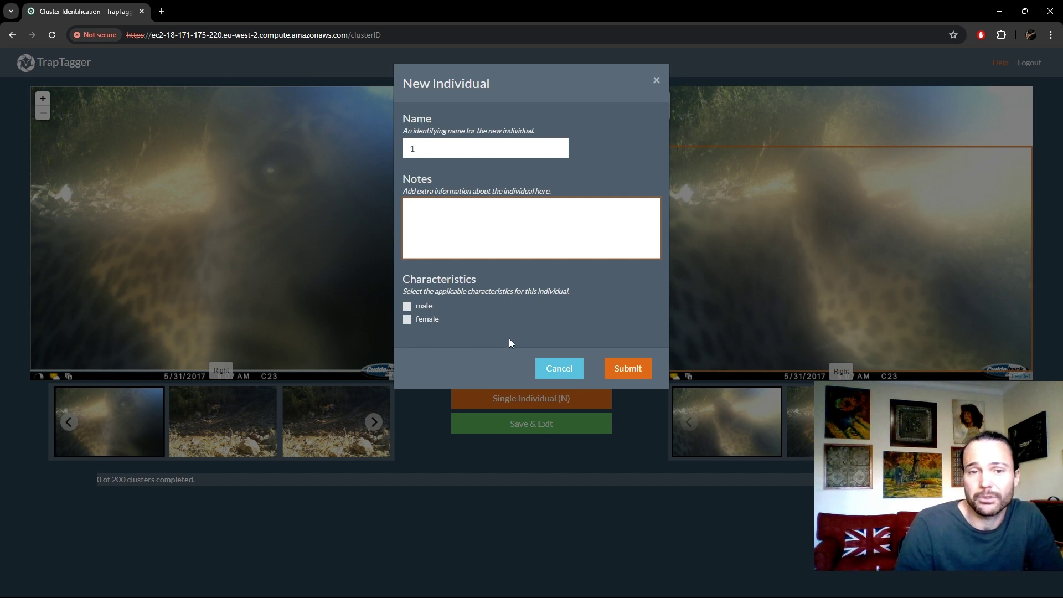
{"action": "left_click", "coordinate": [639, 371]}
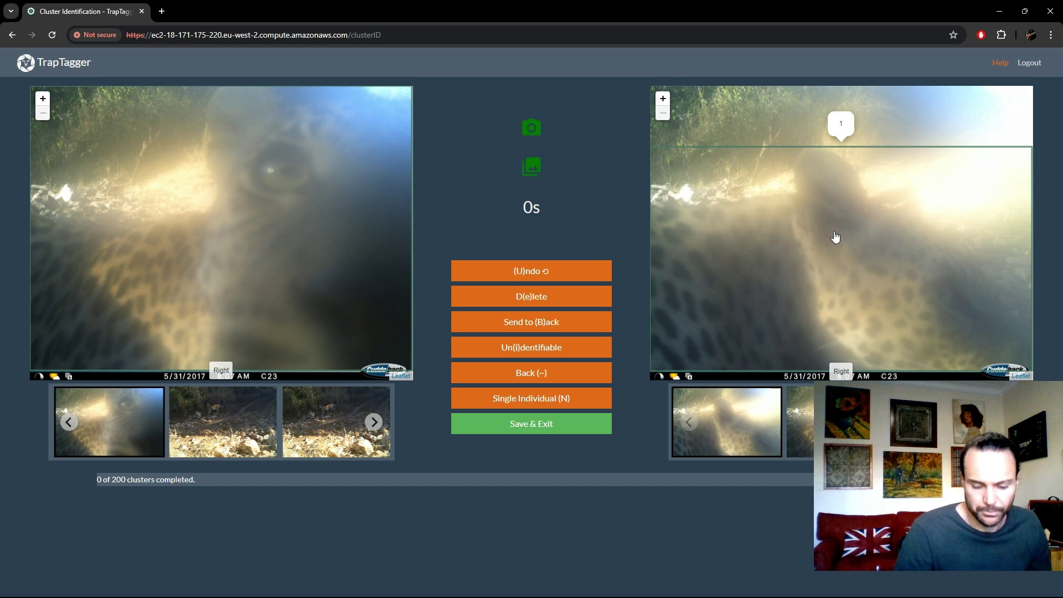
- Match the cluster's two remaining left-side leopard sightings to individual 1 to complete the cluster
{"action": "key", "text": "Right"}
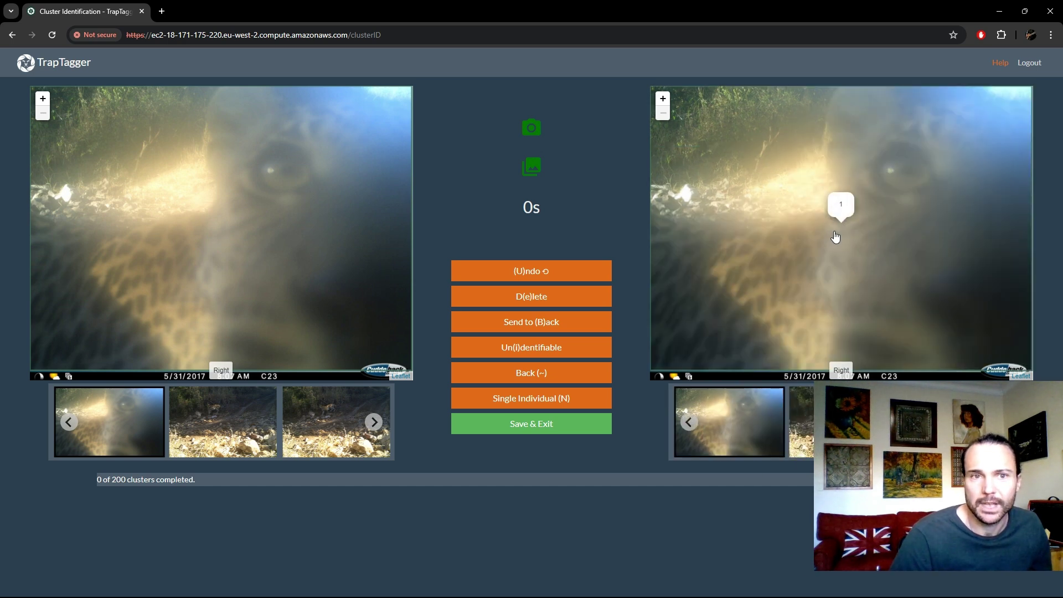
{"action": "key", "text": "Right"}
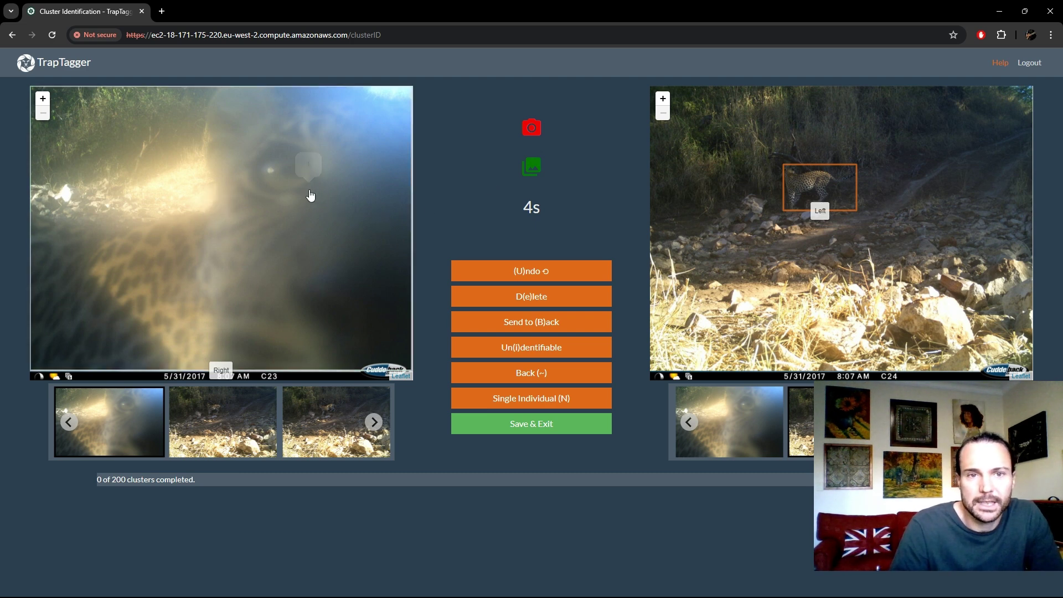
{"action": "left_click", "coordinate": [843, 183]}
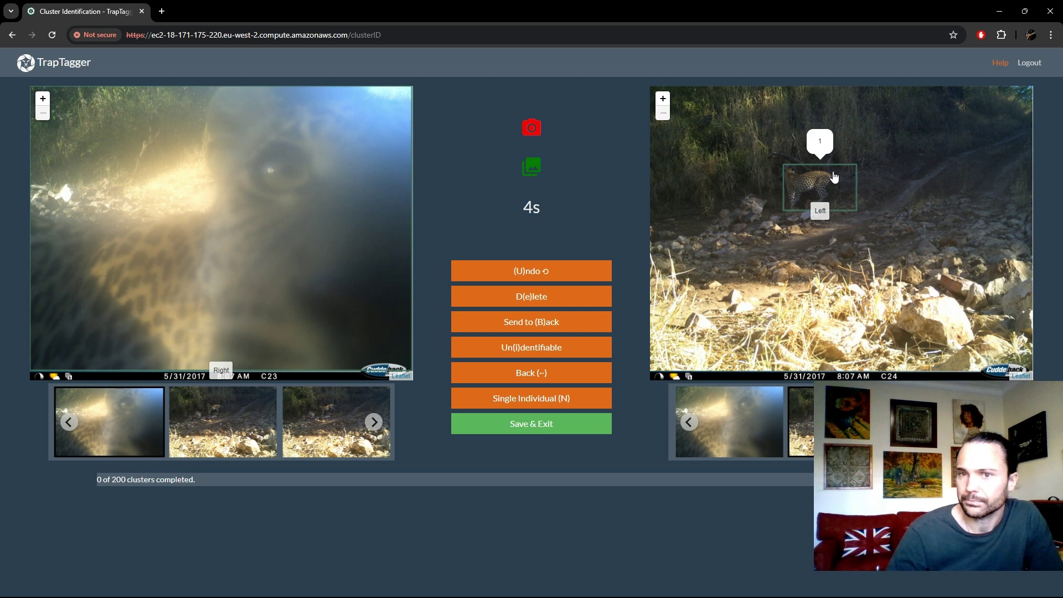
{"action": "key", "text": "Right"}
{"action": "key", "text": "Right"}
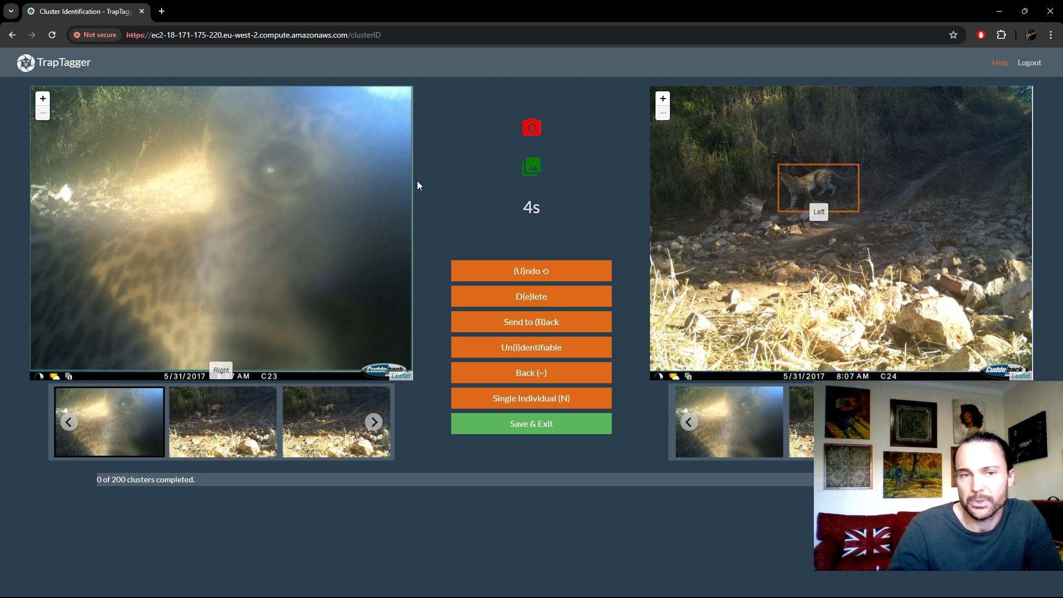
{"action": "left_click", "coordinate": [831, 180]}
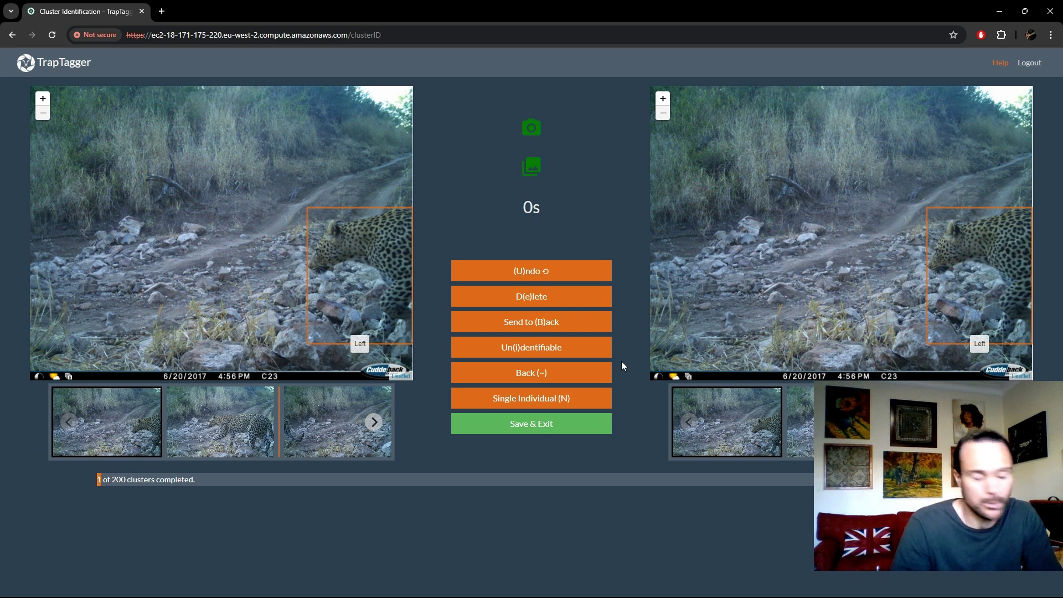
- Go back to the previously completed cluster and submit it again
{"action": "key", "text": "grave"}
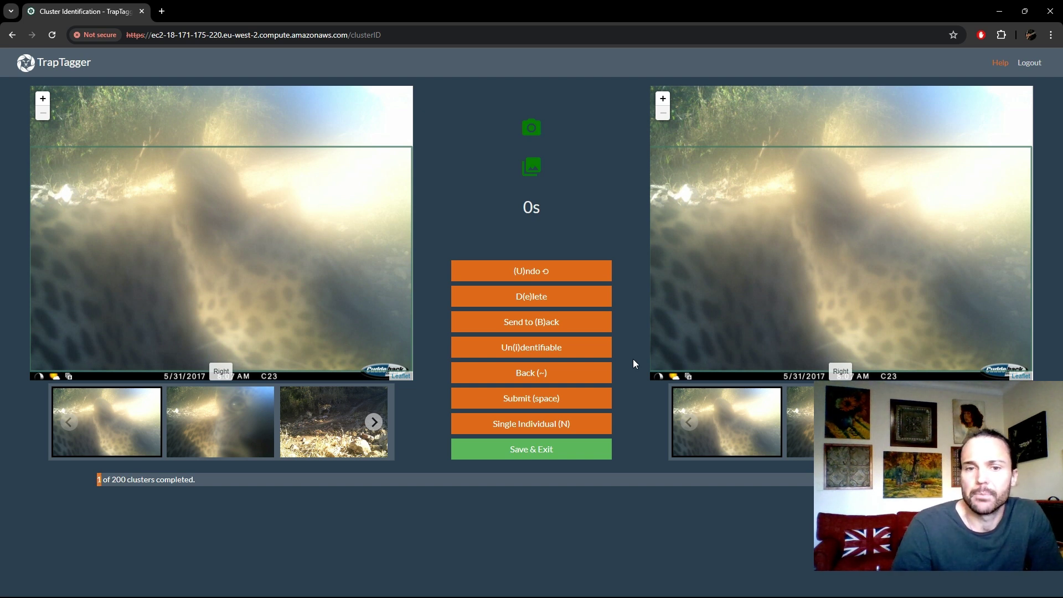
{"action": "left_click", "coordinate": [558, 399]}
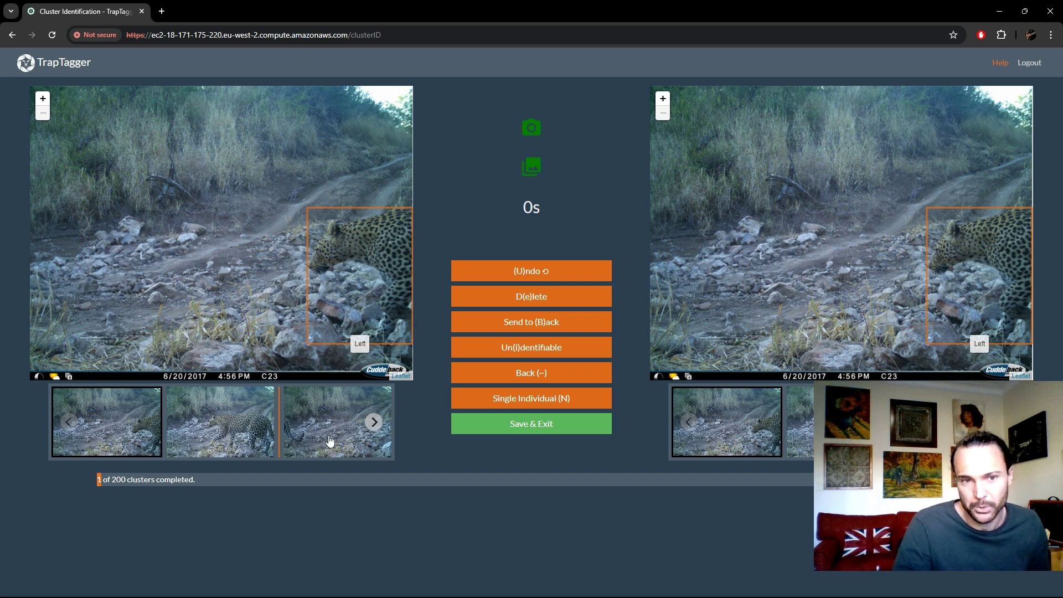
- Set the flank of the 4:58 PM sighting showing only the leopard's hindquarters and tail to Ambiguous
{"action": "key", "text": "Right"}
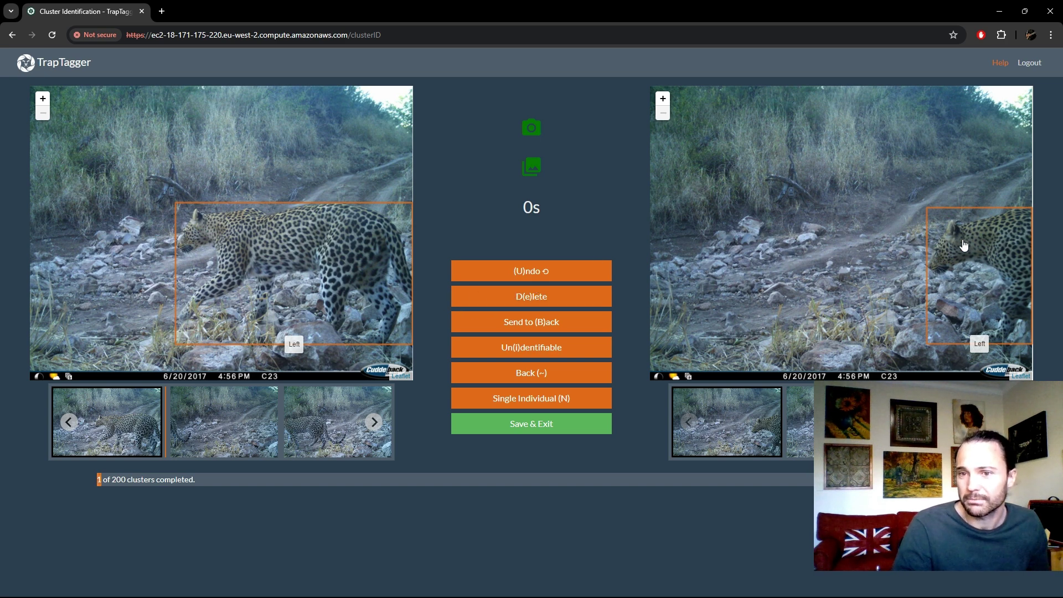
{"action": "key", "text": "d"}
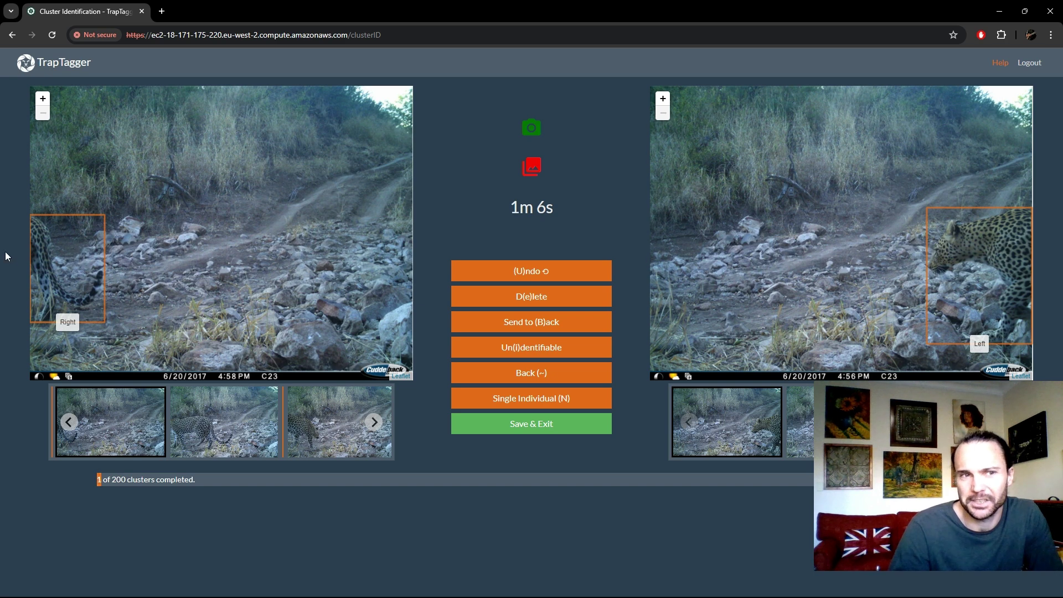
{"action": "right_click", "coordinate": [75, 242]}
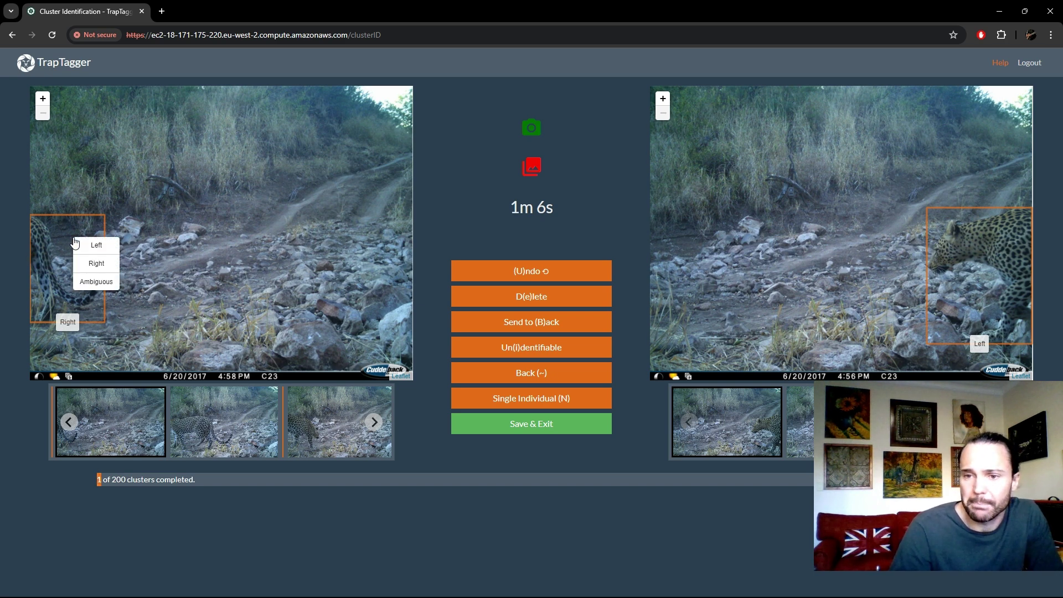
{"action": "left_click", "coordinate": [96, 282]}
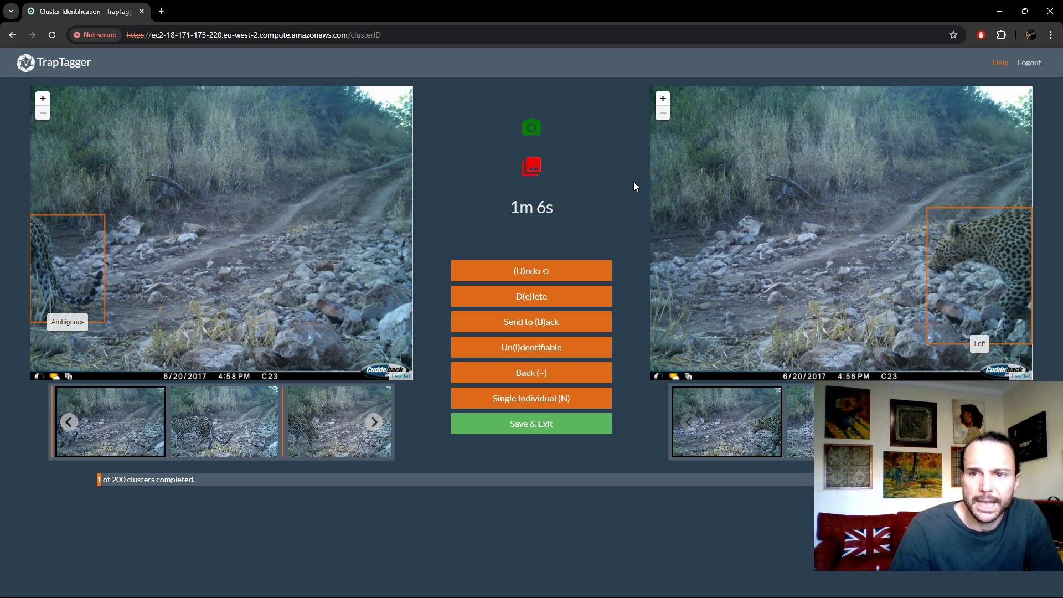
- Set the flank of the cropped 5:13 PM close-up sighting from camera C24 to Ambiguous
{"action": "key", "text": "d"}
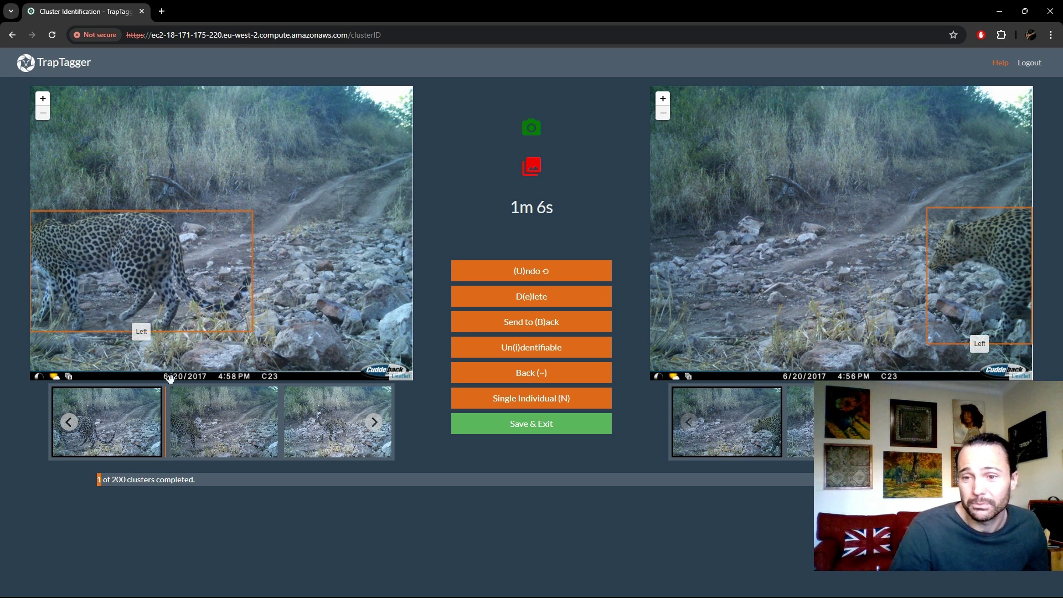
{"action": "key", "text": "Right"}
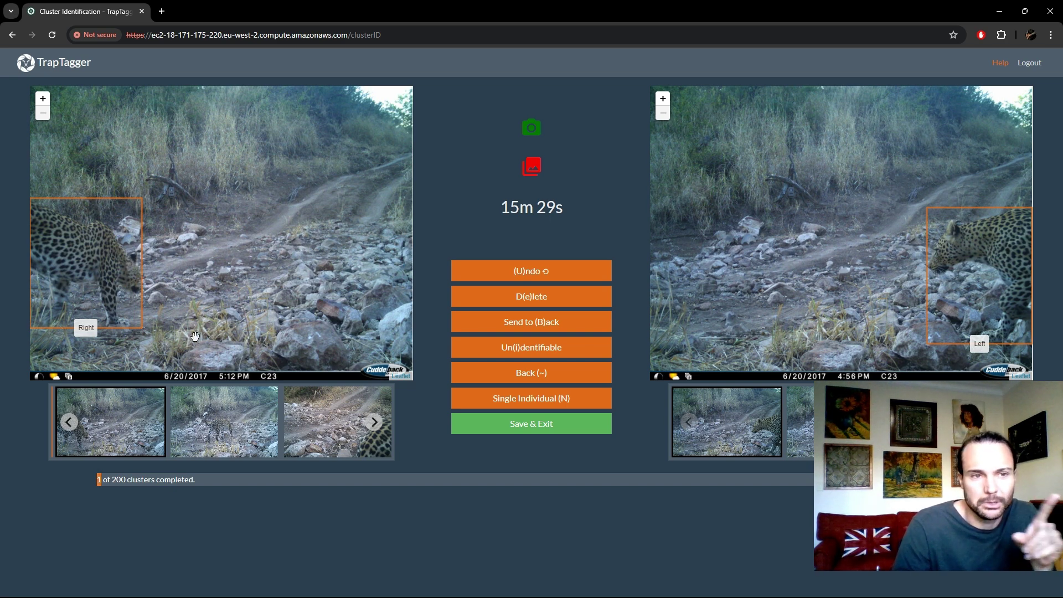
{"action": "left_click", "coordinate": [220, 408]}
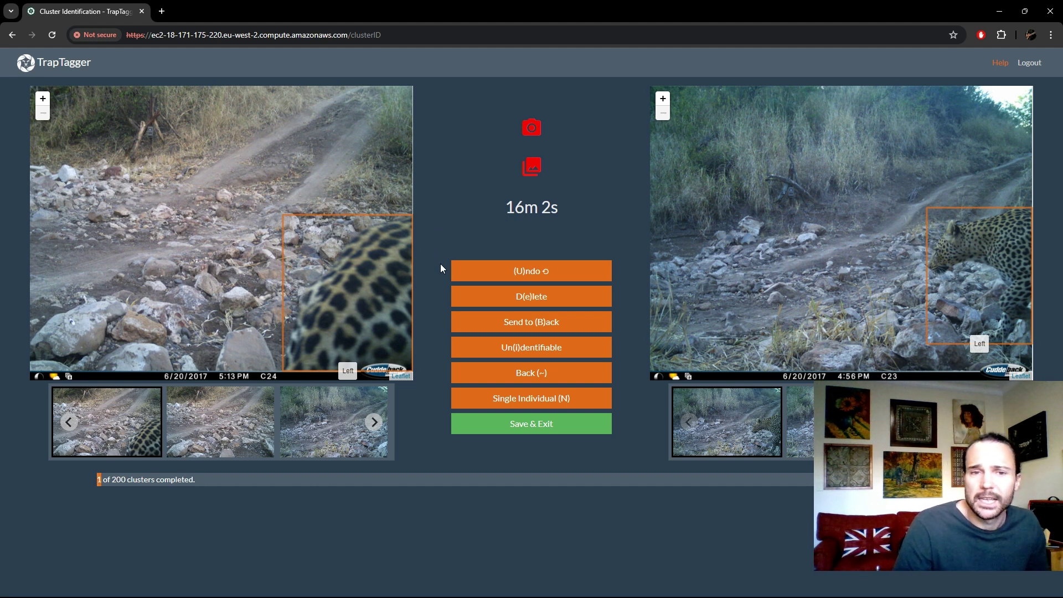
{"action": "right_click", "coordinate": [369, 262]}
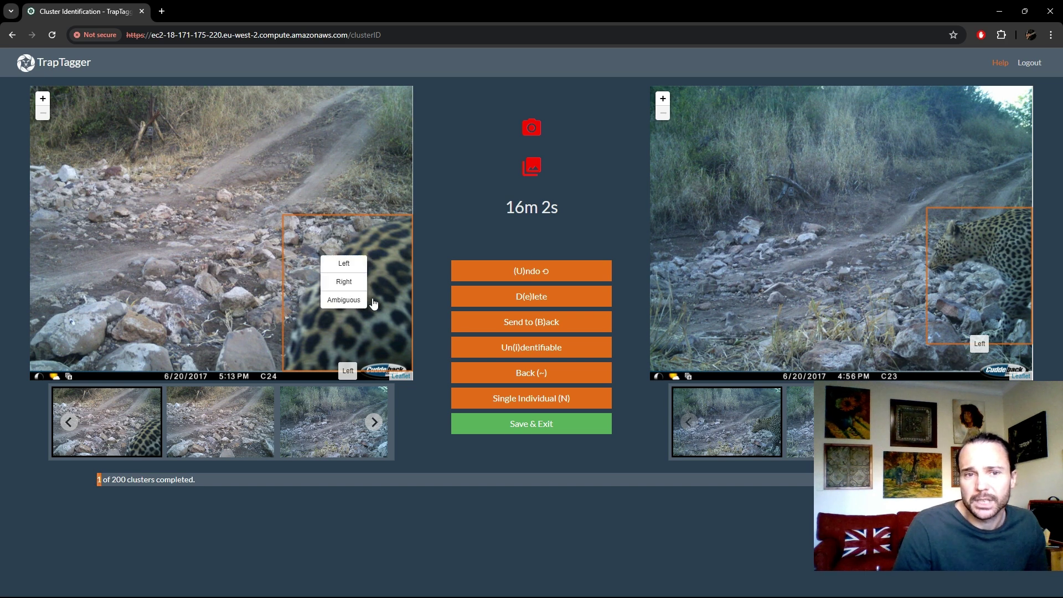
{"action": "left_click", "coordinate": [363, 301]}
- Compare coat patterns and match the distant mid-frame 5:13 PM leopard to the full-body 4:56 PM one as new individual 2, without notes or characteristics
{"action": "key", "text": "Right"}
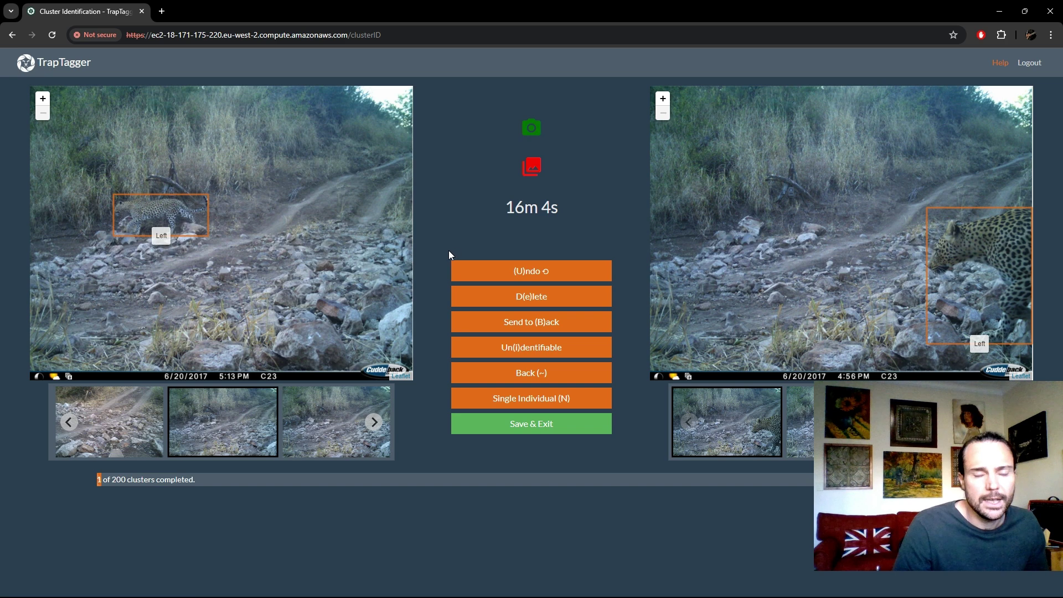
{"action": "key", "text": "Right"}
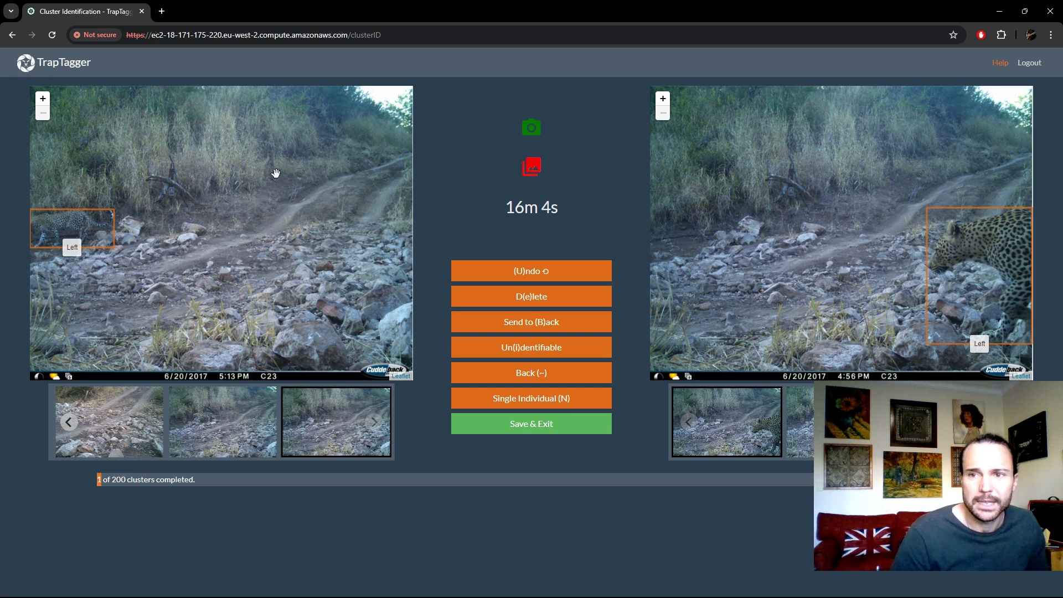
{"action": "key", "text": "Right"}
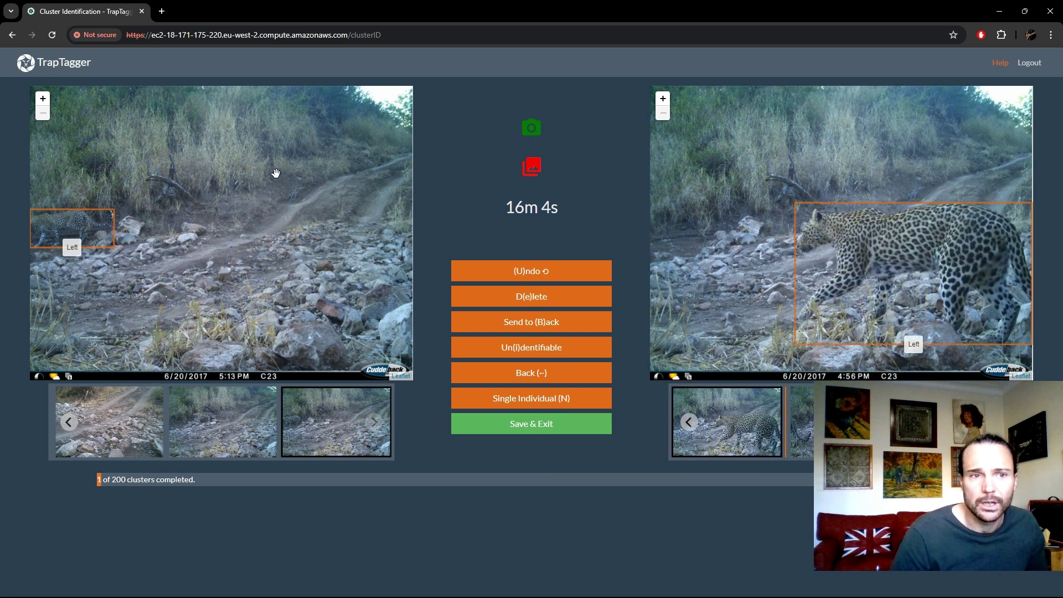
{"action": "key", "text": "a"}
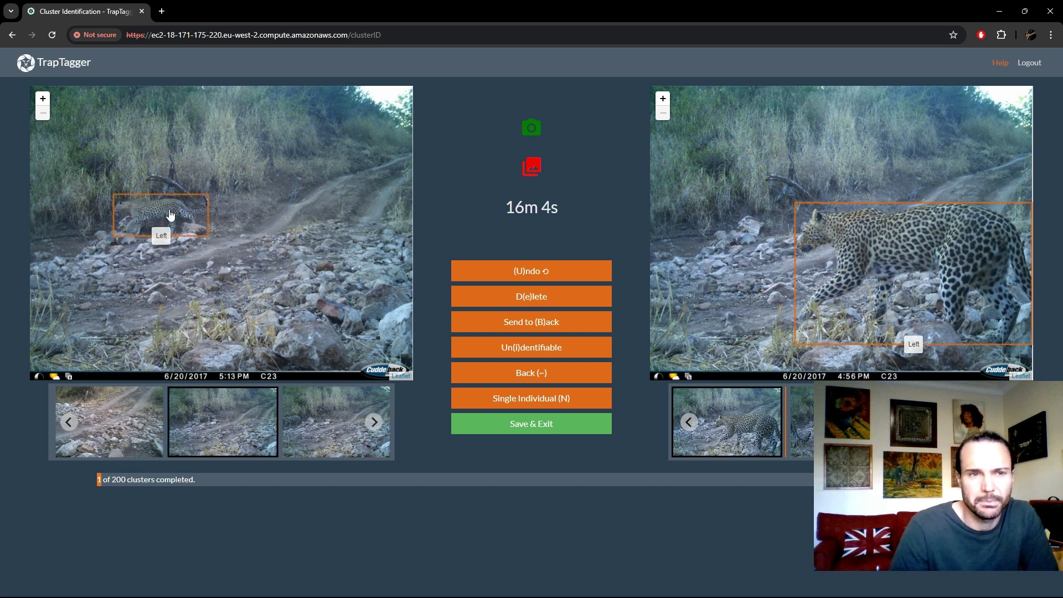
{"action": "scroll", "coordinate": [175, 212], "scroll_direction": "up", "scroll_amount": 2}
{"action": "scroll", "coordinate": [149, 233], "scroll_direction": "up", "scroll_amount": 3}
{"action": "left_click_drag", "start_coordinate": [136, 237], "coordinate": [218, 227]}
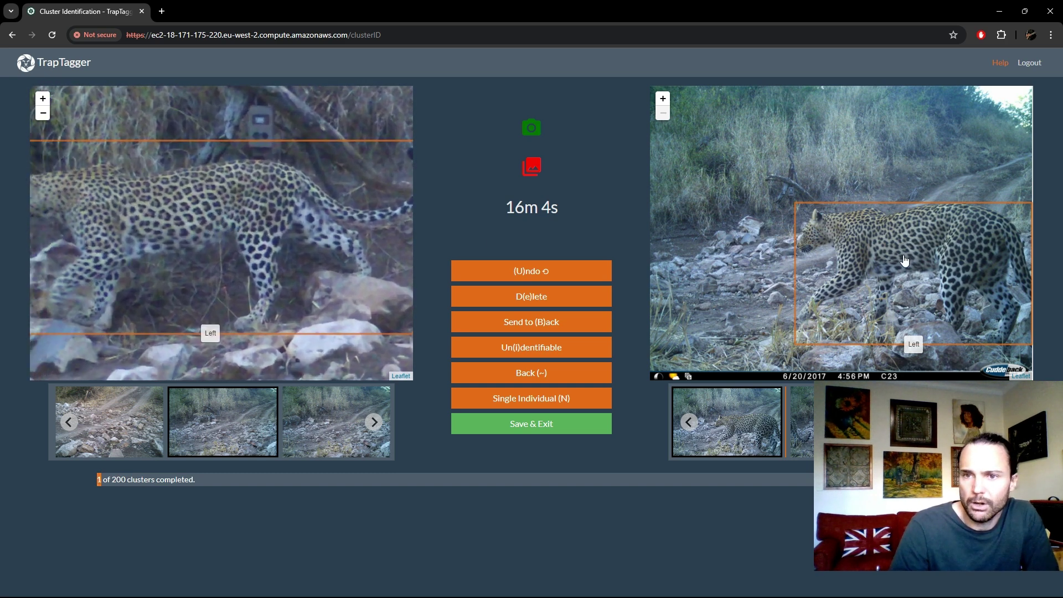
{"action": "scroll", "coordinate": [914, 260], "scroll_direction": "up", "scroll_amount": 2}
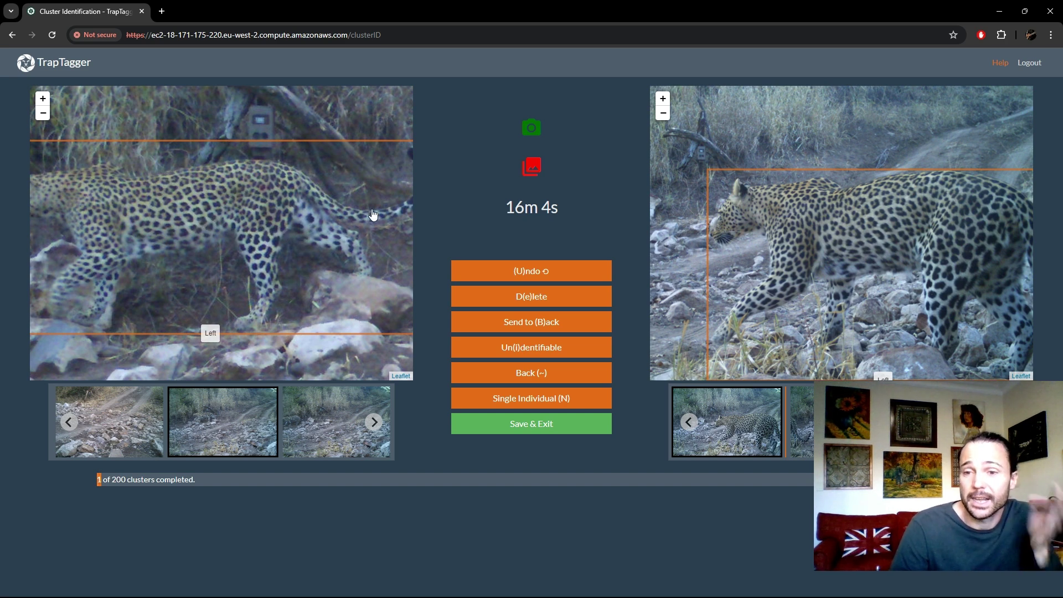
{"action": "left_click", "coordinate": [348, 220]}
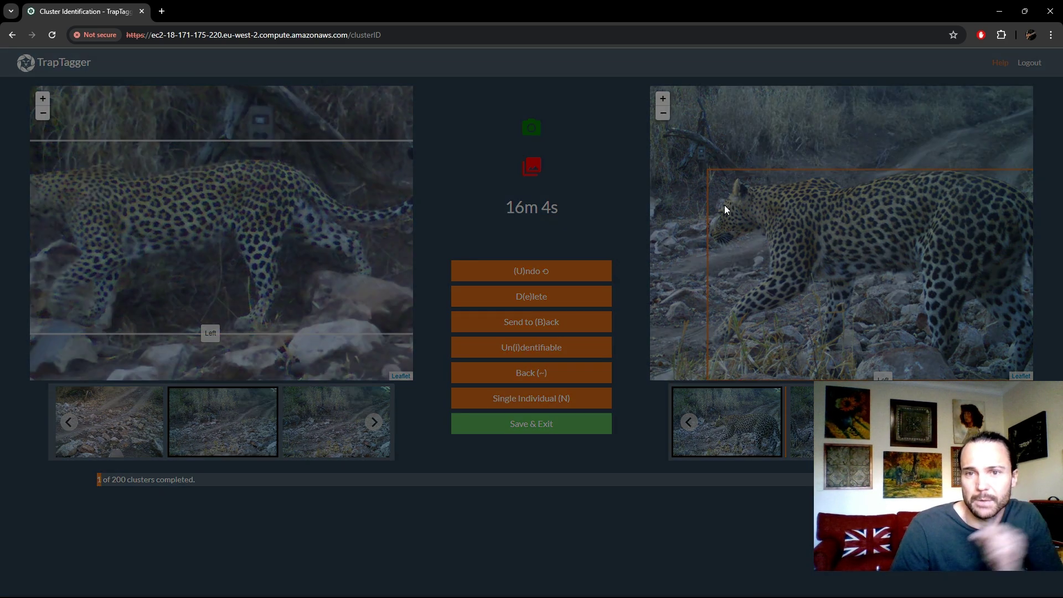
{"action": "left_click", "coordinate": [724, 205]}
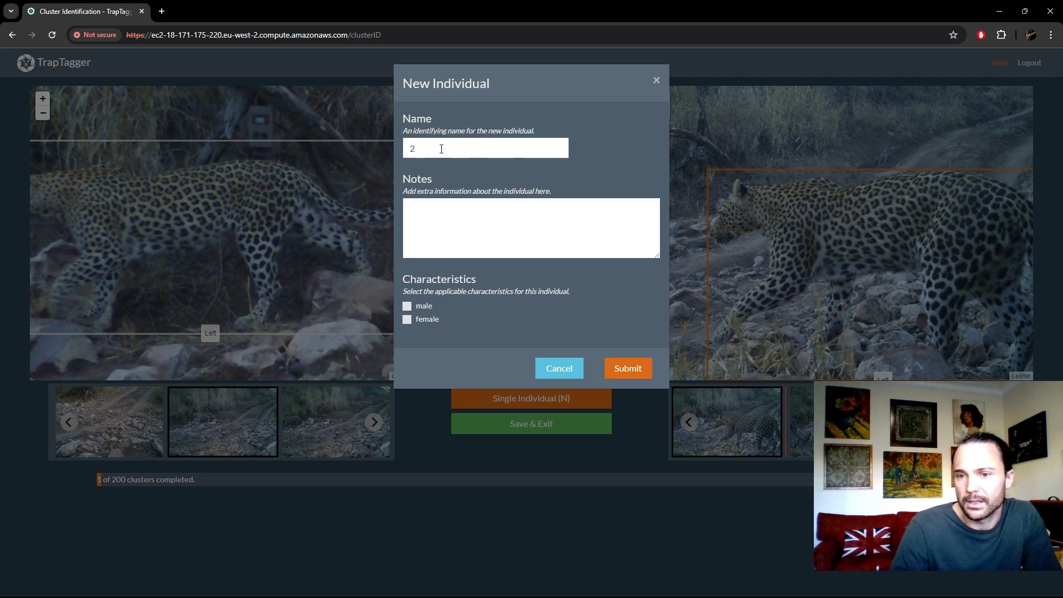
{"action": "left_click", "coordinate": [626, 369]}
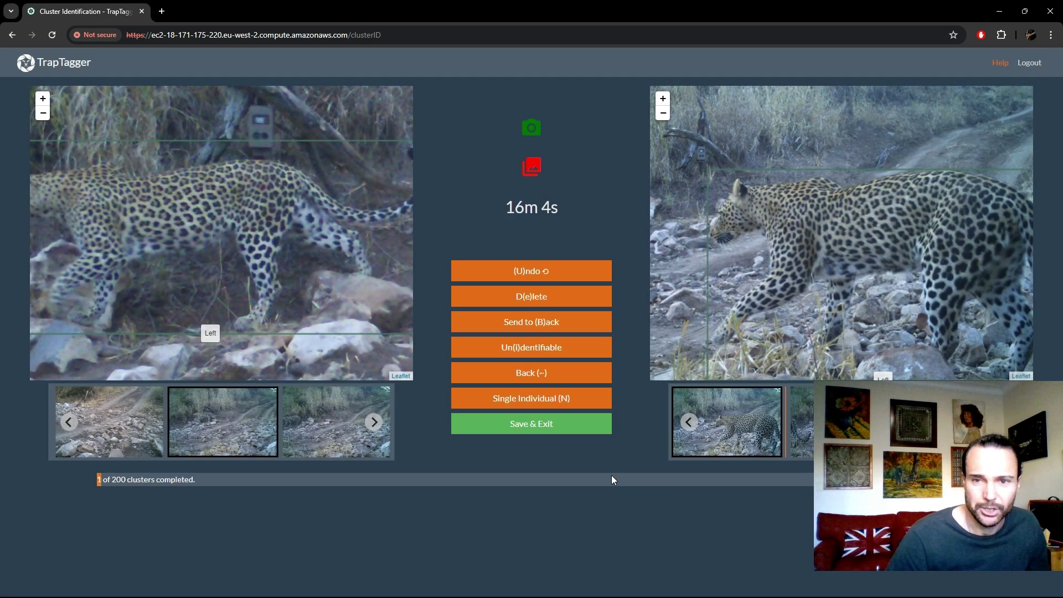
- Match the partly visible 4:56 PM leopard entering the frame to the full-body 4:56 PM sighting of individual 2
{"action": "key", "text": "Left"}
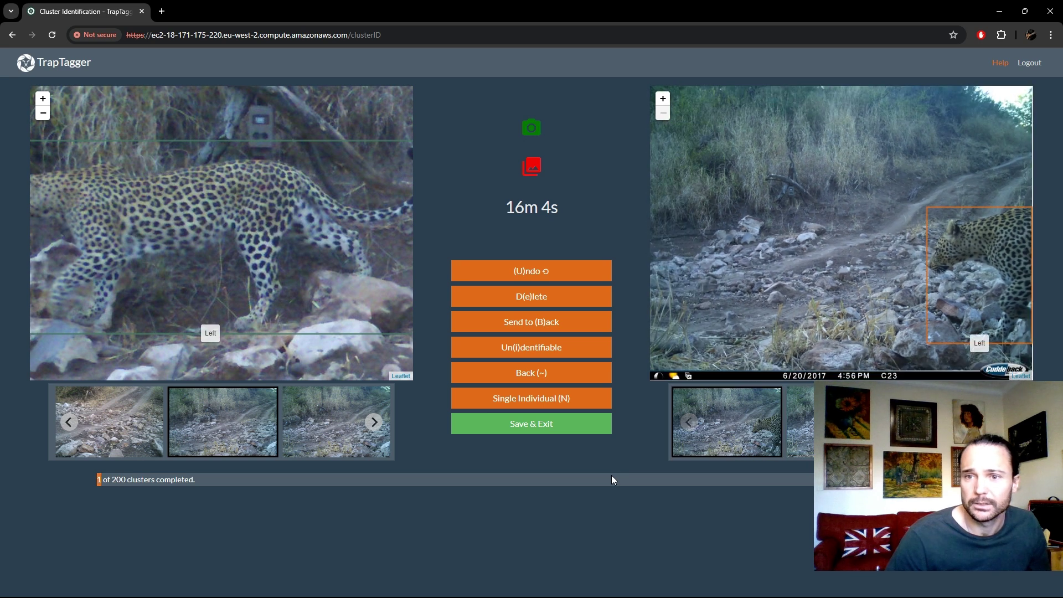
{"action": "key", "text": "Right"}
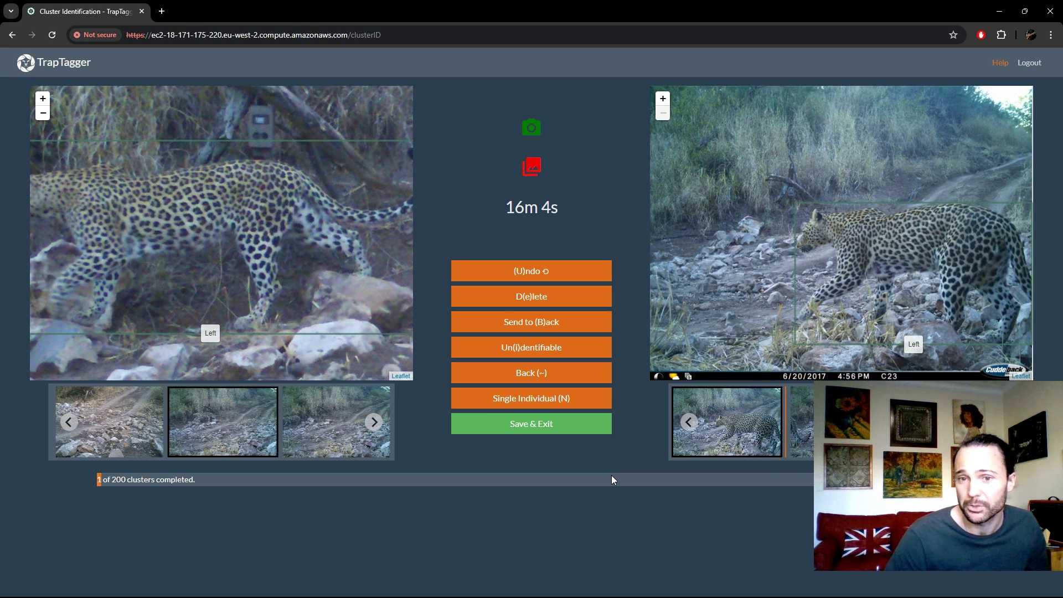
{"action": "key", "text": "Left"}
{"action": "key", "text": "d"}
{"action": "key", "text": "a"}
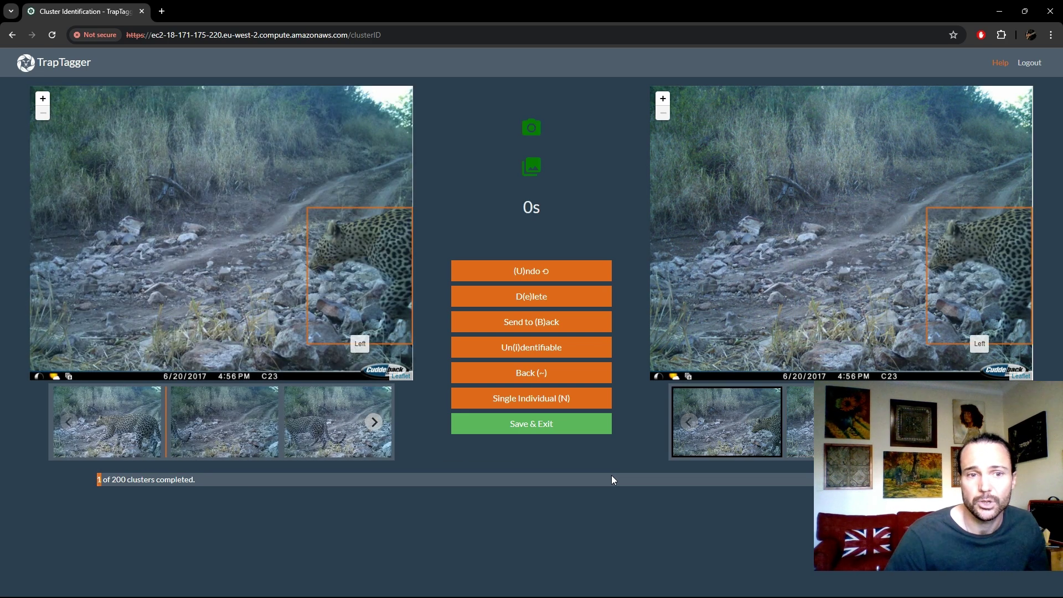
{"action": "key", "text": "d"}
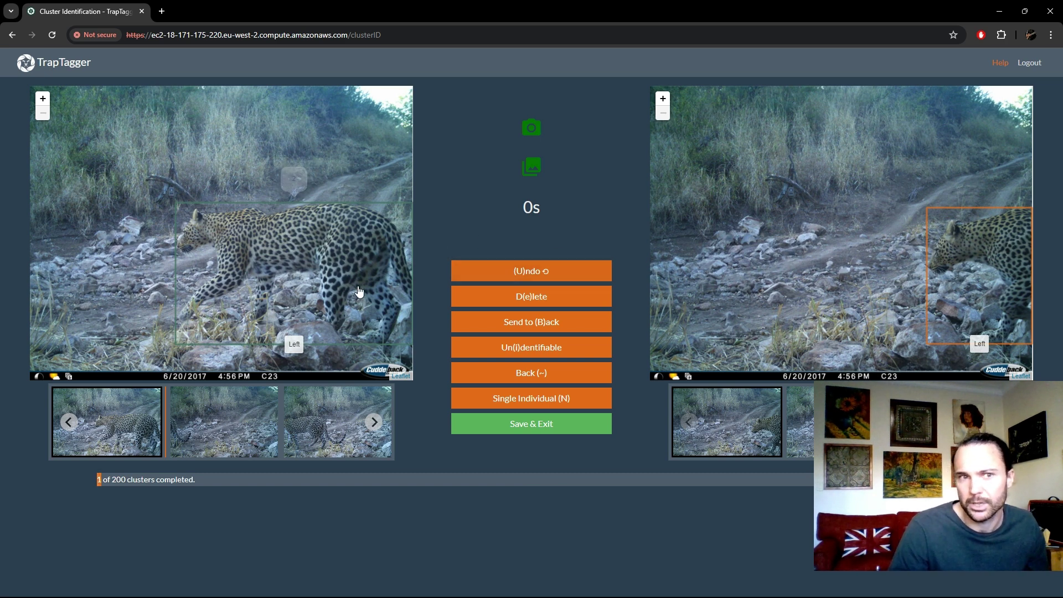
{"action": "left_click", "coordinate": [360, 248]}
{"action": "left_click", "coordinate": [998, 263]}
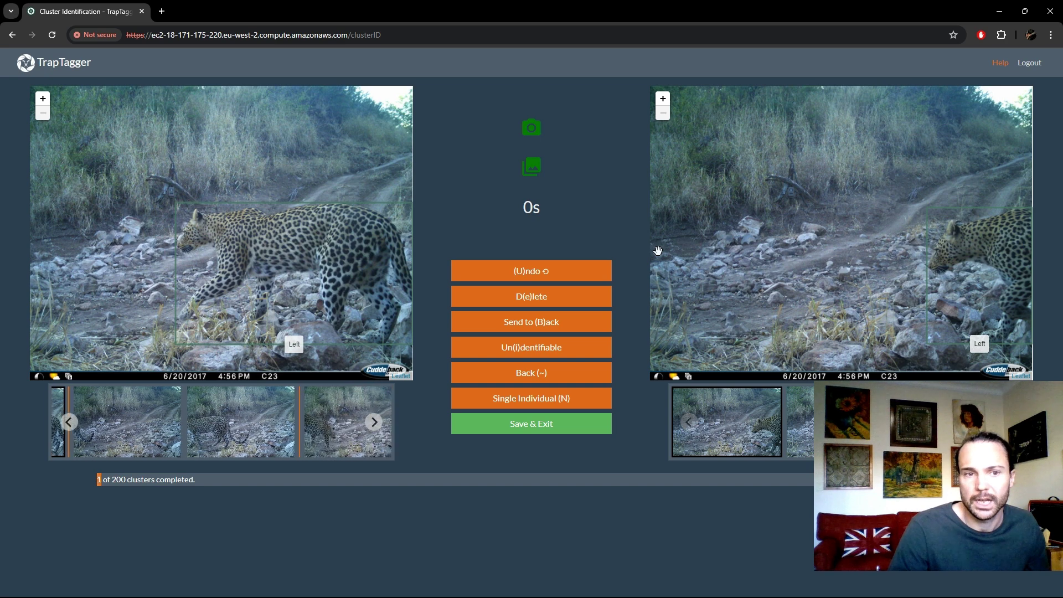
- Match the left-side 4:58 PM sighting to the full-body 4:56 PM sighting of individual 2
{"action": "key", "text": "d"}
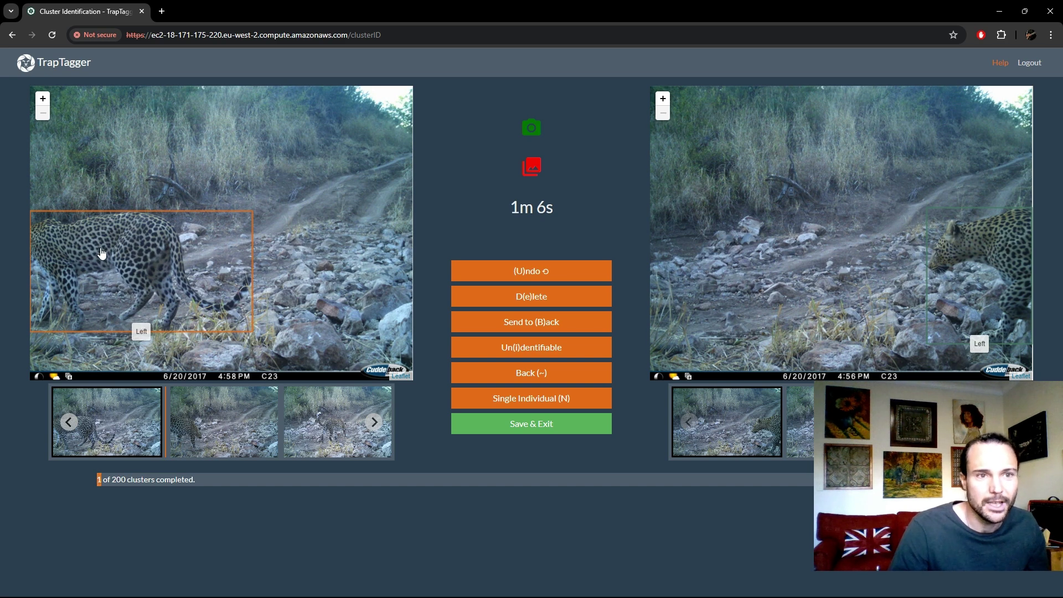
{"action": "key", "text": "Right"}
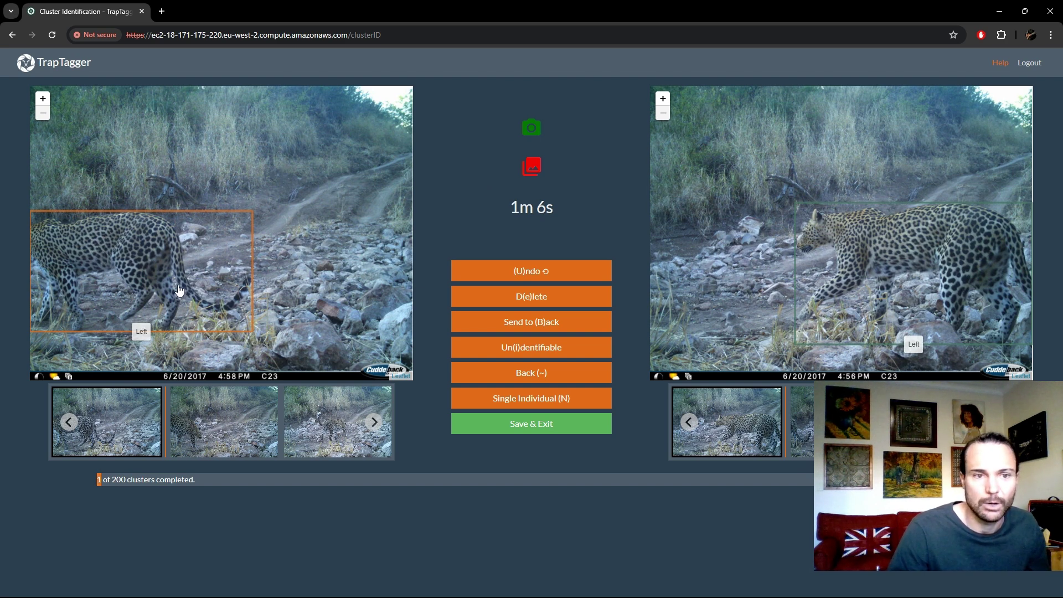
{"action": "left_click", "coordinate": [166, 246]}
{"action": "left_click", "coordinate": [975, 237]}
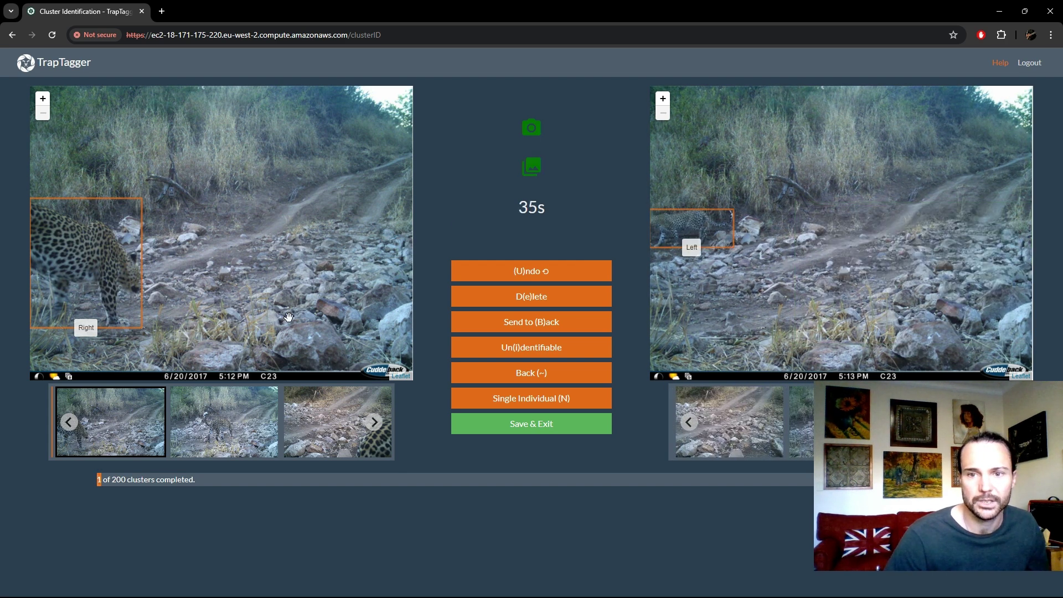
- Match the partly cropped right-side 5:12 PM sighting to the distant mid-frame 5:13 PM sighting of individual 2
{"action": "key", "text": "Left"}
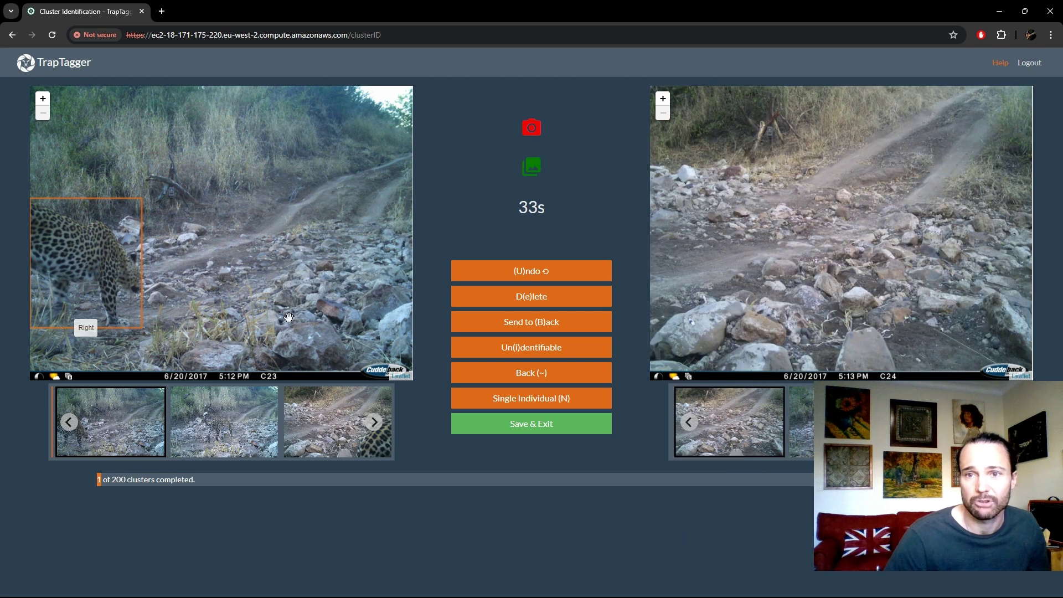
{"action": "key", "text": "Right"}
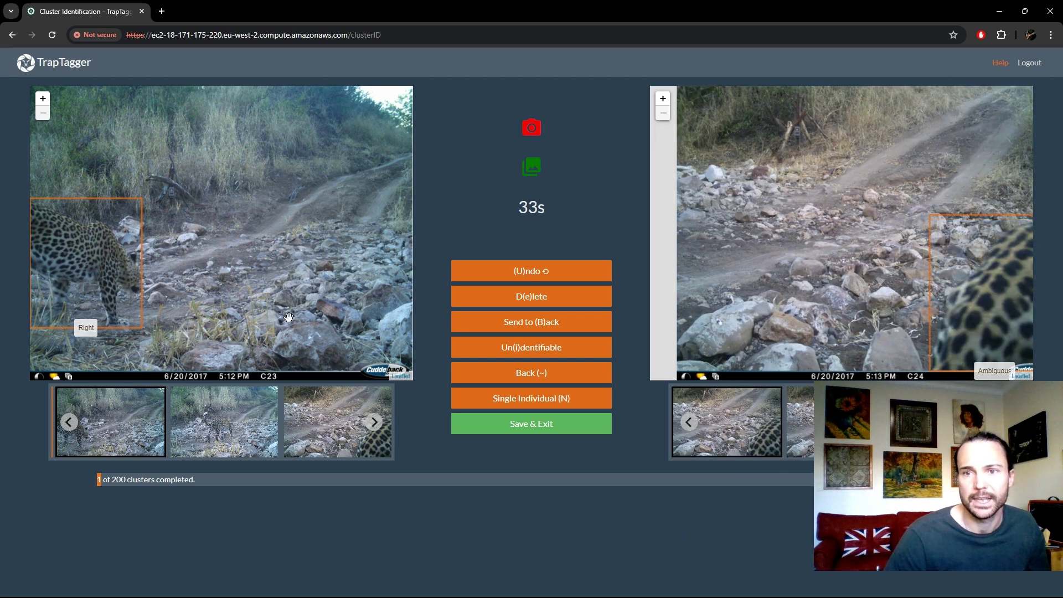
{"action": "key", "text": "Left"}
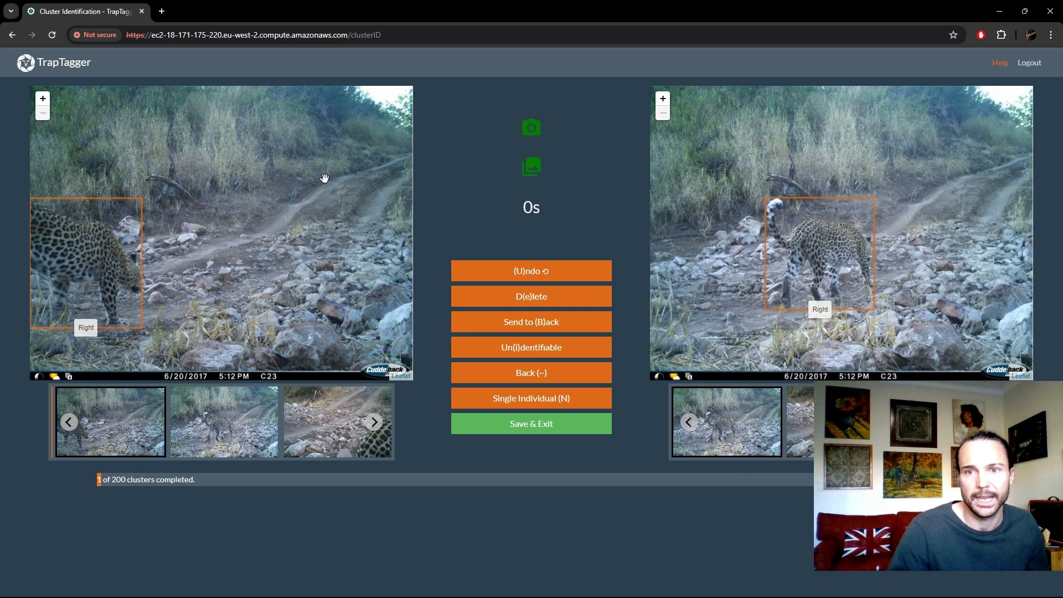
{"action": "key", "text": "Right"}
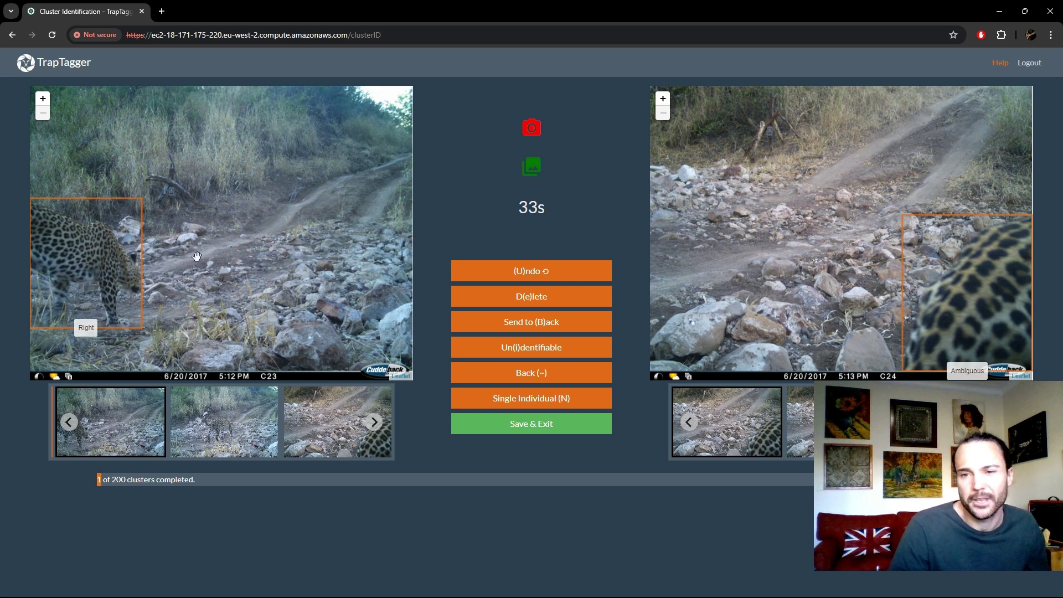
{"action": "key", "text": "Right"}
{"action": "key", "text": "Right"}
{"action": "left_click", "coordinate": [97, 265]}
{"action": "left_click", "coordinate": [811, 219]}
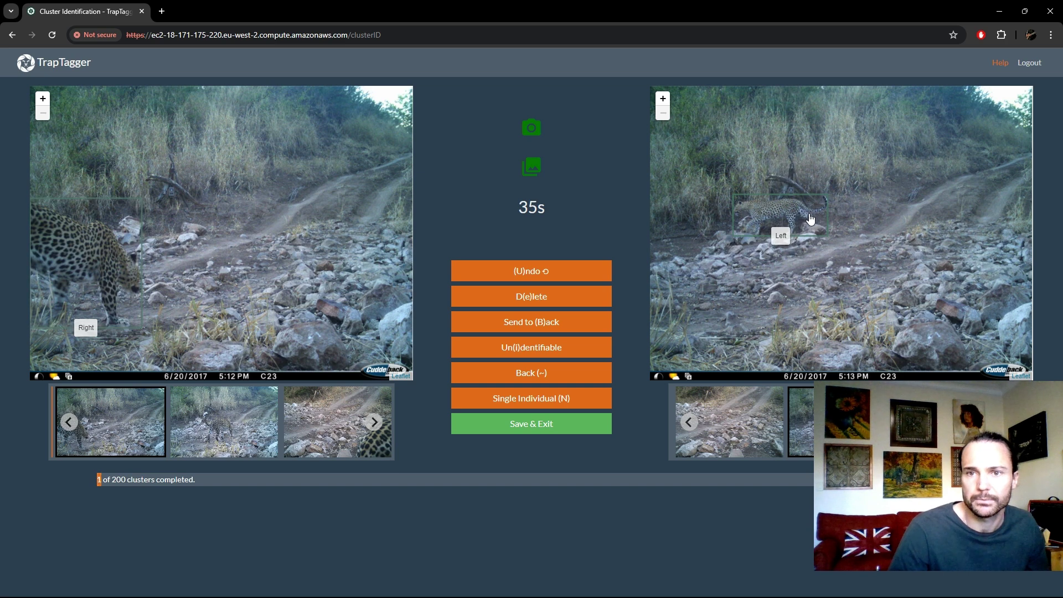
- Match the distant 5:13 PM leopard leaving the frame to the 5:12 PM right-side sighting of individual 2
{"action": "key", "text": "d"}
{"action": "key", "text": "a"}
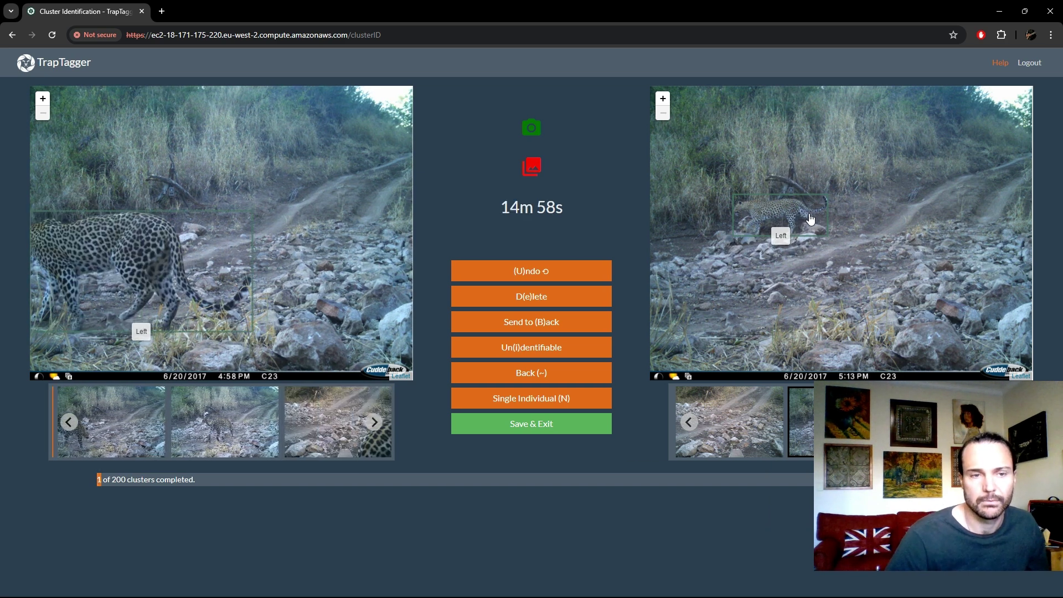
{"action": "key", "text": "Right"}
{"action": "left_click", "coordinate": [707, 236]}
{"action": "left_click", "coordinate": [107, 294]}
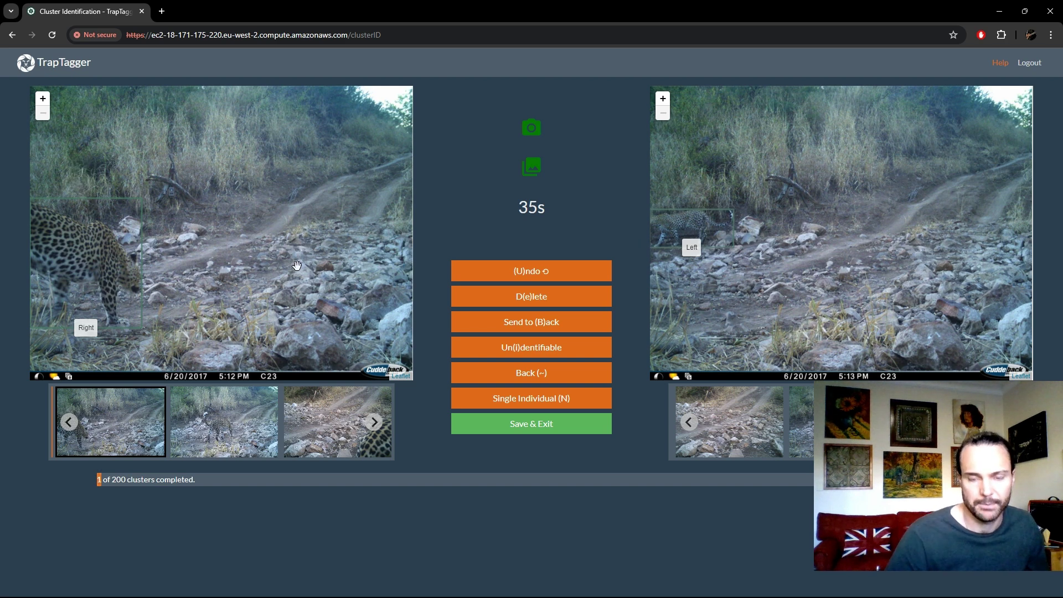
- Match the ambiguous 5:13 PM close-up from camera C24 to the 5:12 PM right-side sighting of individual 2
{"action": "key", "text": "Left"}
{"action": "key", "text": "Left"}
{"action": "key", "text": "Left"}
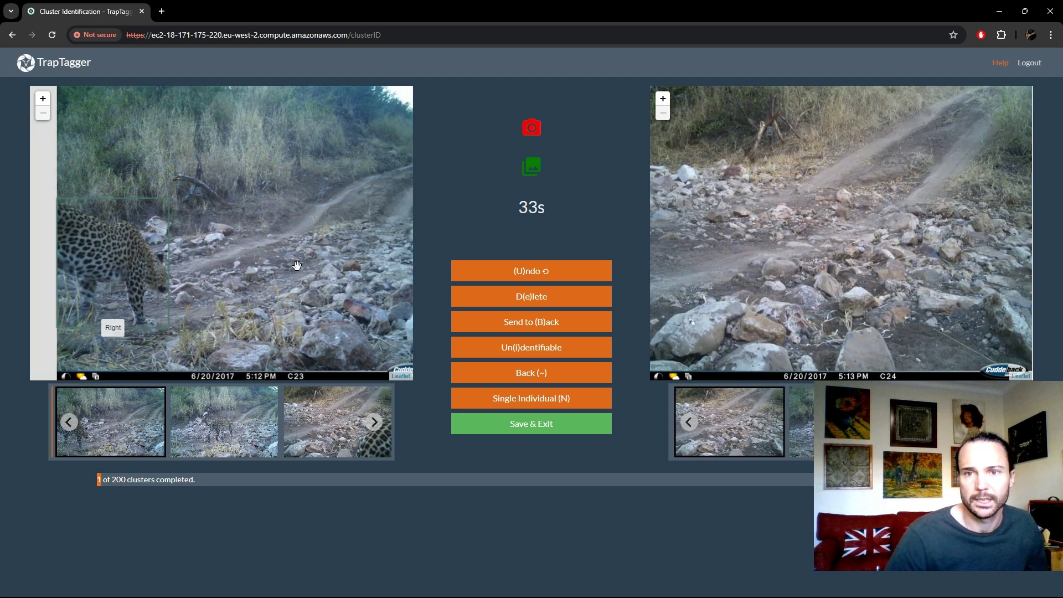
{"action": "key", "text": "Left"}
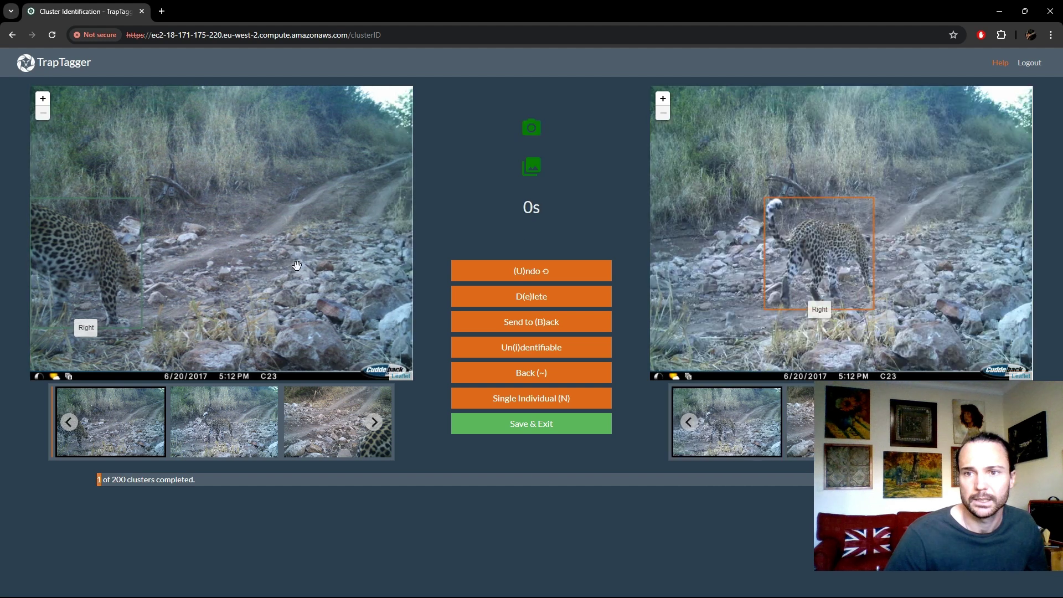
{"action": "key", "text": "Right"}
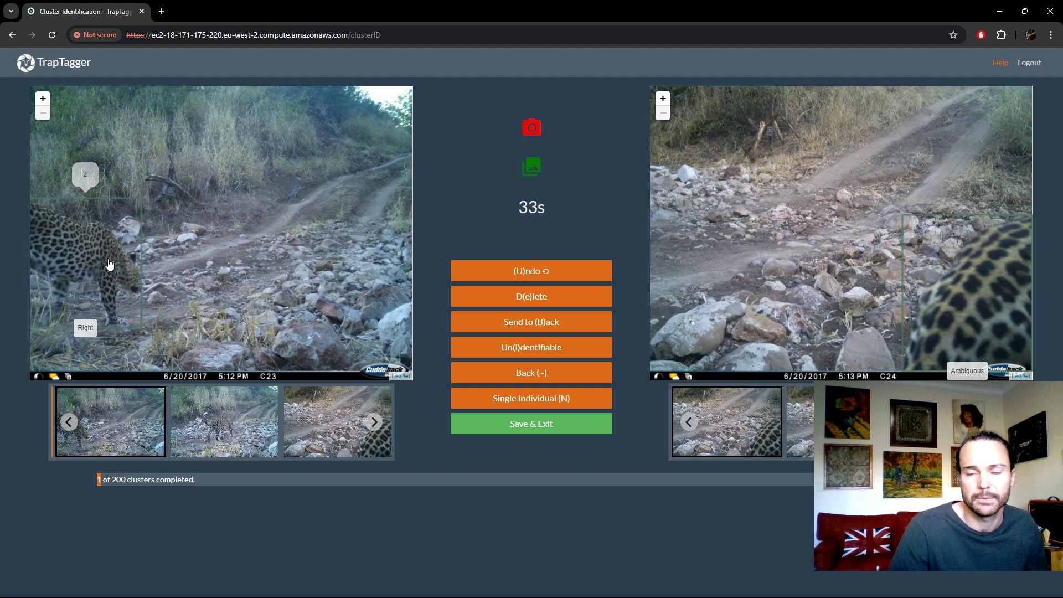
- Match the partly cropped right-side 5:12 PM sighting to the ambiguous 4:58 PM sighting of individual 2 at the frame's edge
{"action": "key", "text": "Left"}
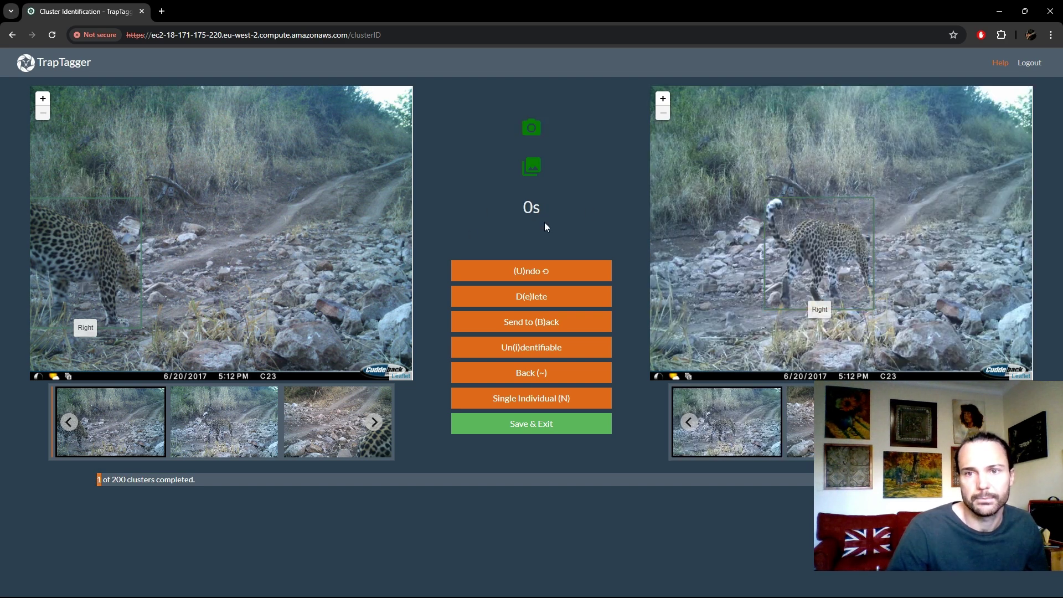
{"action": "key", "text": "Right"}
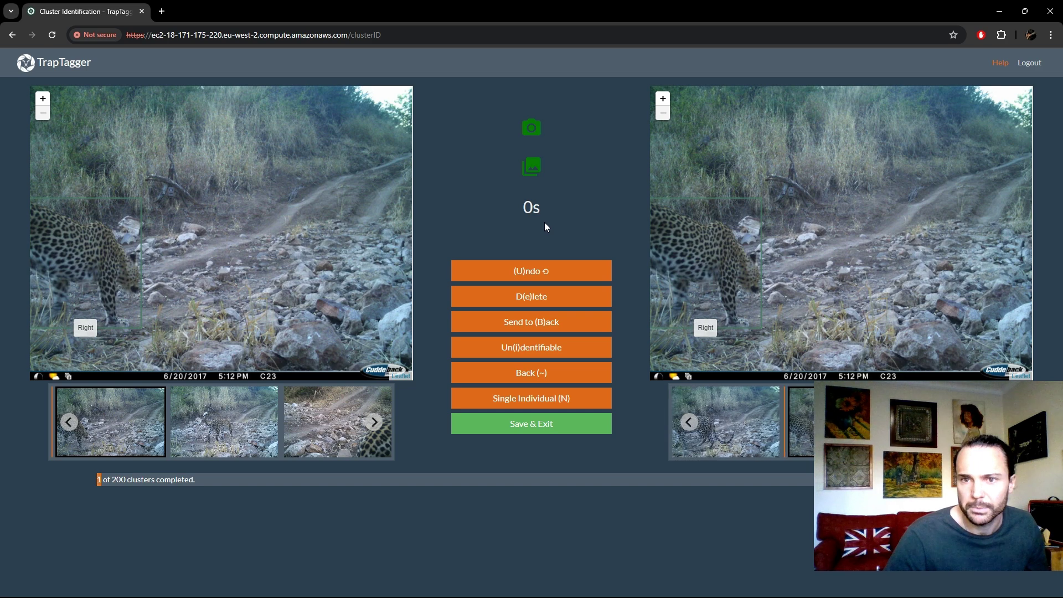
{"action": "key", "text": "Right"}
{"action": "key", "text": "Right"}
{"action": "key", "text": "Left"}
{"action": "left_click", "coordinate": [97, 260]}
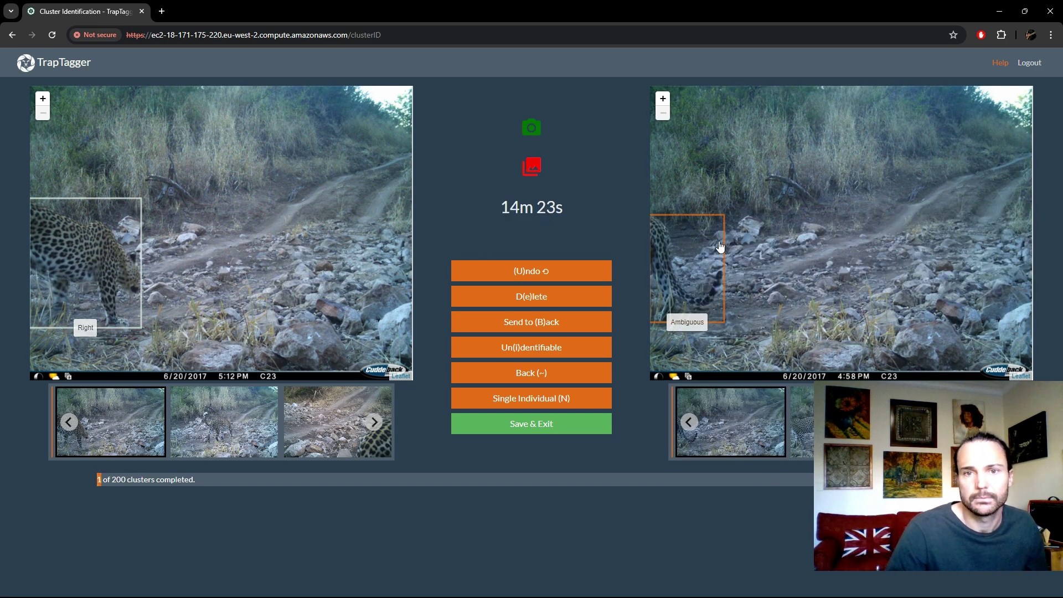
{"action": "left_click", "coordinate": [690, 256]}
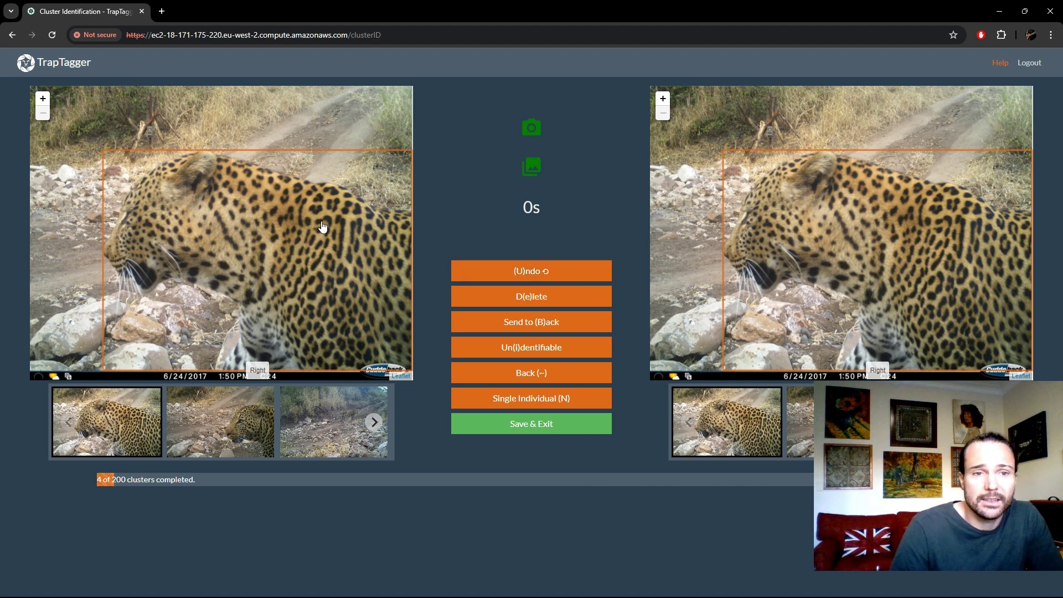
- Correct the flank of the 6/24/2017 1:50 PM close-up from camera C24 to Left
{"action": "right_click", "coordinate": [284, 224]}
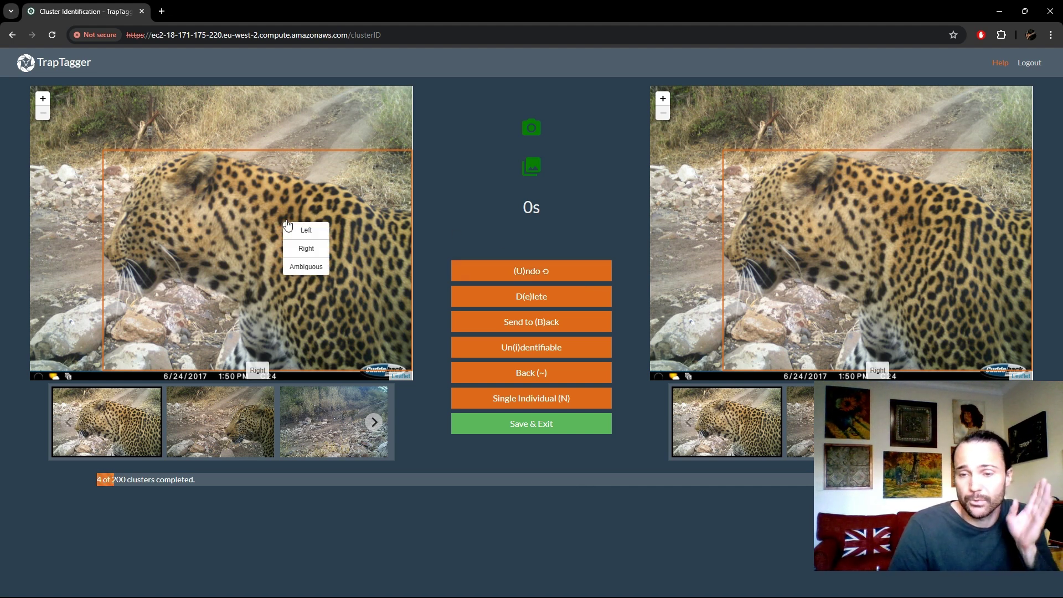
{"action": "left_click", "coordinate": [304, 230]}
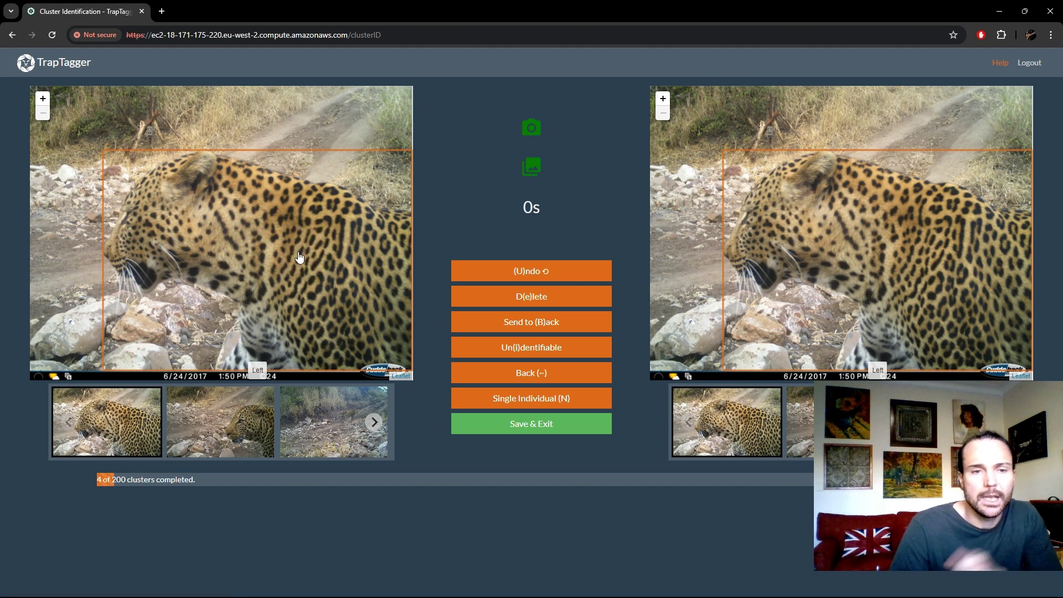
- Review the remaining 6/24/2017 sightings and assign the whole cluster to a single new individual named 3, marked male
{"action": "key", "text": "d"}
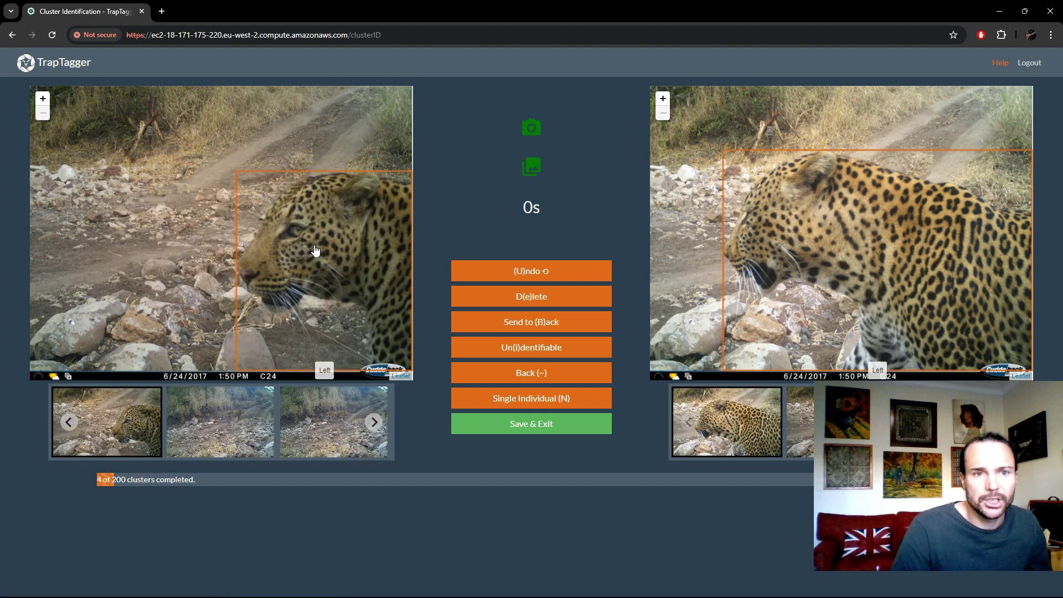
{"action": "key", "text": "d"}
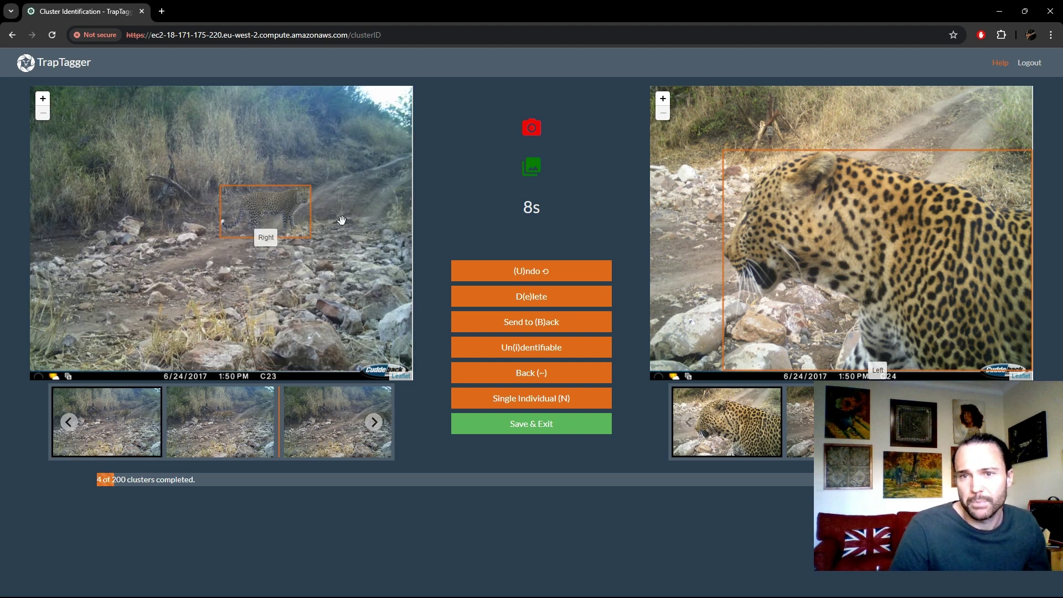
{"action": "key", "text": "d"}
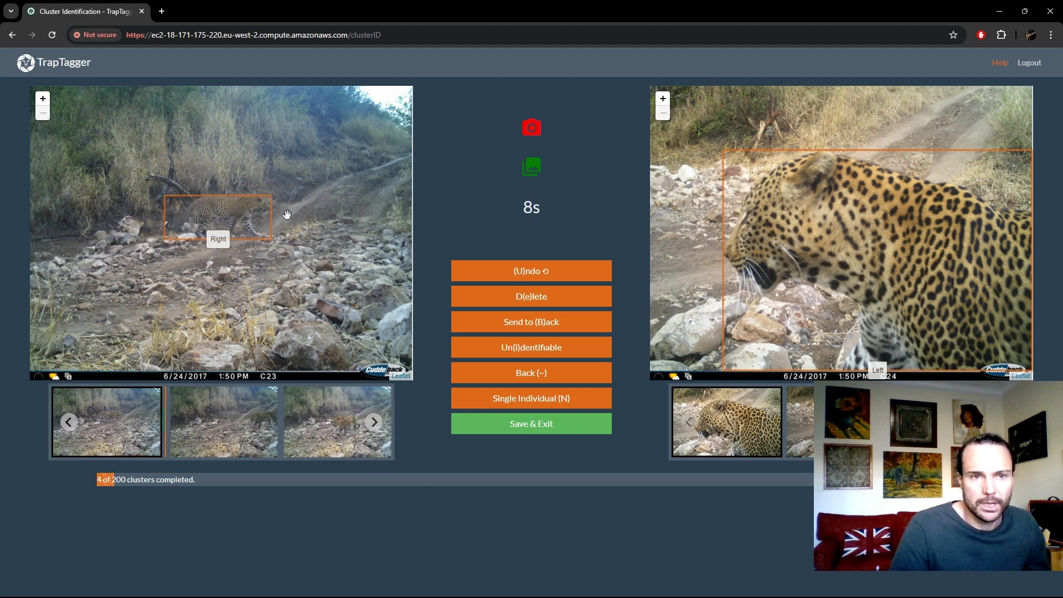
{"action": "key", "text": "d"}
{"action": "key", "text": "d"}
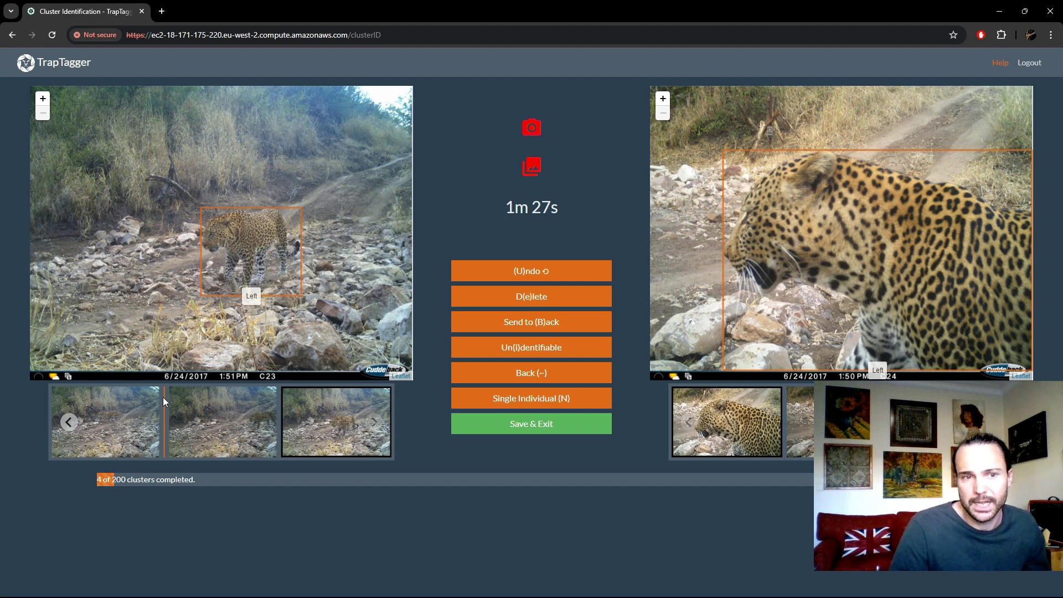
{"action": "key", "text": "Left"}
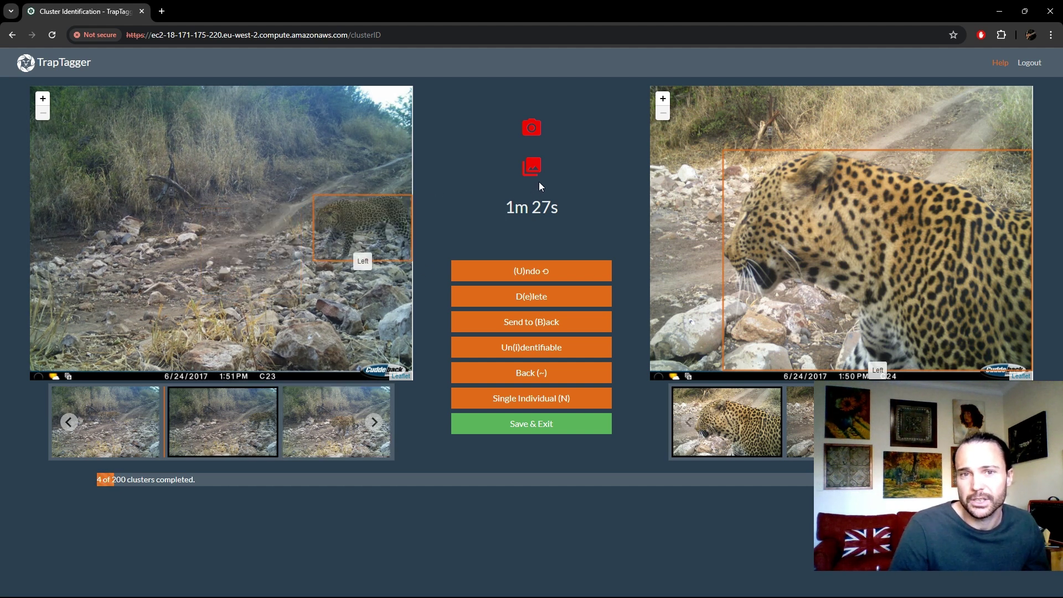
{"action": "key", "text": "Left"}
{"action": "key", "text": "Right"}
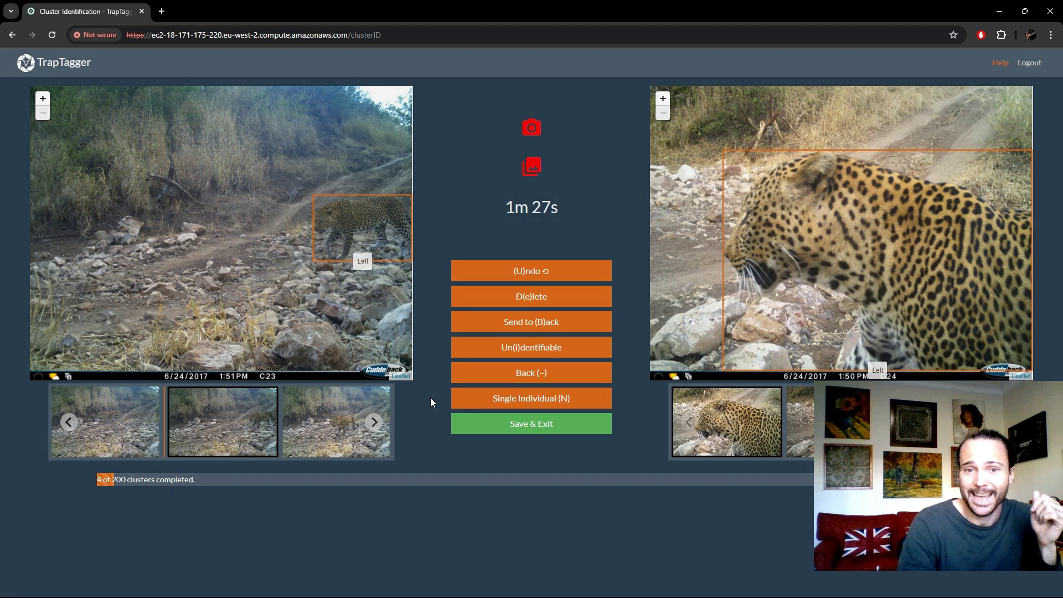
{"action": "key", "text": "n"}
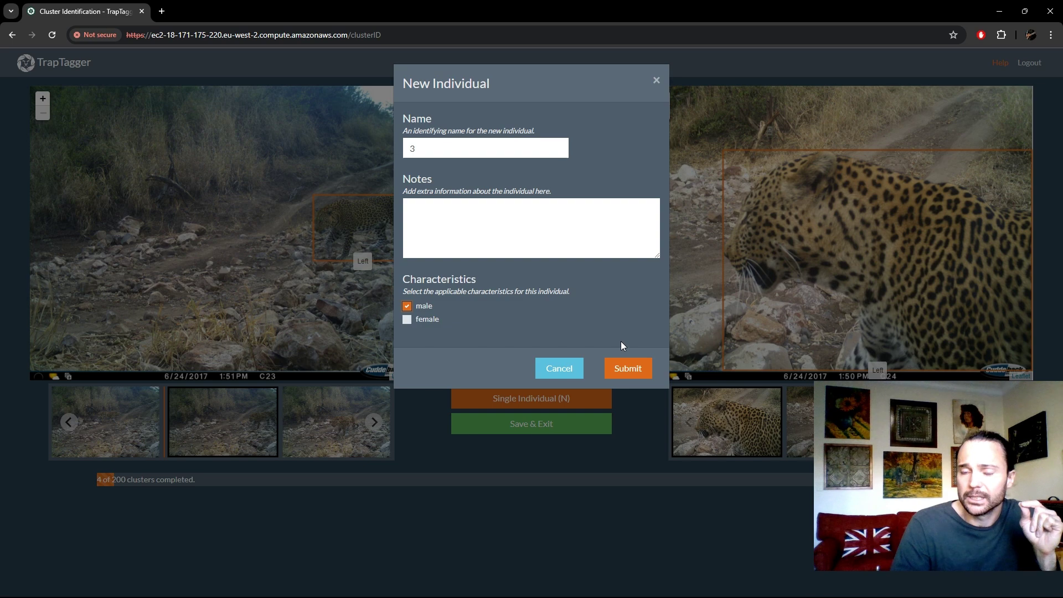
{"action": "left_click", "coordinate": [643, 368]}
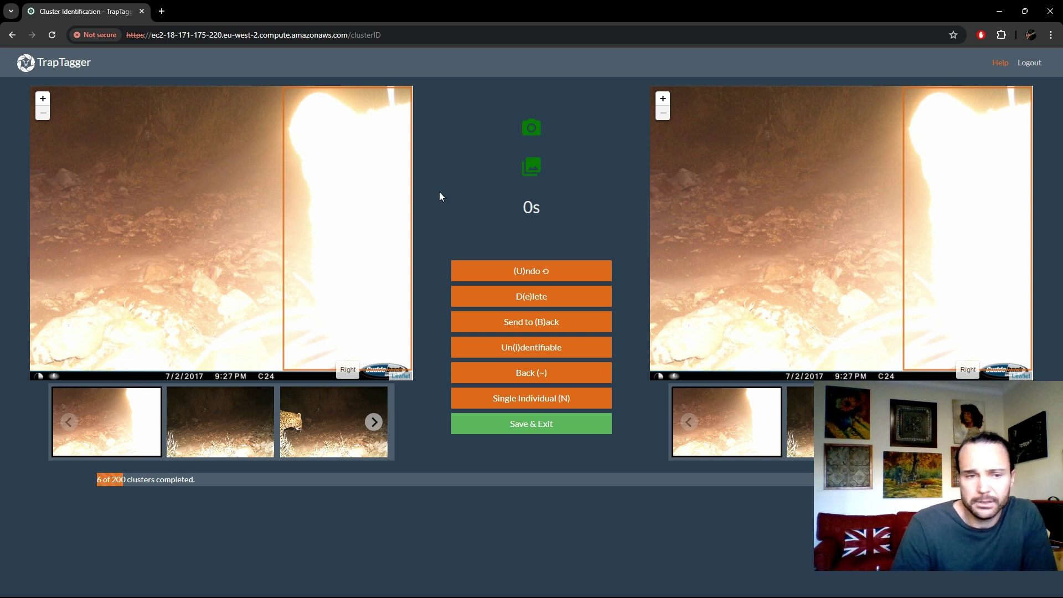
- Try matching the distant 9:27 PM leopard from C23 to the overexposed C24 sighting as new individual 4, and undo the match
{"action": "key", "text": "d"}
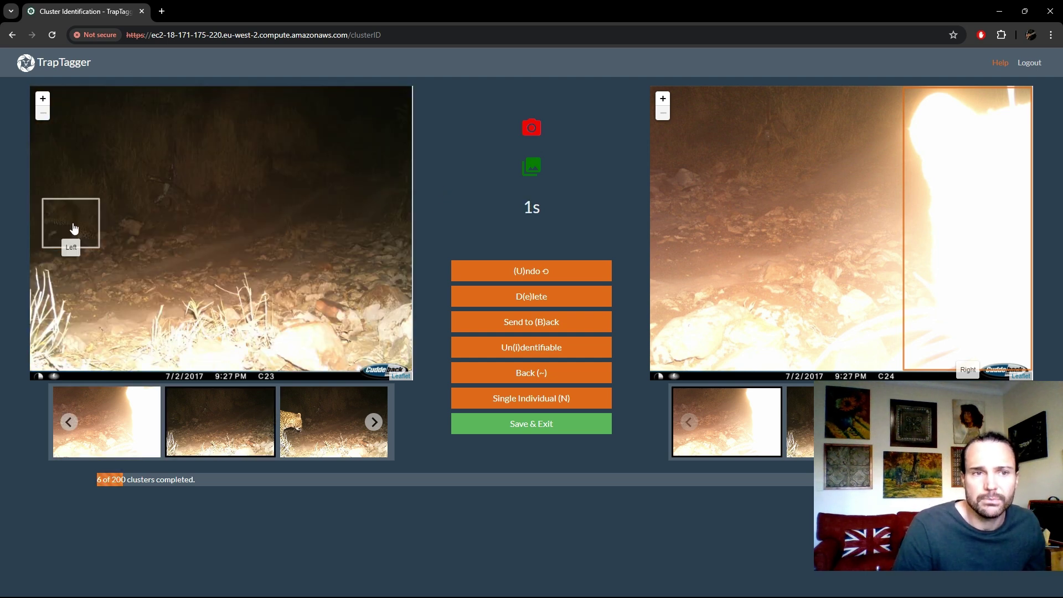
{"action": "left_click", "coordinate": [980, 182]}
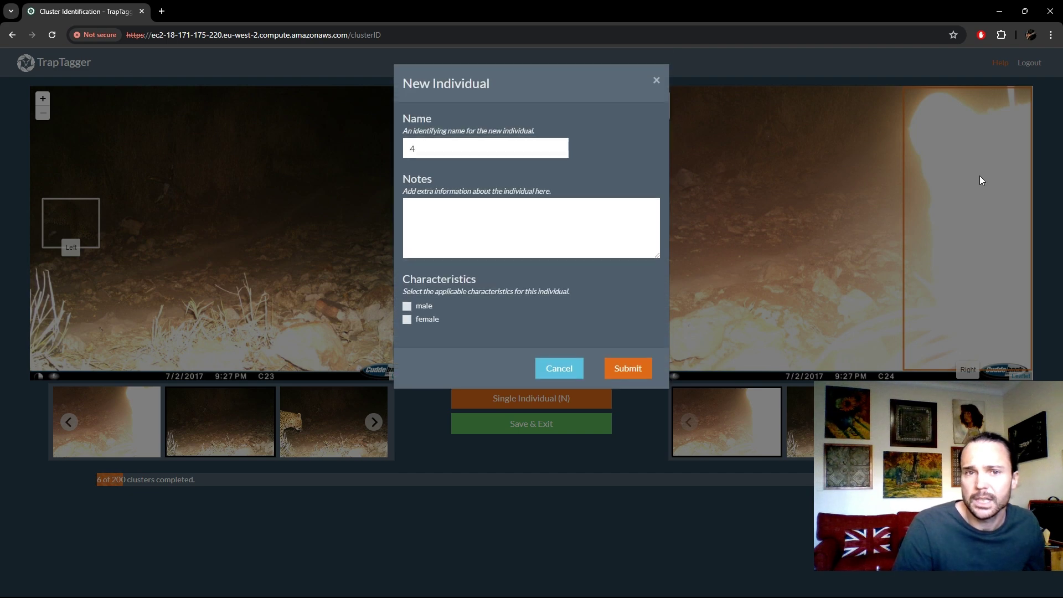
{"action": "left_click", "coordinate": [627, 368]}
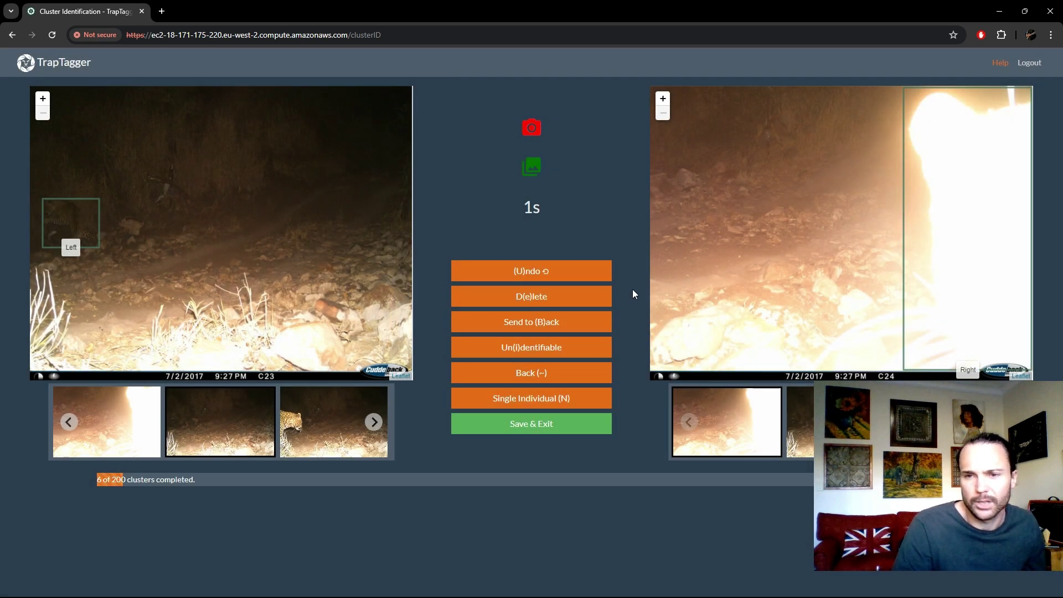
{"action": "left_click", "coordinate": [570, 276]}
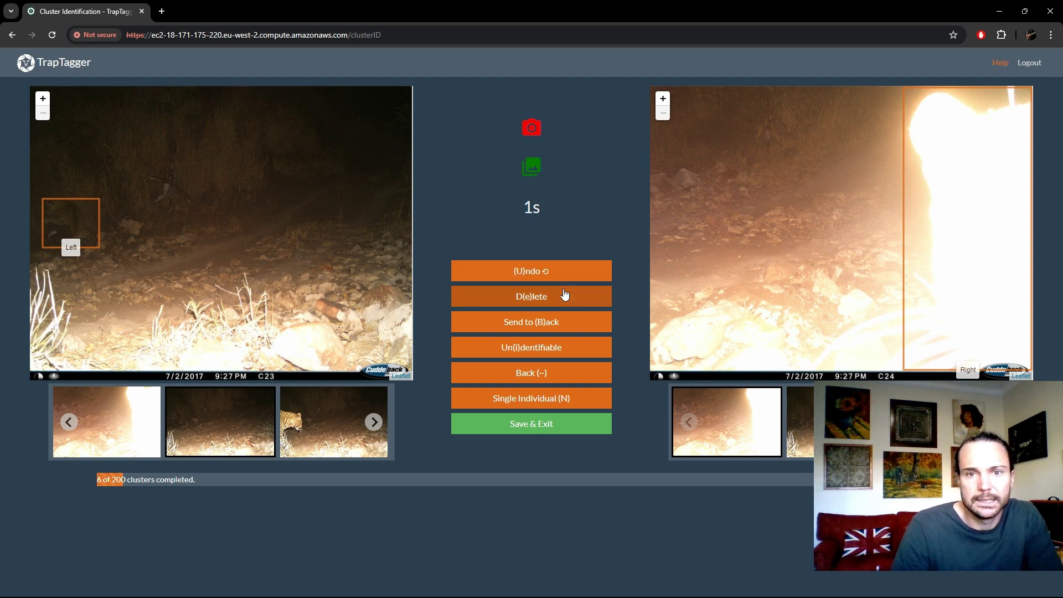
- Match the distant C23 leopard and the overexposed C24 sighting again as a new individual
{"action": "left_click", "coordinate": [67, 221]}
{"action": "left_click", "coordinate": [1019, 168]}
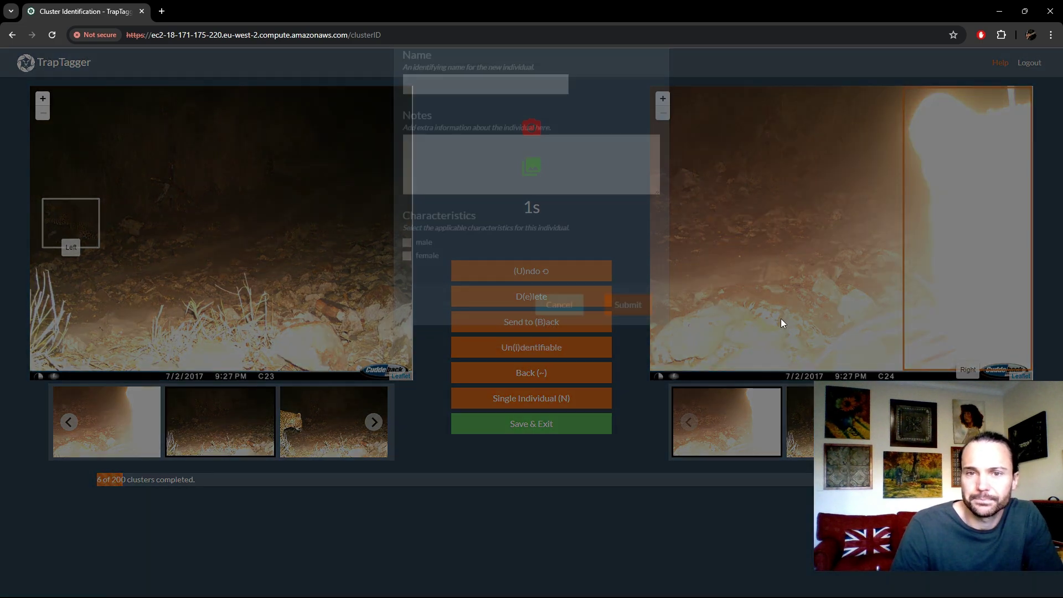
{"action": "left_click", "coordinate": [629, 365]}
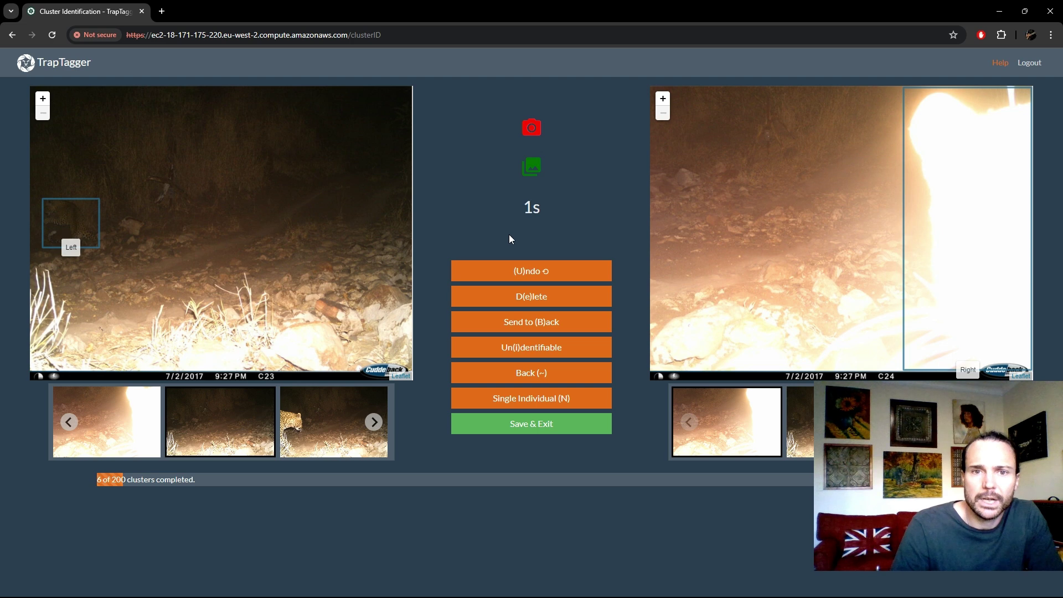
- Delete the individual assigned to the distant 9:27 PM leopard from camera C23
{"action": "left_click", "coordinate": [584, 296]}
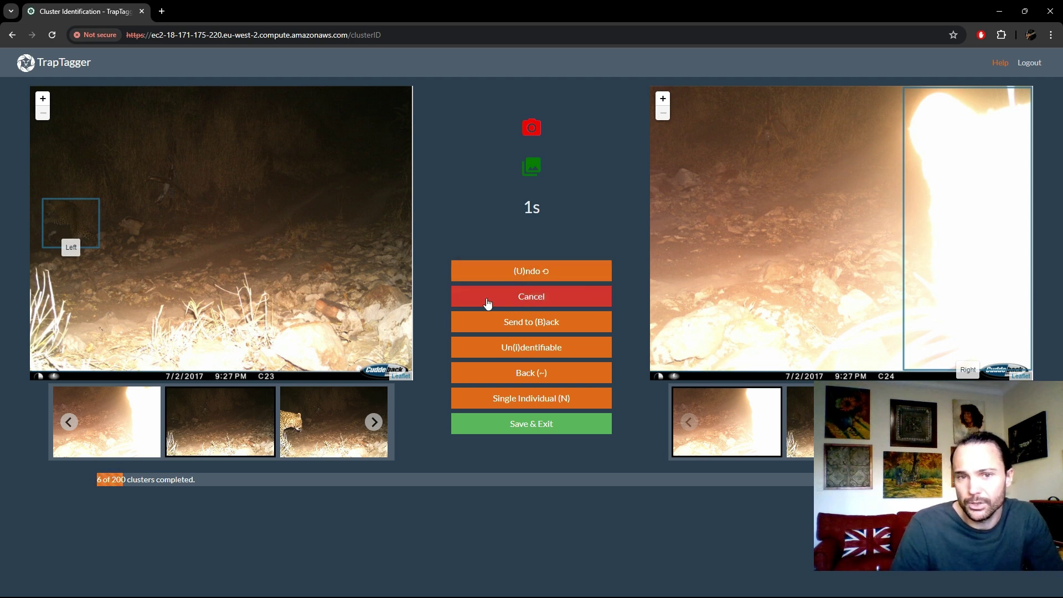
{"action": "left_click", "coordinate": [593, 307]}
{"action": "left_click", "coordinate": [594, 306]}
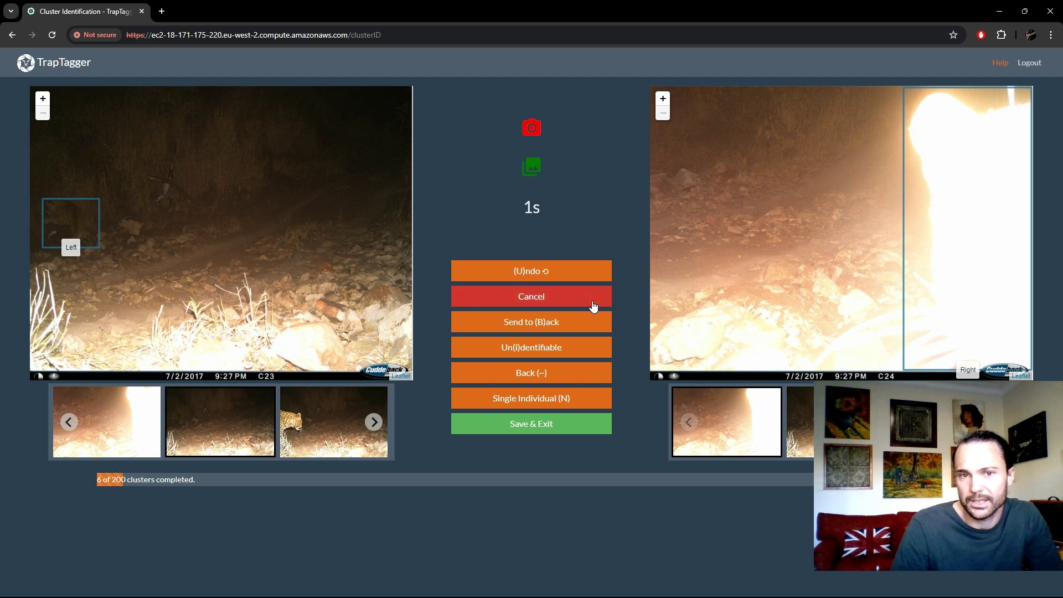
{"action": "mouse_move", "coordinate": [90, 225]}
{"action": "left_click", "coordinate": [89, 226]}
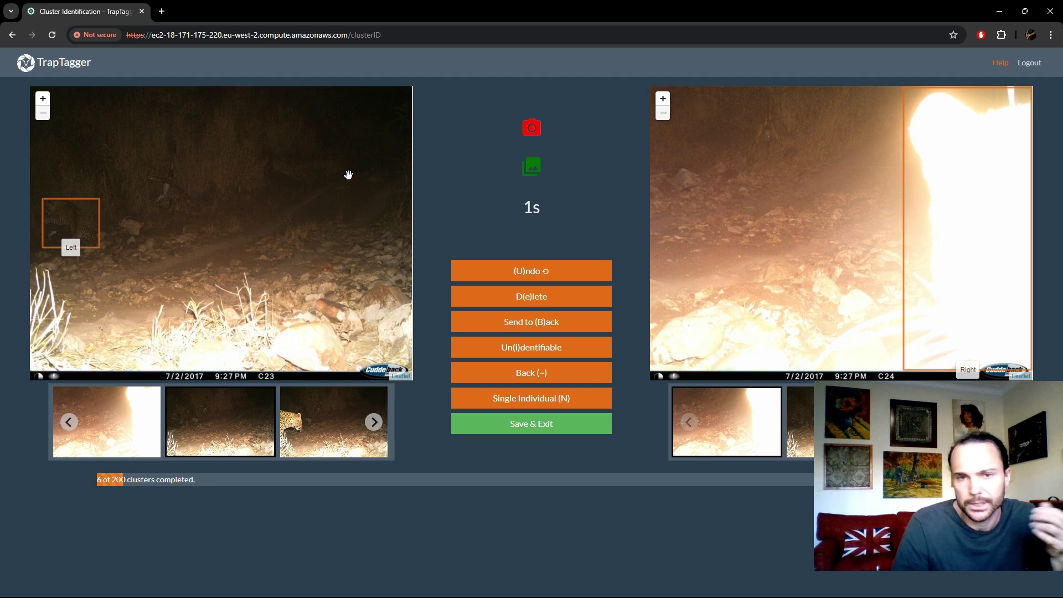
- Send the bounding box of the distant 9:27 PM leopard from camera C23 to the back
{"action": "left_click", "coordinate": [550, 325]}
{"action": "left_click", "coordinate": [550, 325]}
{"action": "left_click", "coordinate": [550, 326]}
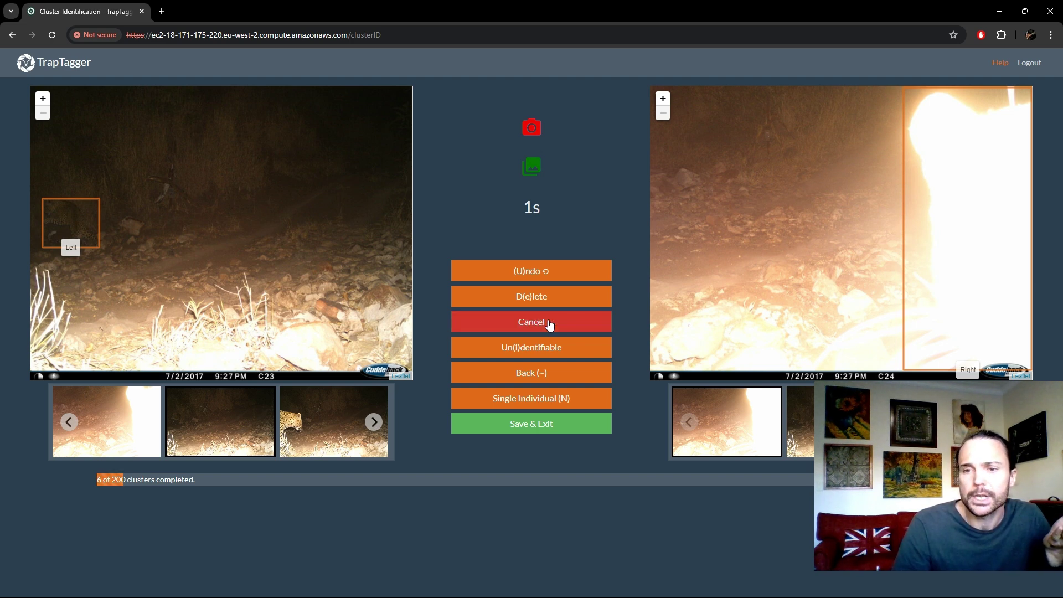
{"action": "left_click", "coordinate": [57, 230]}
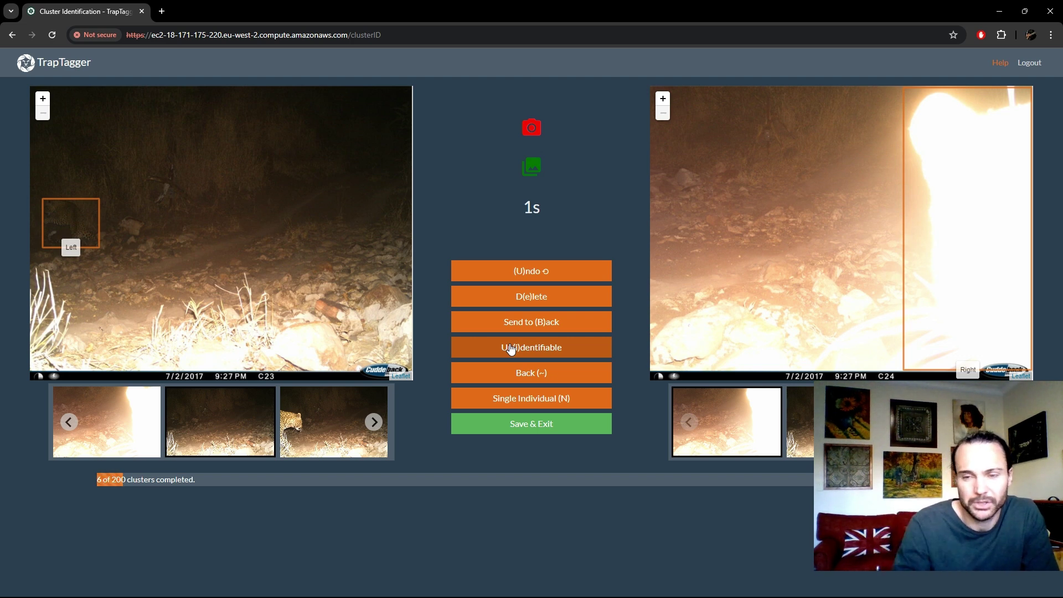
- Mark the overexposed 9:27 PM sighting from camera C24 as unidentifiable
{"action": "left_click", "coordinate": [546, 349]}
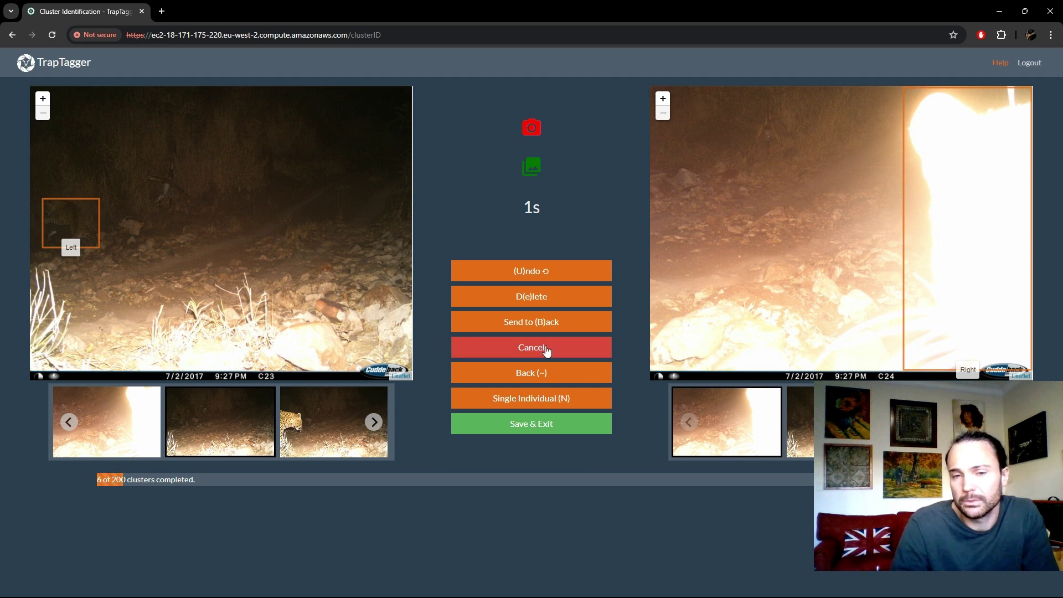
{"action": "left_click", "coordinate": [951, 266]}
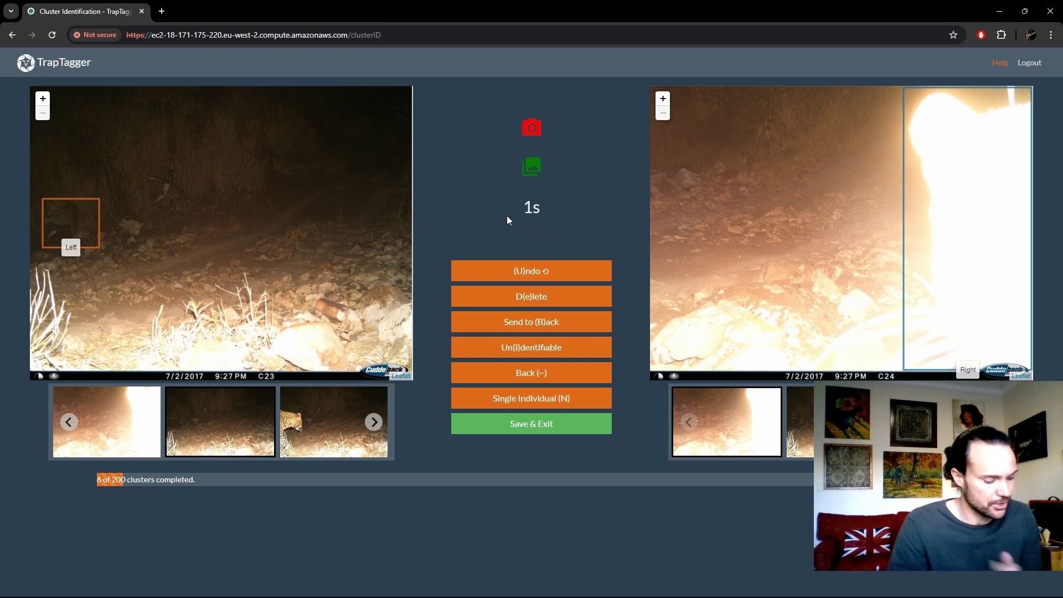
- Compare the cluster's two C23 sightings and set the flank of the distant, dark 9:27 PM leopard to Ambiguous
{"action": "key", "text": "Right"}
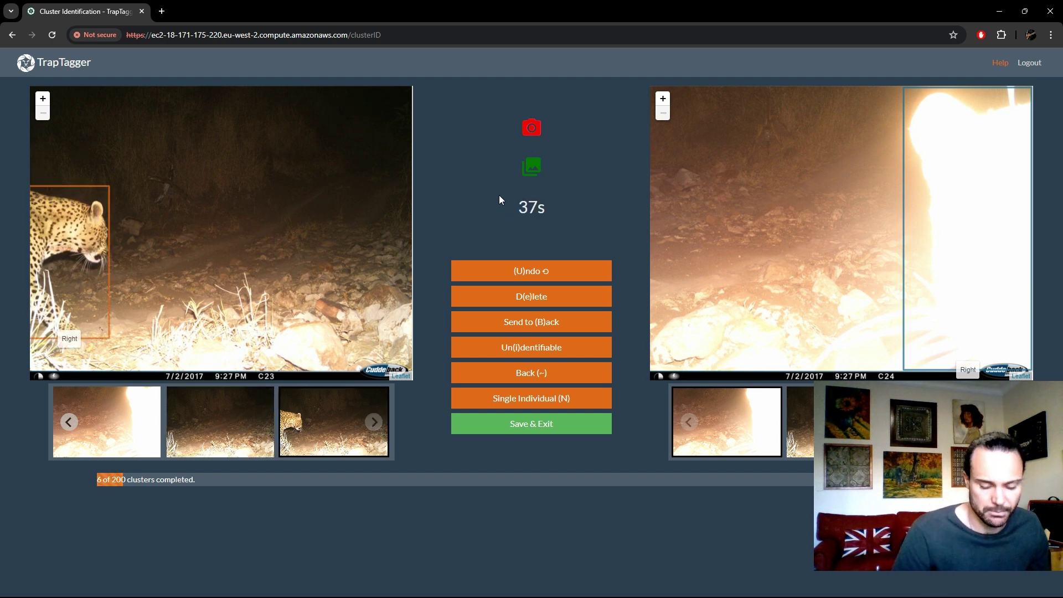
{"action": "key", "text": "Right"}
{"action": "key", "text": "Right"}
{"action": "key", "text": "Left"}
{"action": "key", "text": "Right"}
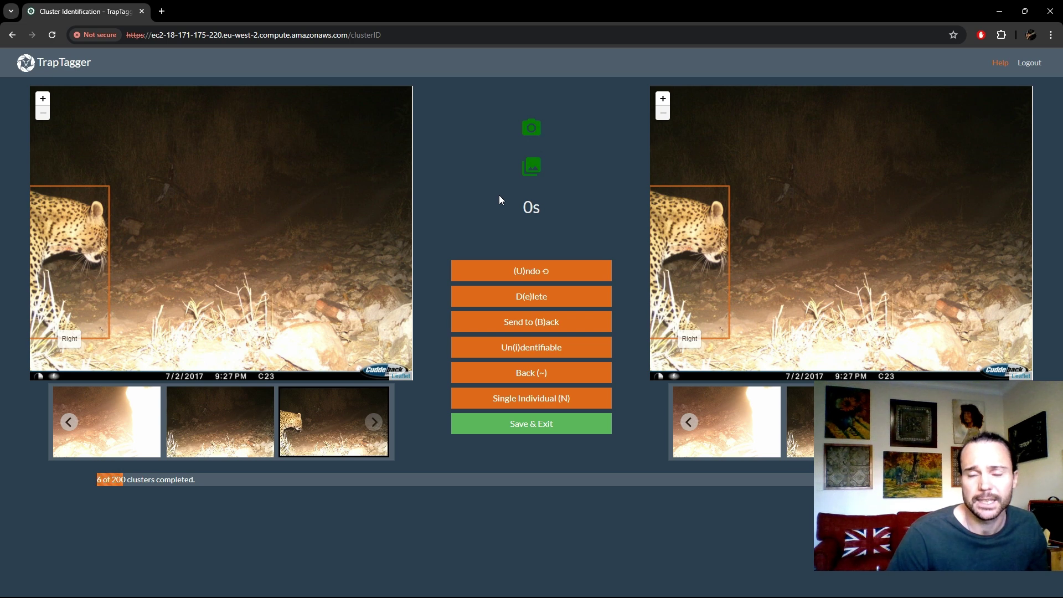
{"action": "key", "text": "Left"}
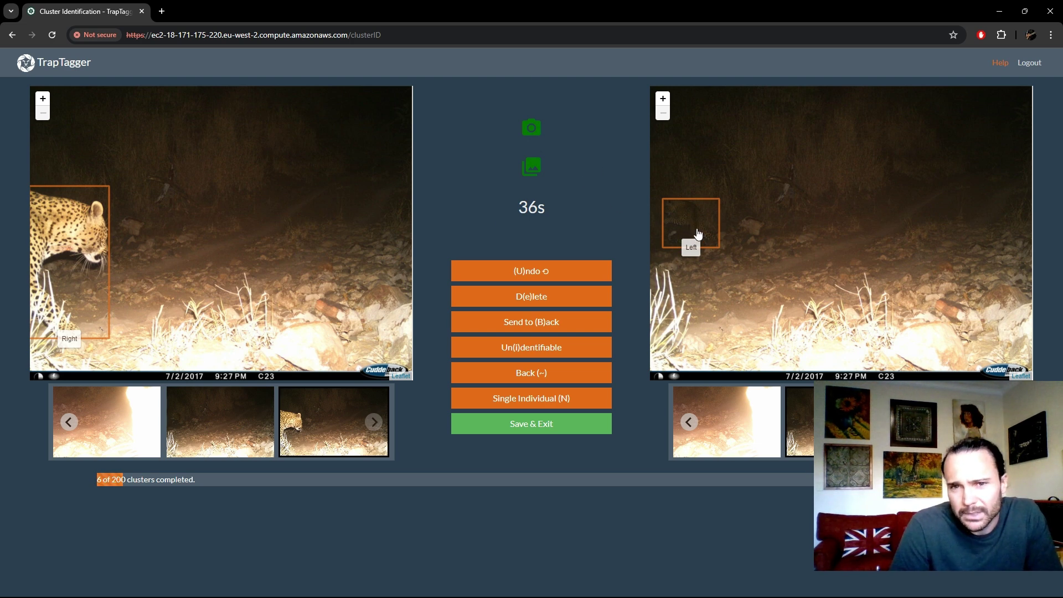
{"action": "scroll", "coordinate": [696, 238], "scroll_direction": "up", "scroll_amount": 2}
{"action": "left_click_drag", "start_coordinate": [697, 235], "coordinate": [769, 233]}
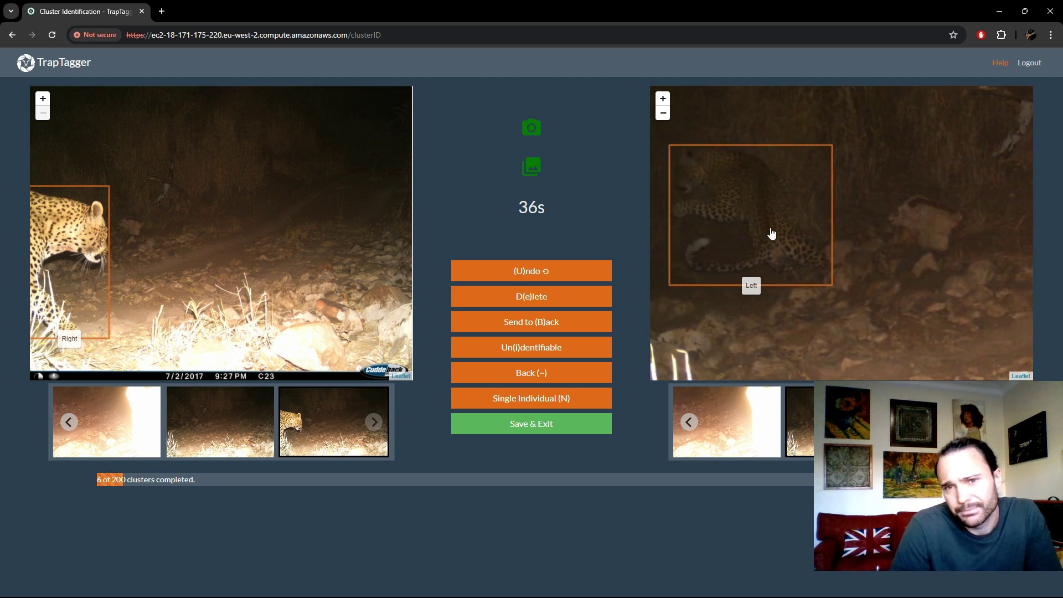
{"action": "right_click", "coordinate": [767, 227]}
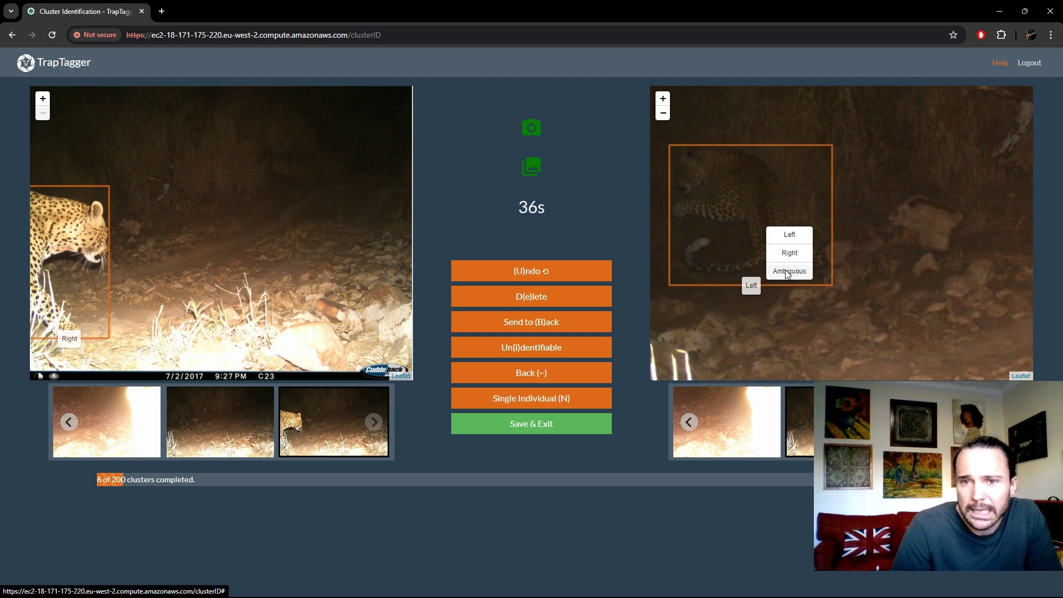
{"action": "left_click", "coordinate": [784, 271]}
{"action": "scroll", "coordinate": [781, 283], "scroll_direction": "down", "scroll_amount": 2}
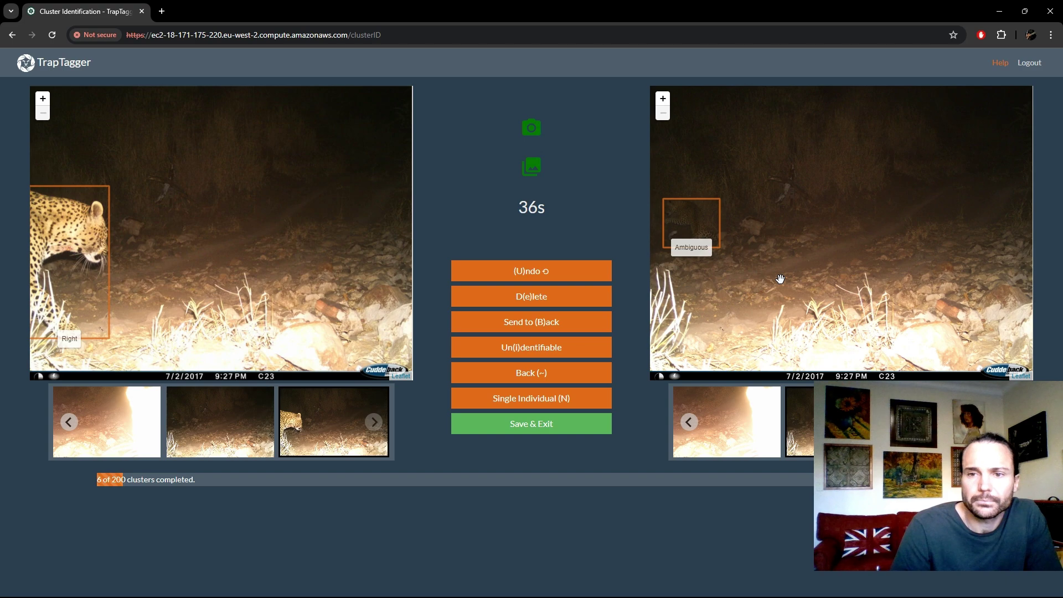
- Match the right-side 9:27 PM leopard entering the frame to the distant ambiguous sighting and submit them as a new individual
{"action": "left_click", "coordinate": [77, 247]}
{"action": "left_click", "coordinate": [701, 238]}
{"action": "left_click", "coordinate": [638, 367]}
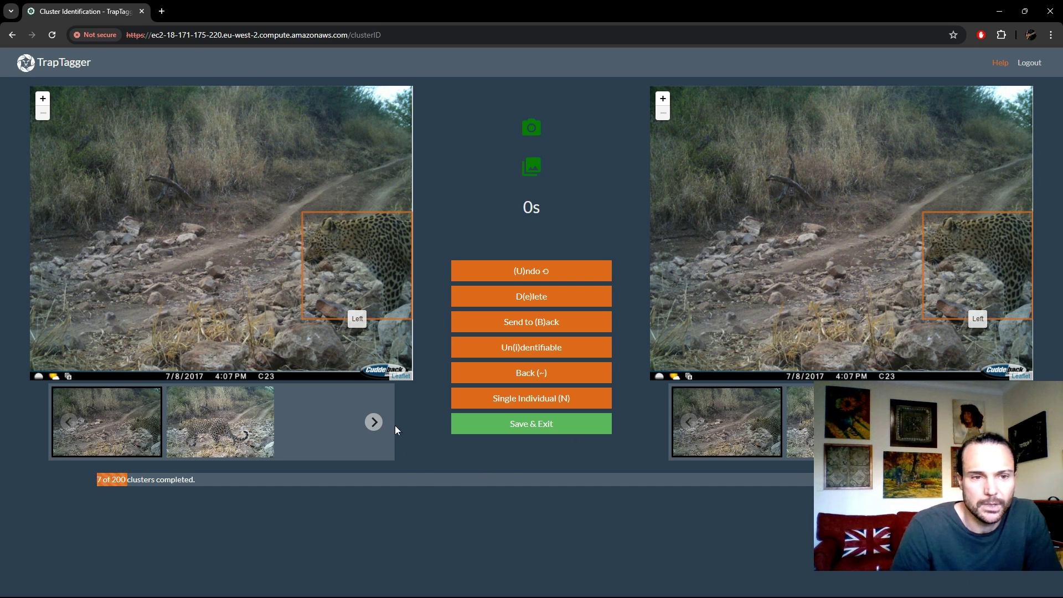
- Check both 7/8/2017 4:07 PM sightings from camera C23 and submit the cluster as a single new individual
{"action": "left_click", "coordinate": [373, 423]}
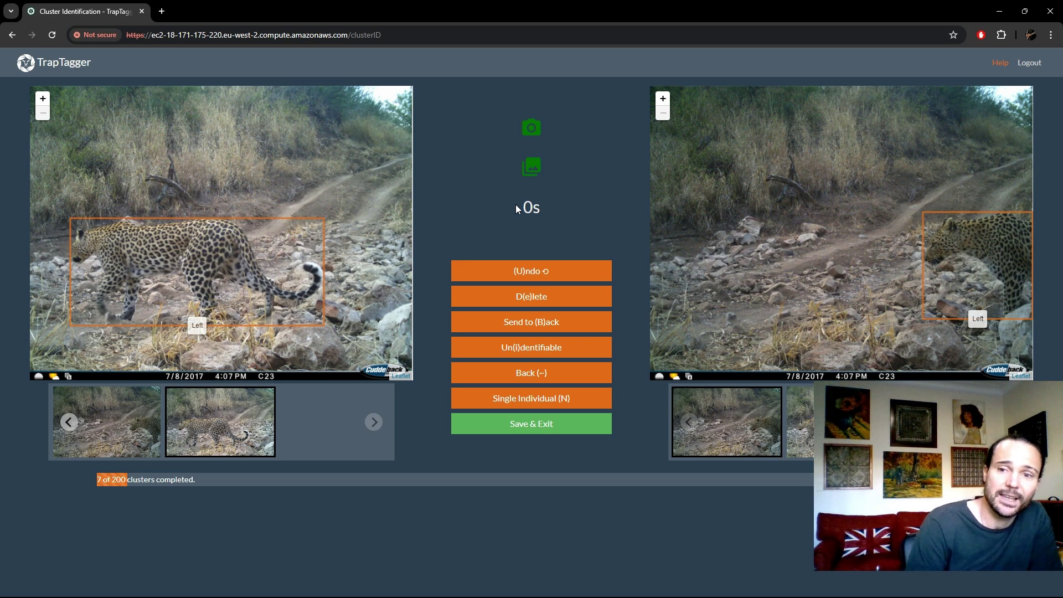
{"action": "key", "text": "n"}
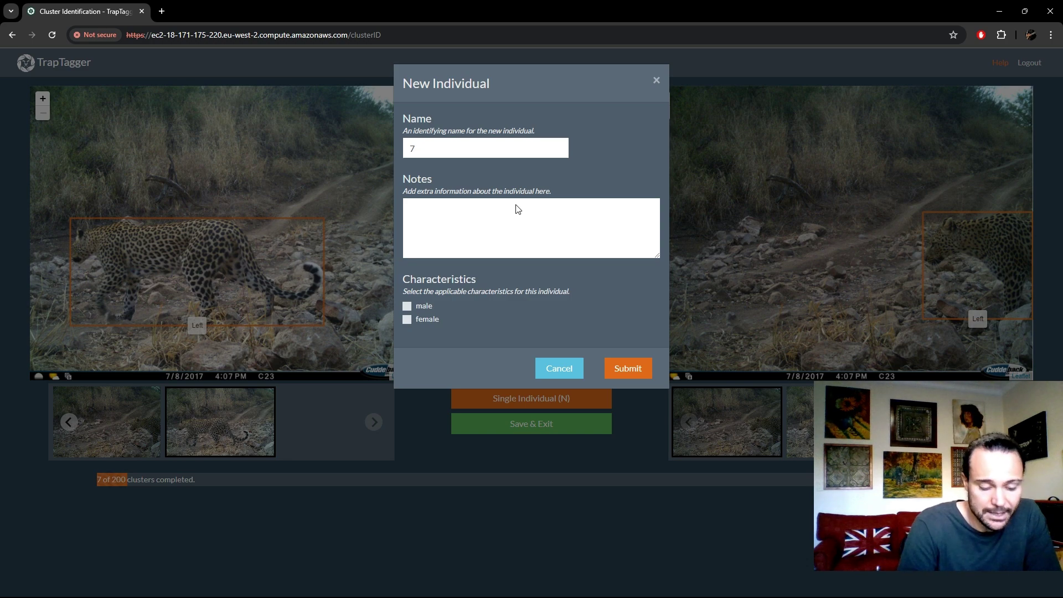
{"action": "key", "text": "Return"}
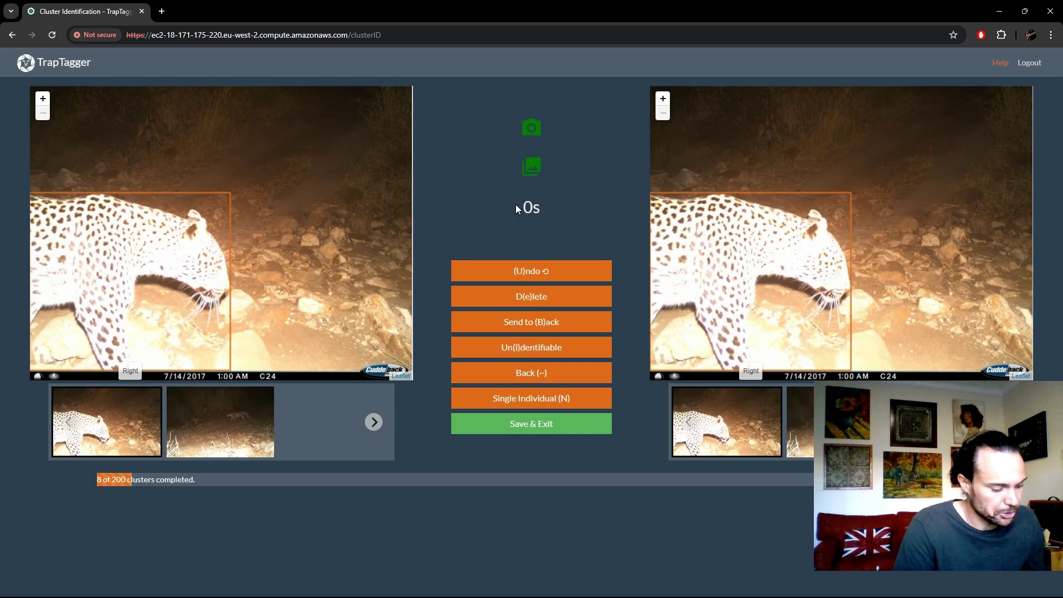
- Check the 7/14/2017 1:00 AM sightings from cameras C24 and C23 and submit the cluster as a single new individual
{"action": "key", "text": "Right"}
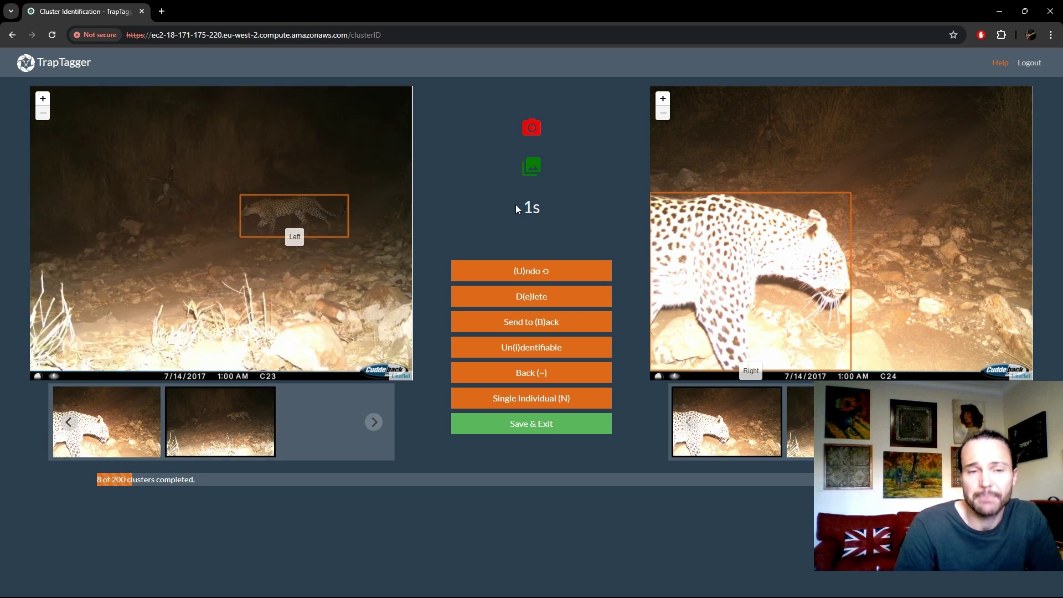
{"action": "key", "text": "n"}
{"action": "key", "text": "Return"}
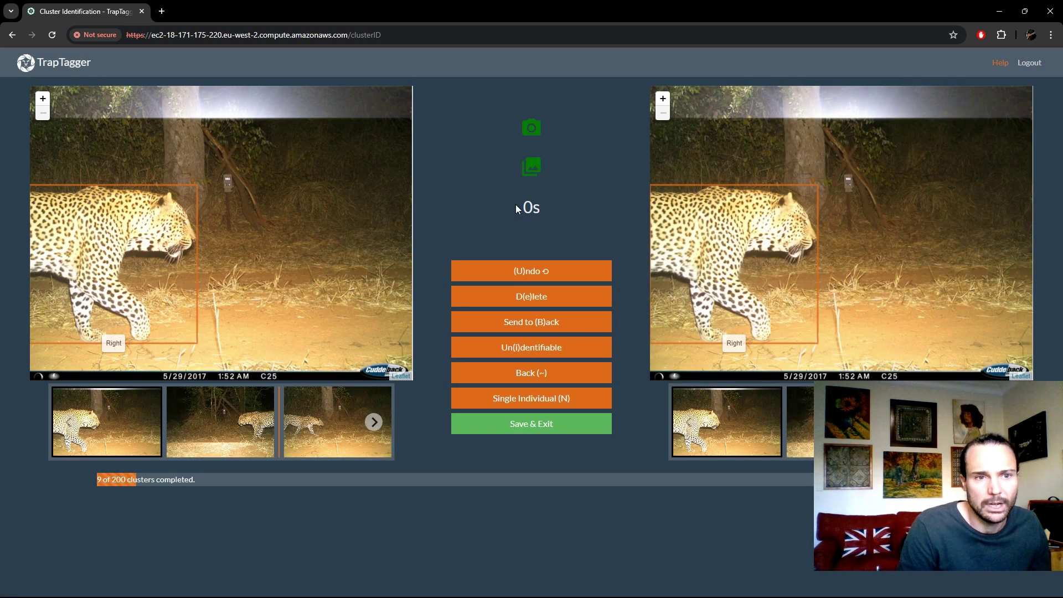
- Compare the 5/29/2017 sightings, then match the 1:53 AM C26 leopard with the 1:52 AM C25 leopard as a new male individual
{"action": "key", "text": "Right"}
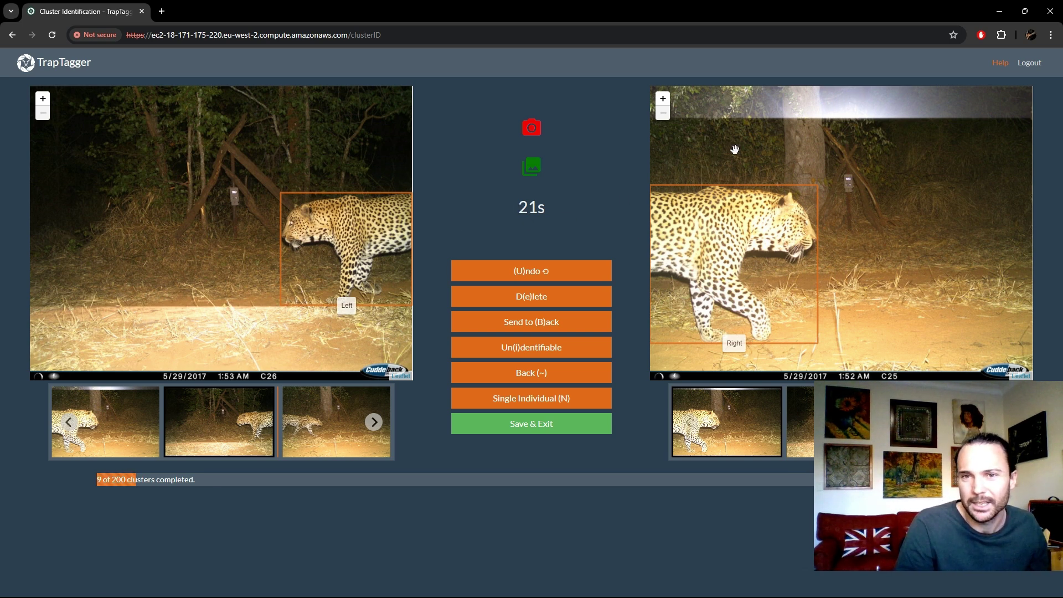
{"action": "key", "text": "Right"}
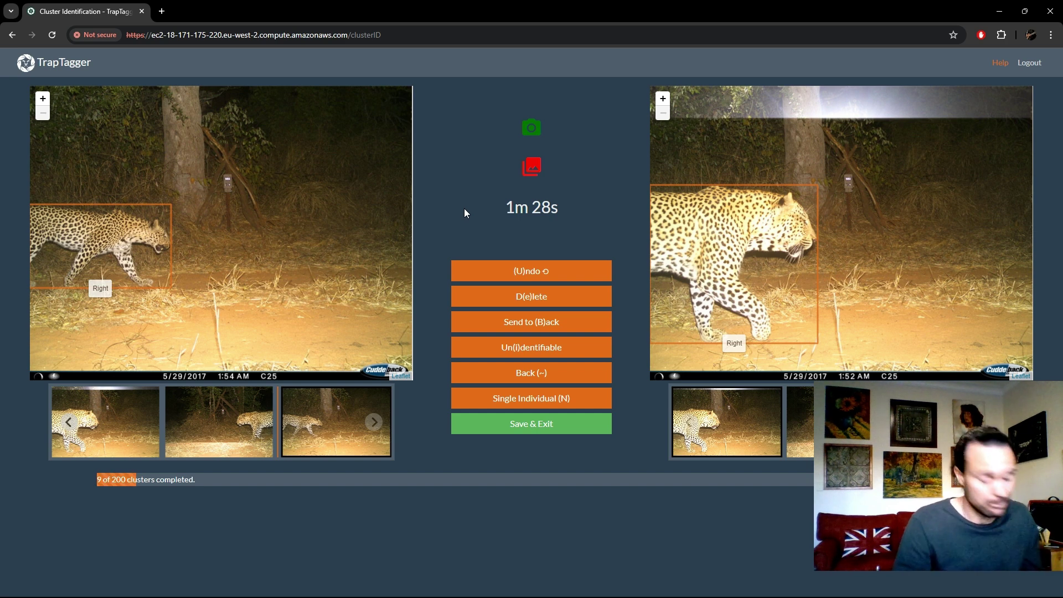
{"action": "key", "text": "Left"}
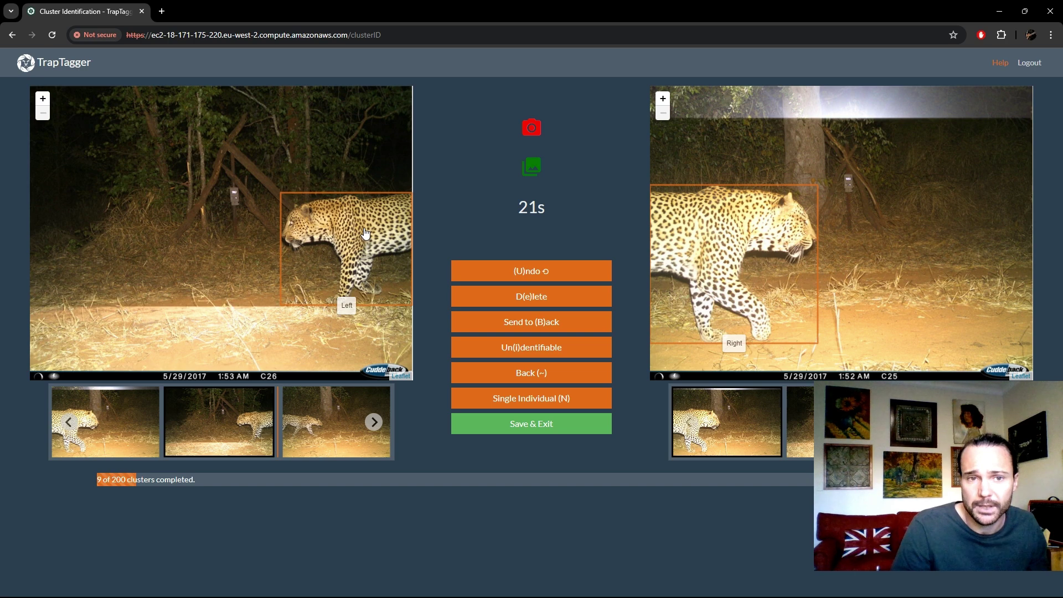
{"action": "left_click", "coordinate": [737, 233]}
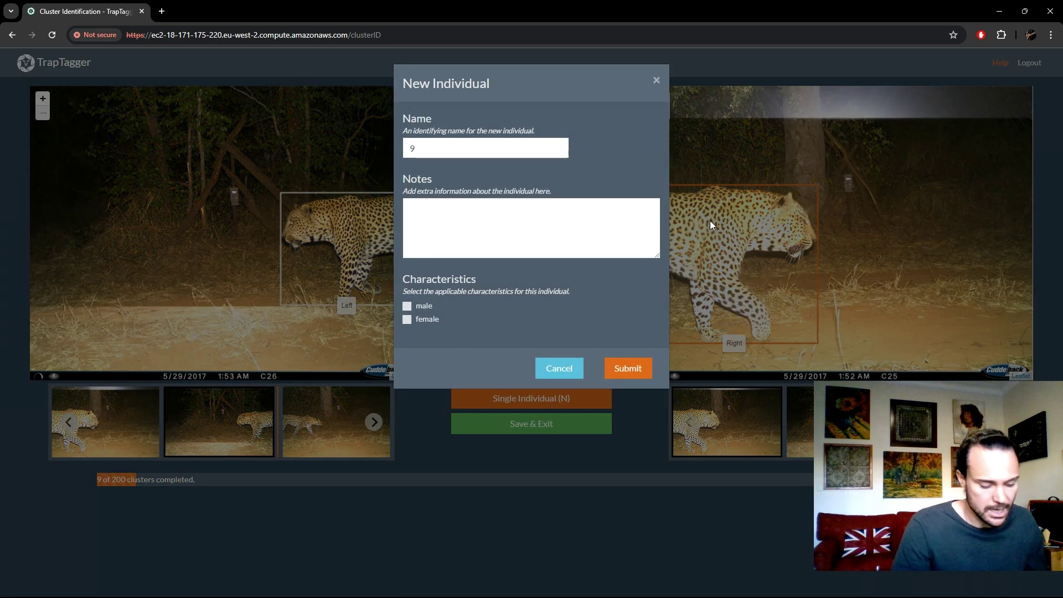
{"action": "key", "text": "space"}
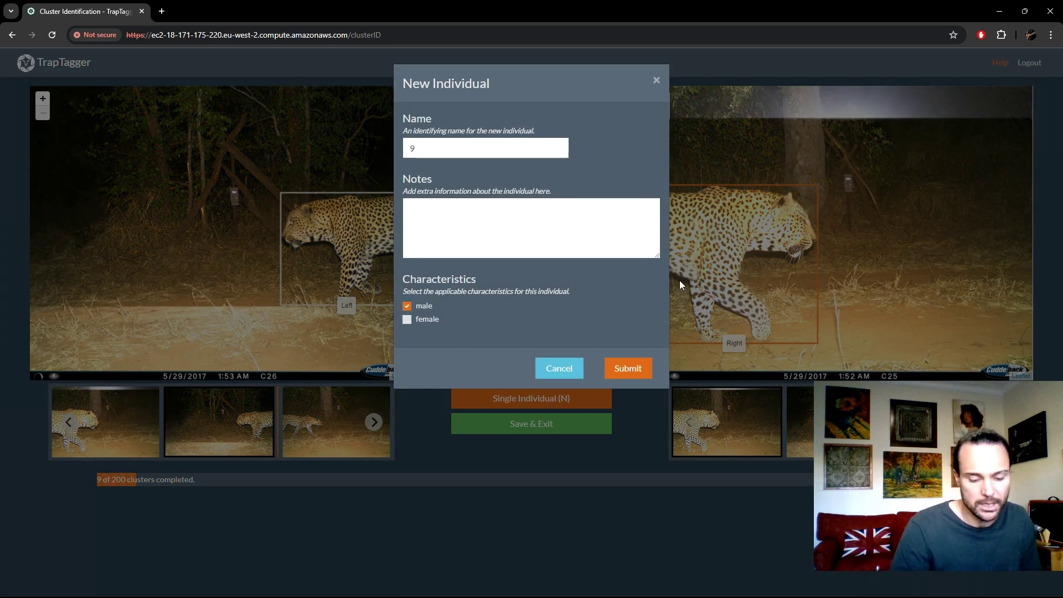
{"action": "key", "text": "Return"}
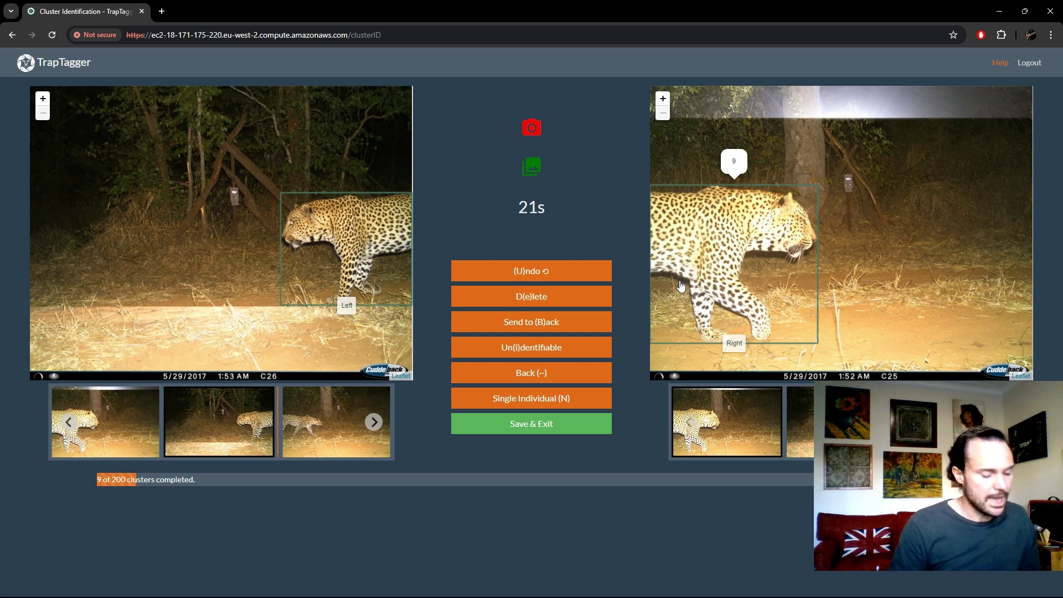
- Submit the remaining 1:54 AM leopard from camera C25 as a separate new individual without any sex characteristic
{"action": "key", "text": "d"}
{"action": "key", "text": "Right"}
{"action": "key", "text": "Right"}
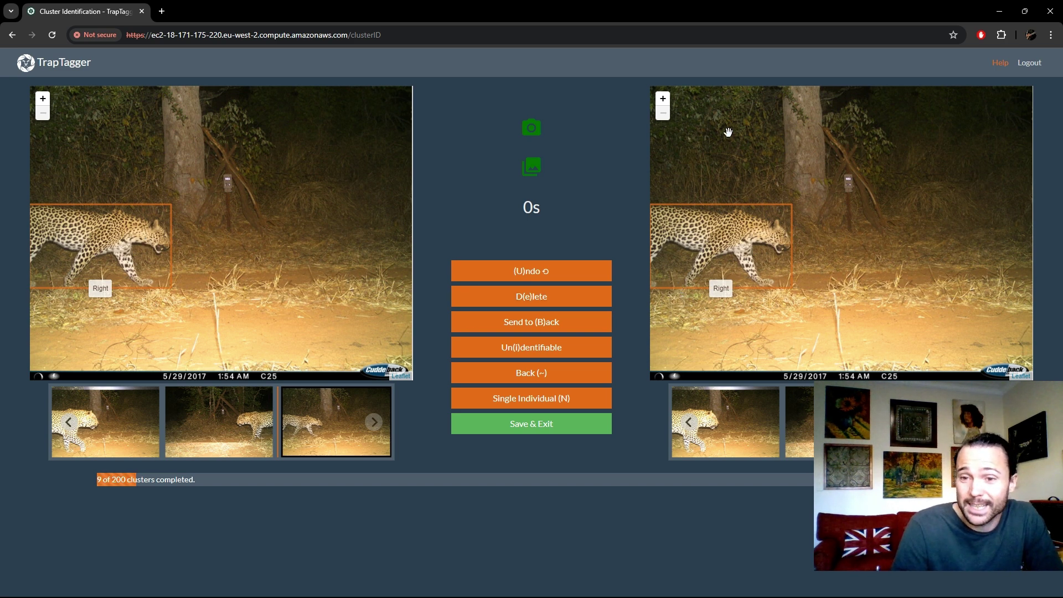
{"action": "left_click", "coordinate": [143, 224]}
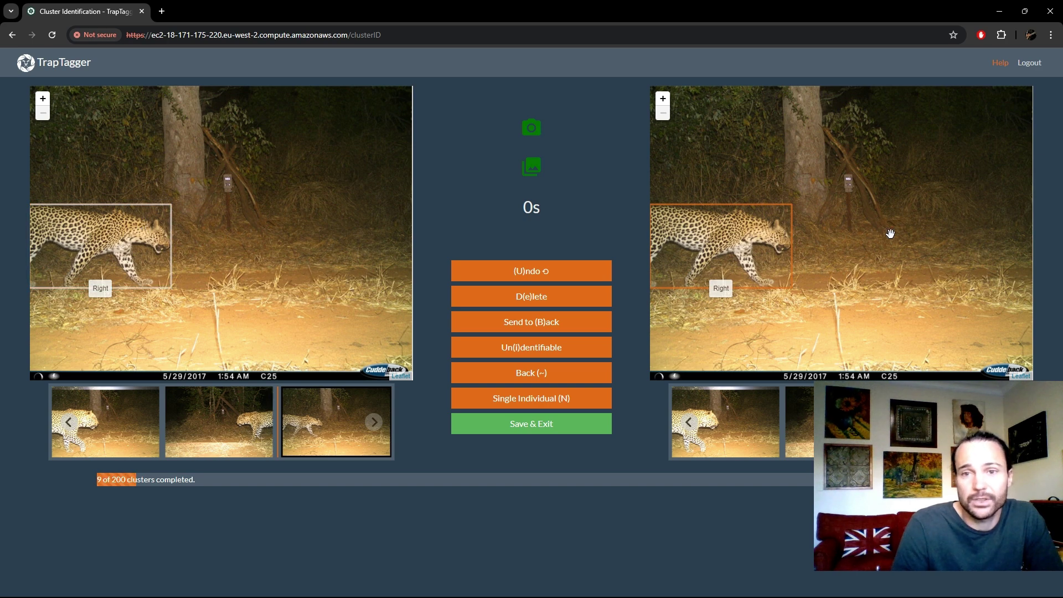
{"action": "left_click", "coordinate": [782, 235]}
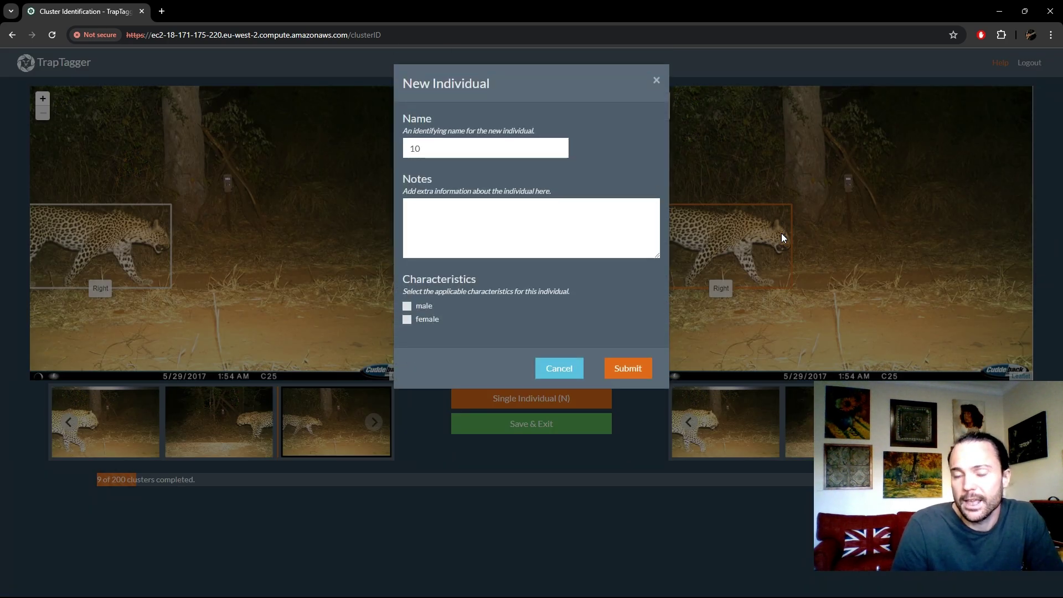
{"action": "left_click", "coordinate": [637, 368]}
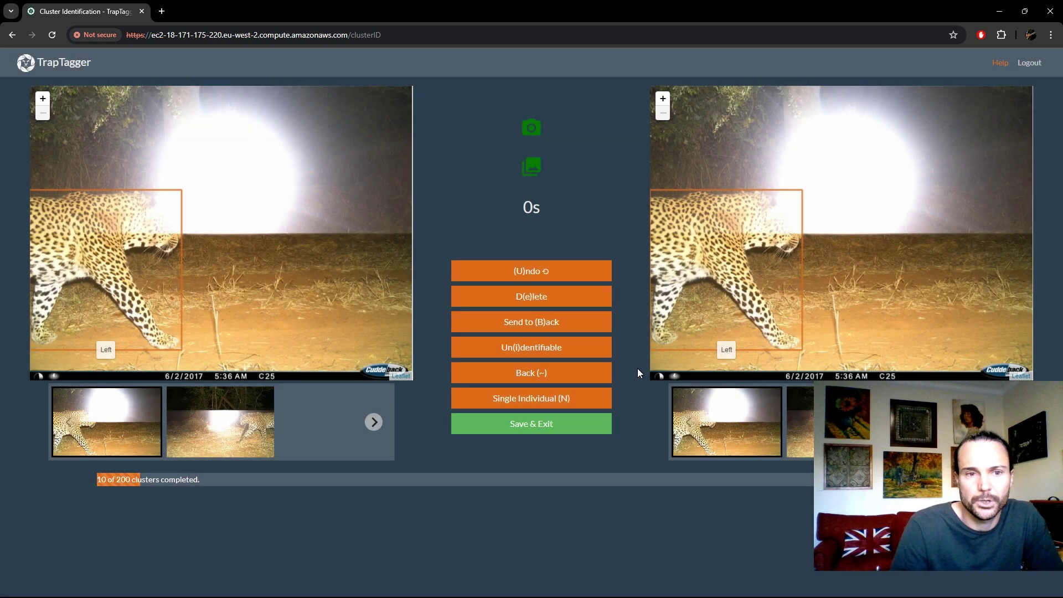
- Set the flank of the 6/2/2017 5:36 AM C25 leopard to Right and submit the cluster as a single new individual
{"action": "left_click", "coordinate": [374, 422]}
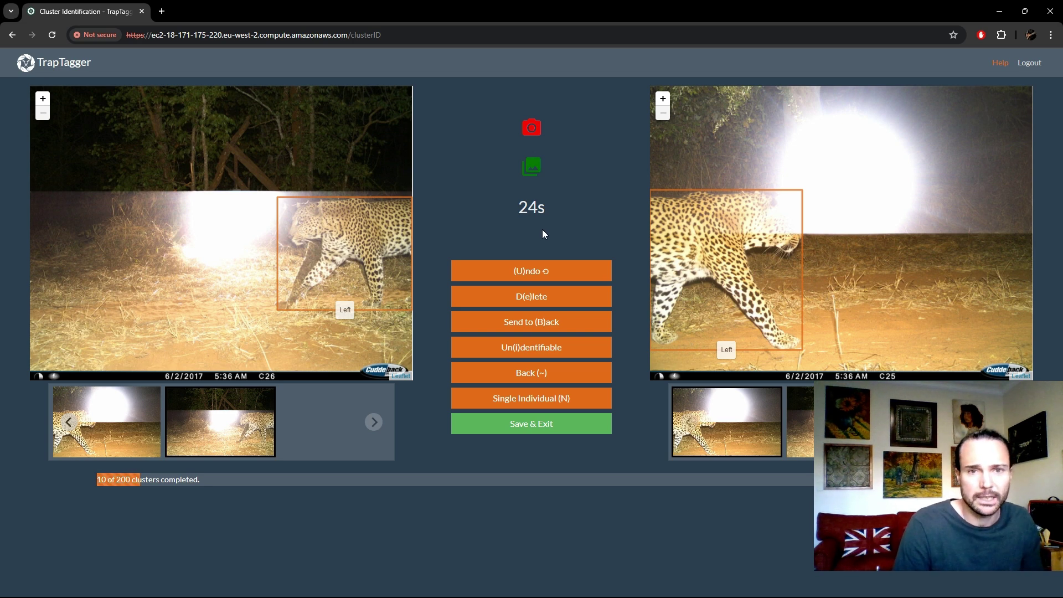
{"action": "right_click", "coordinate": [699, 251]}
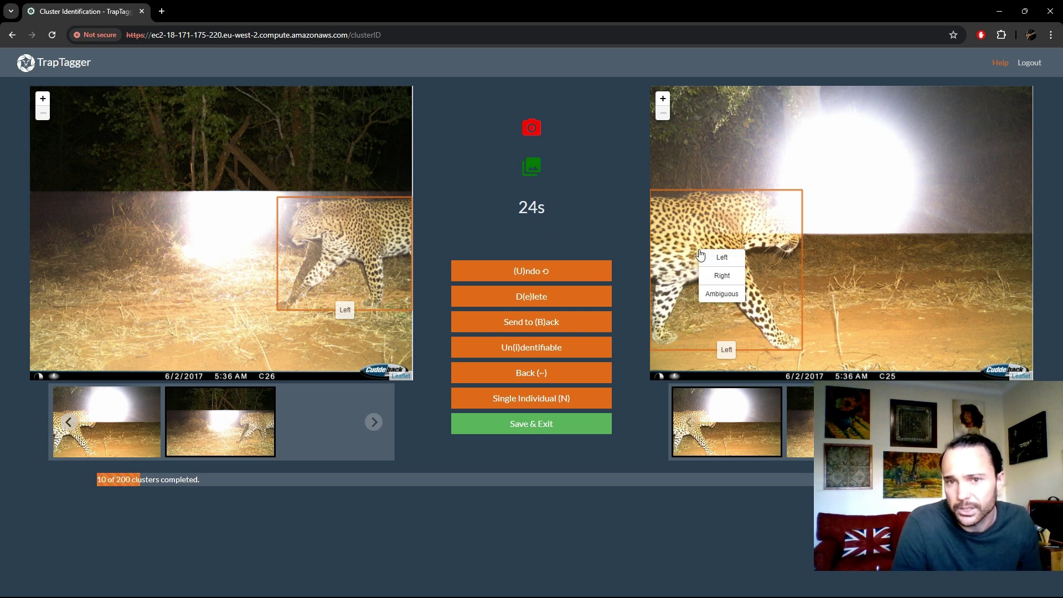
{"action": "left_click", "coordinate": [718, 276]}
{"action": "key", "text": "n"}
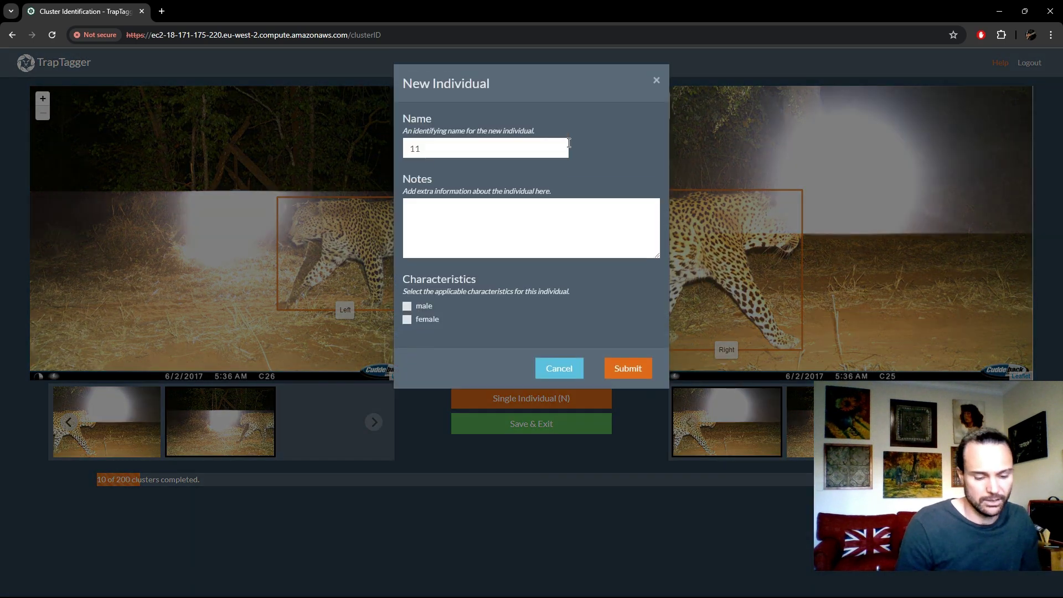
{"action": "key", "text": "Return"}
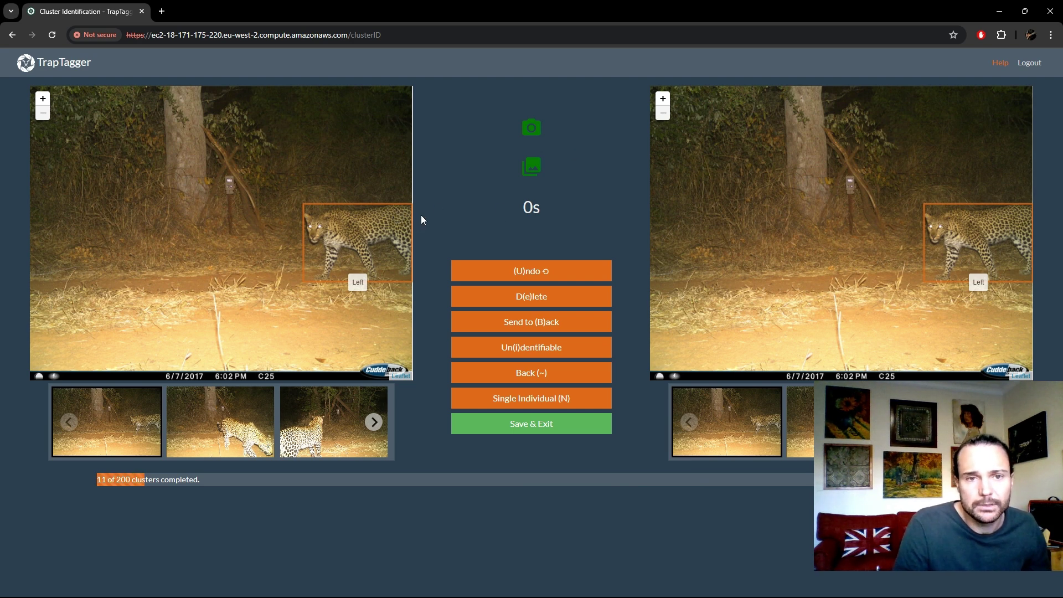
- Set the flank of the 6/7/2017 C26 sighting showing only hindquarters to Ambiguous and submit the cluster as a single new individual
{"action": "key", "text": "Right"}
{"action": "key", "text": "Right"}
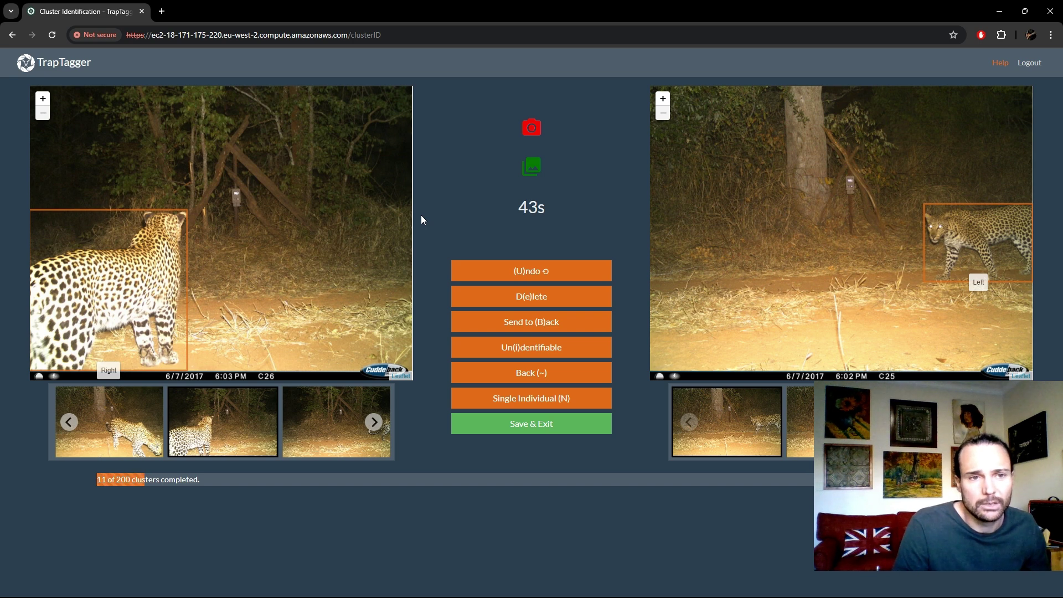
{"action": "key", "text": "Right"}
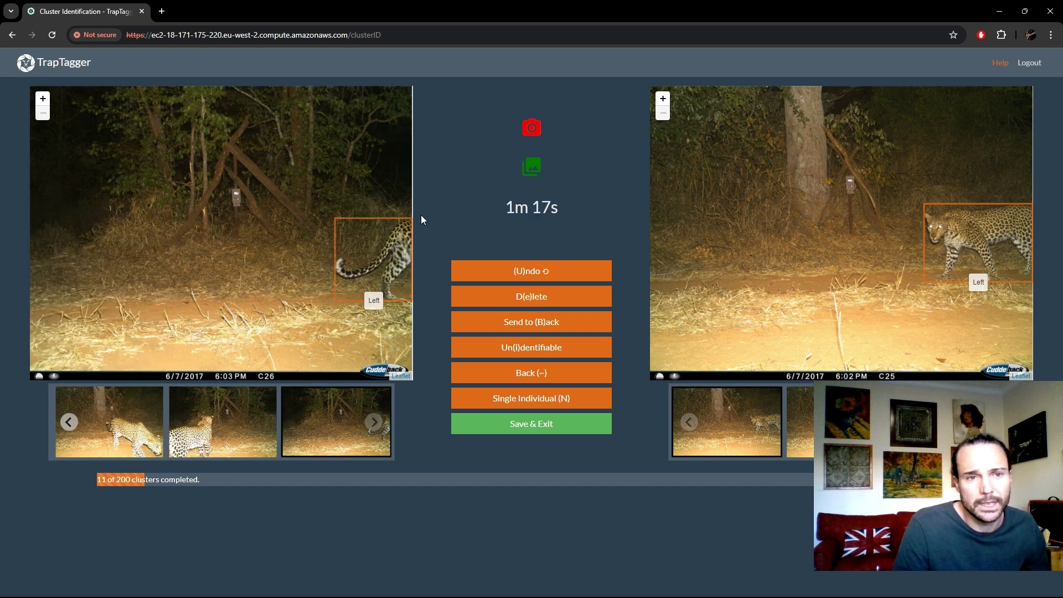
{"action": "right_click", "coordinate": [395, 242]}
{"action": "left_click", "coordinate": [371, 280]}
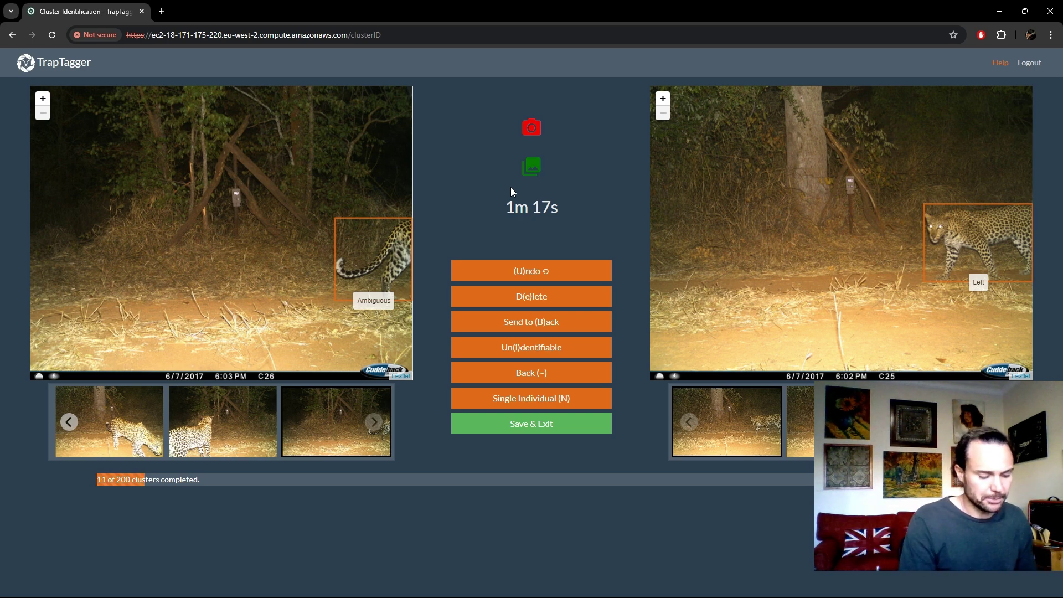
{"action": "key", "text": "n"}
{"action": "key", "text": "Return"}
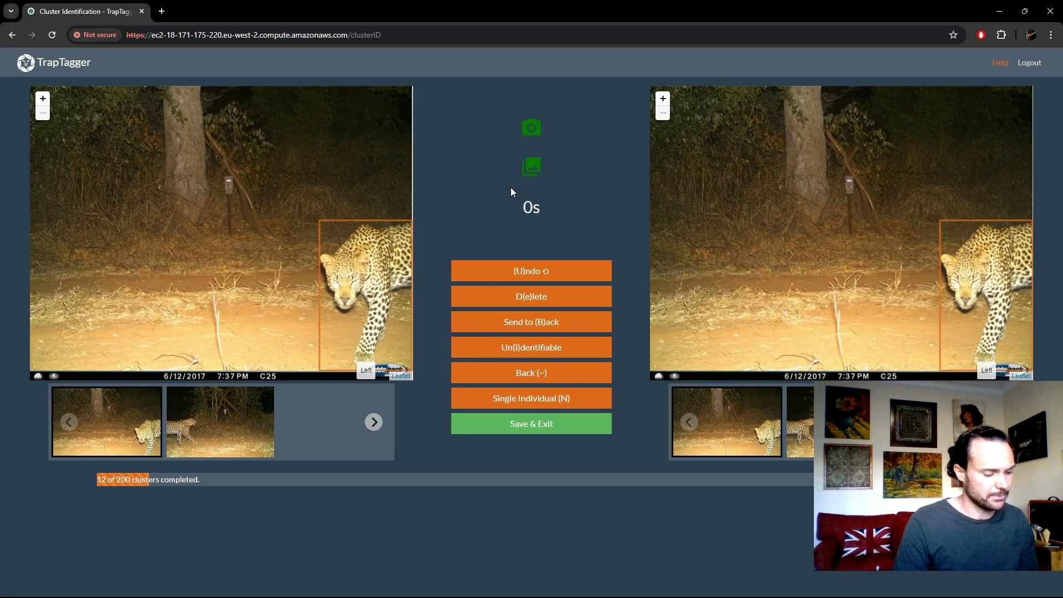
- Check the 6/12/2017 sightings from cameras C25 and C26 and submit the cluster as a single new individual
{"action": "key", "text": "d"}
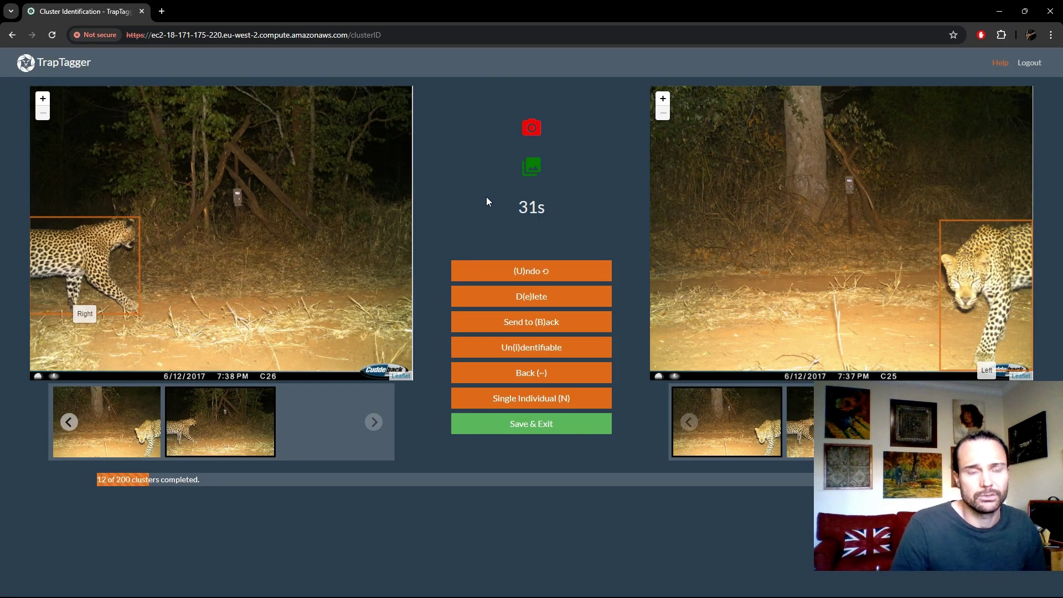
{"action": "key", "text": "n"}
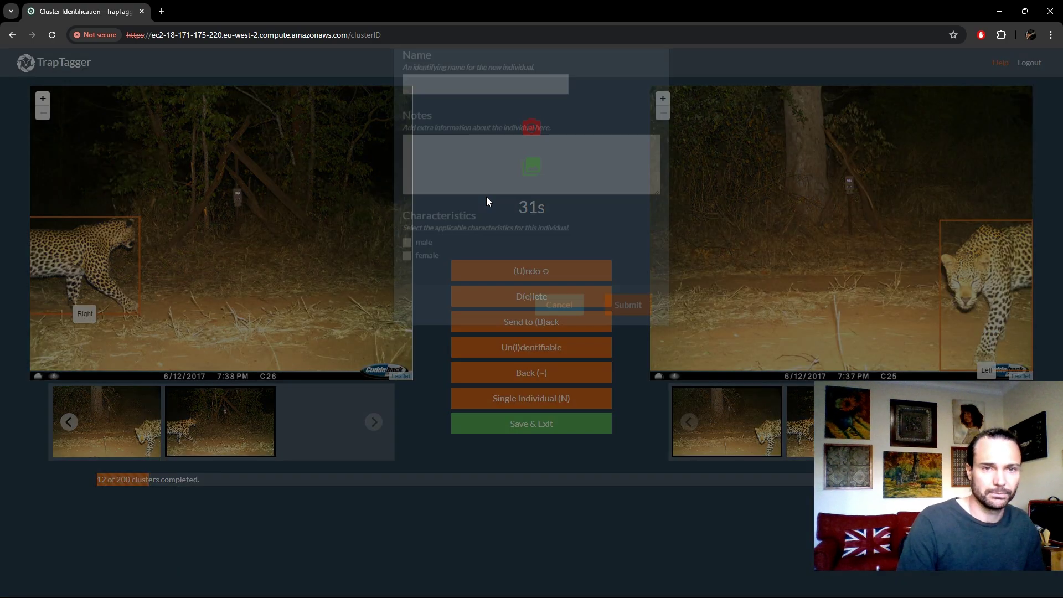
{"action": "key", "text": "Return"}
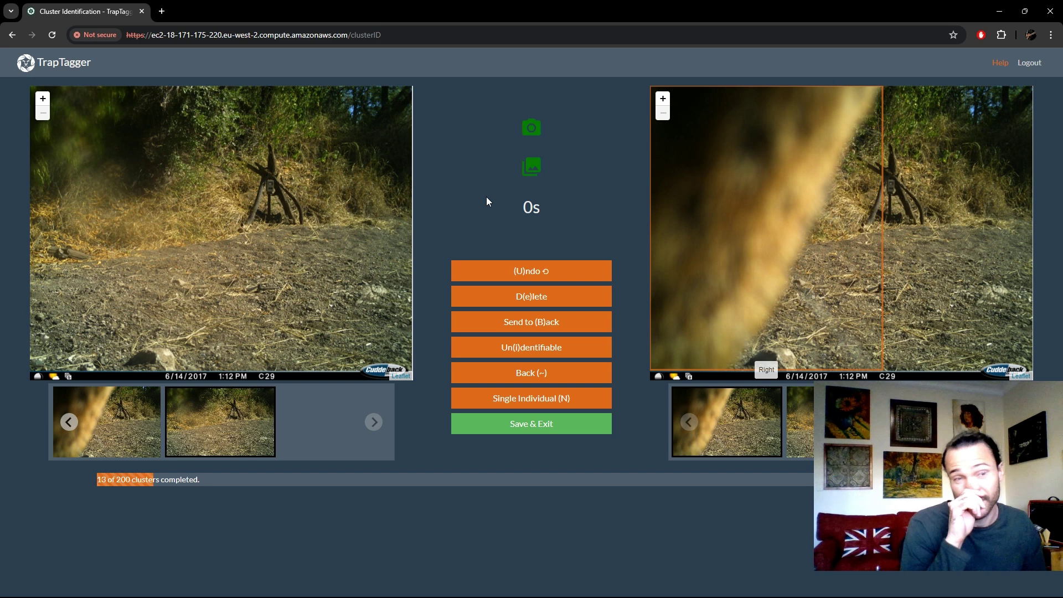
- Mark the blurred close-up sighting from camera C29 on 6/14/2017 at 1:12 PM as unidentifiable
{"action": "key", "text": "Left"}
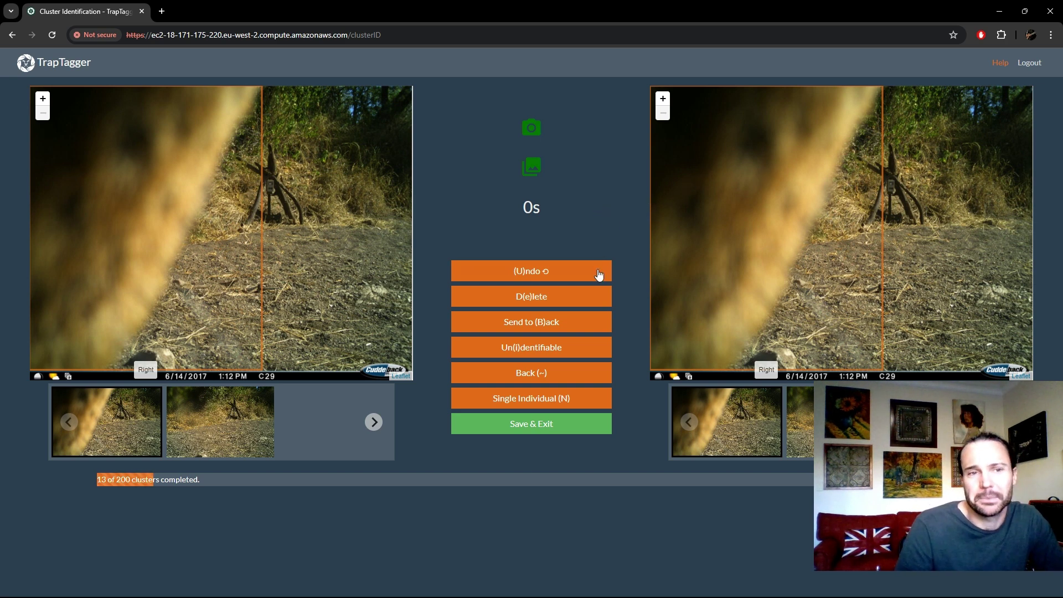
{"action": "left_click", "coordinate": [538, 350]}
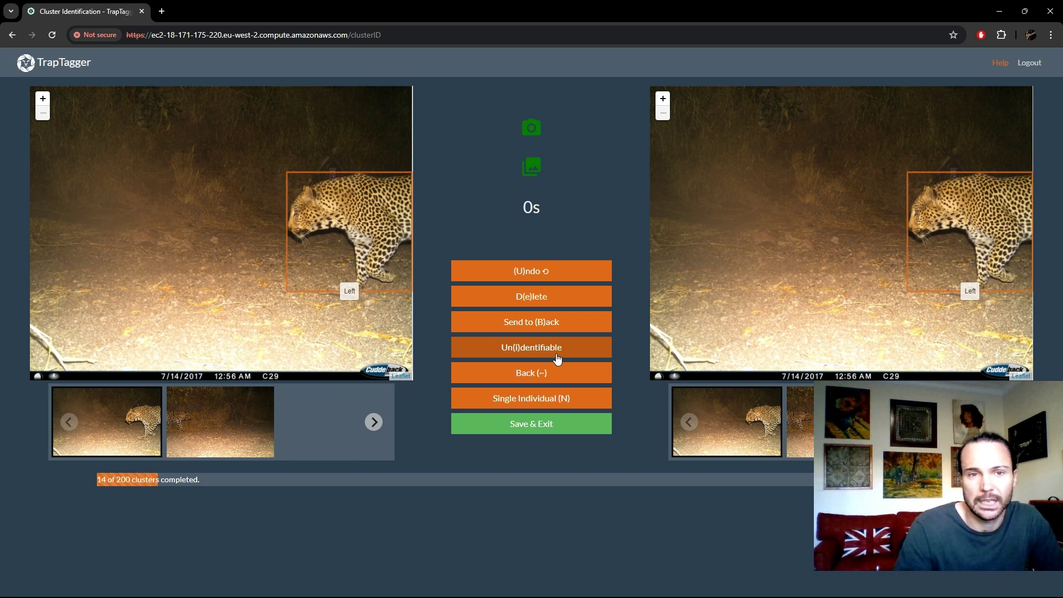
- Check the 7/14/2017 12:56 AM sightings from cameras C29 and C30 and submit the cluster as a single new male individual
{"action": "key", "text": "Right"}
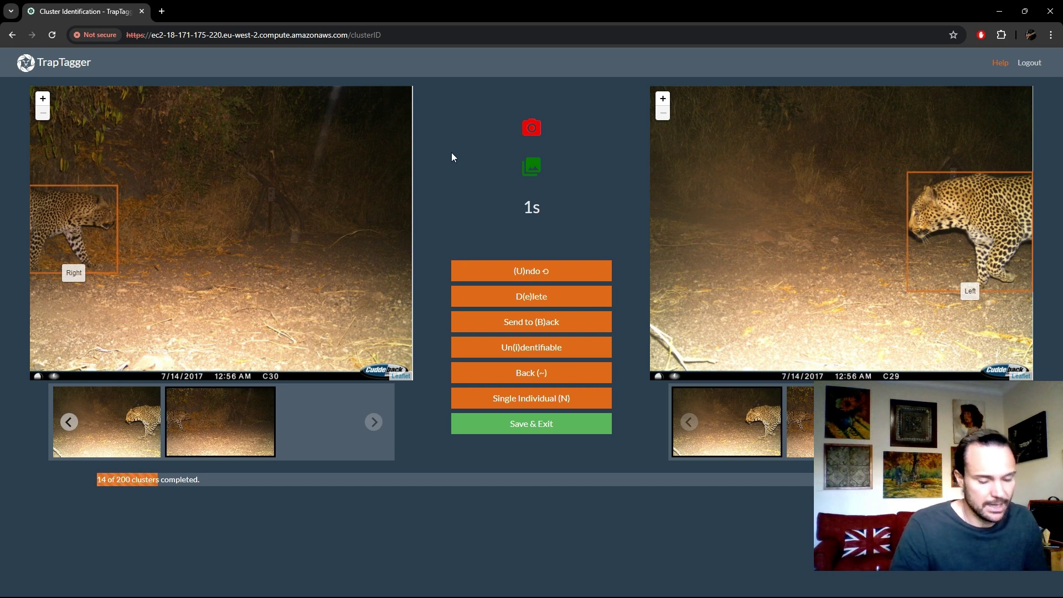
{"action": "key", "text": "n"}
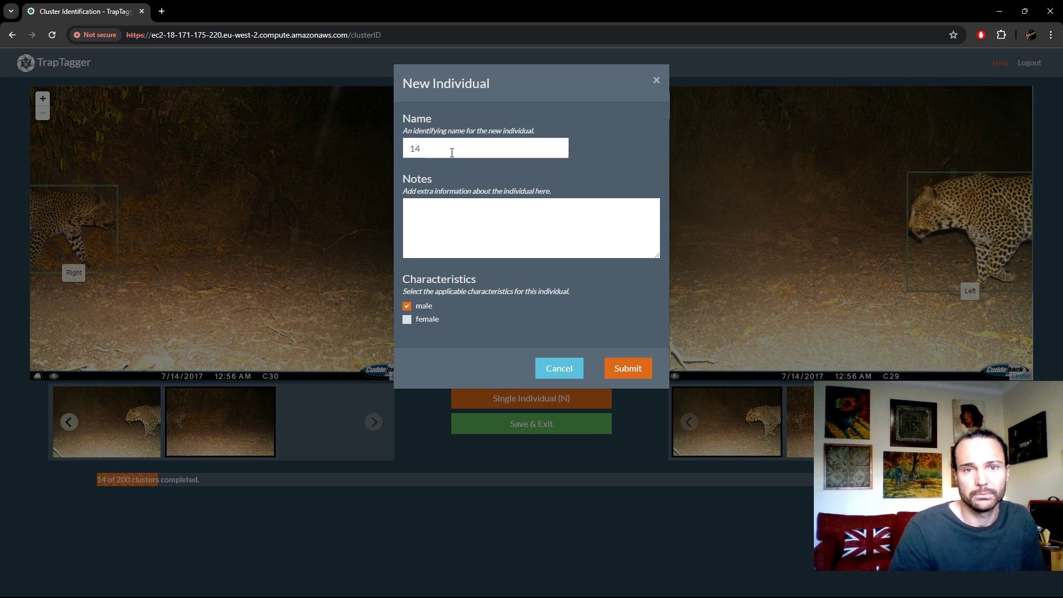
{"action": "key", "text": "Return"}
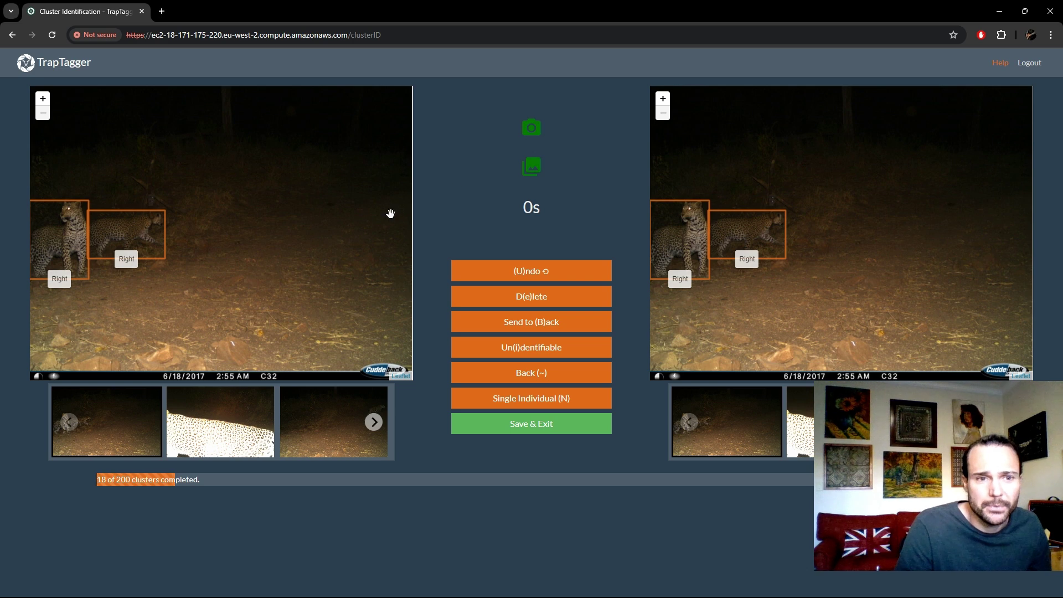
- Match the walking leopard in the 6/18/2017 2:55 AM C32 image with the overexposed C31 close-up and submit them as a new individual
{"action": "key", "text": "Right"}
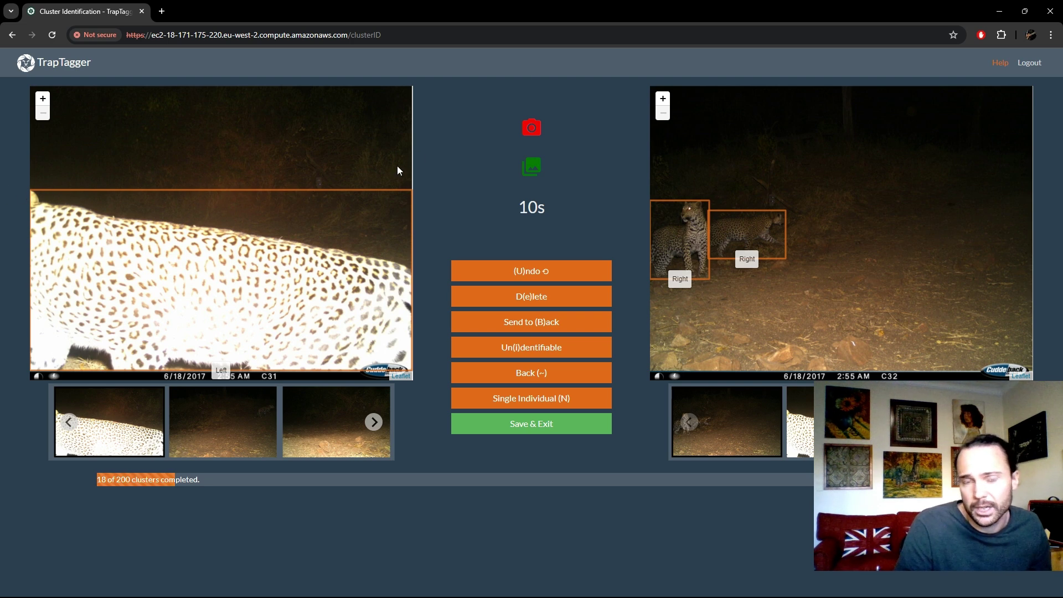
{"action": "scroll", "coordinate": [760, 231], "scroll_direction": "up", "scroll_amount": 1}
{"action": "scroll", "coordinate": [760, 231], "scroll_direction": "up", "scroll_amount": 1}
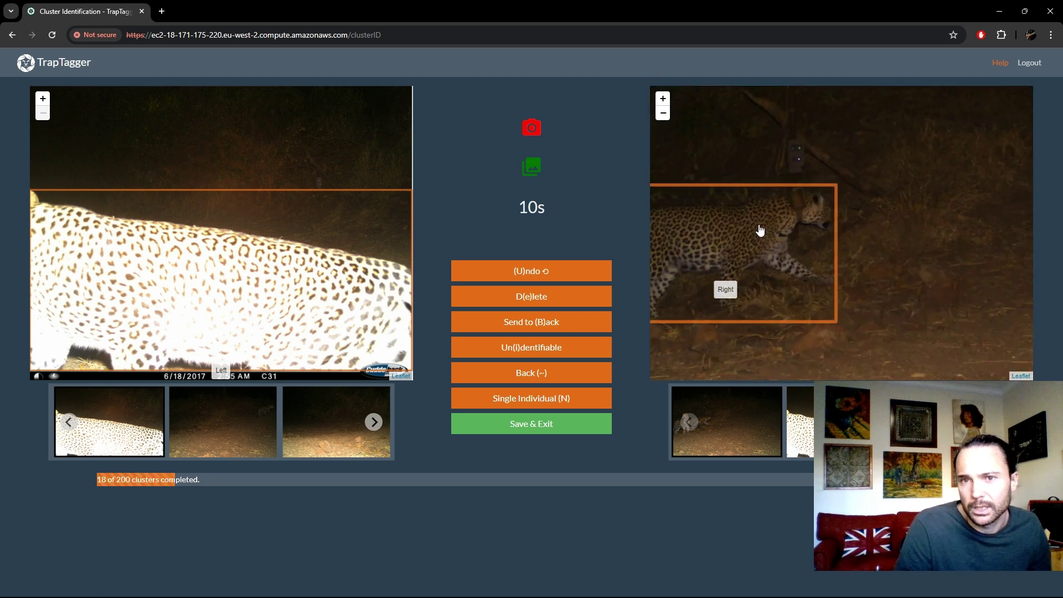
{"action": "left_click_drag", "start_coordinate": [858, 230], "coordinate": [906, 228]}
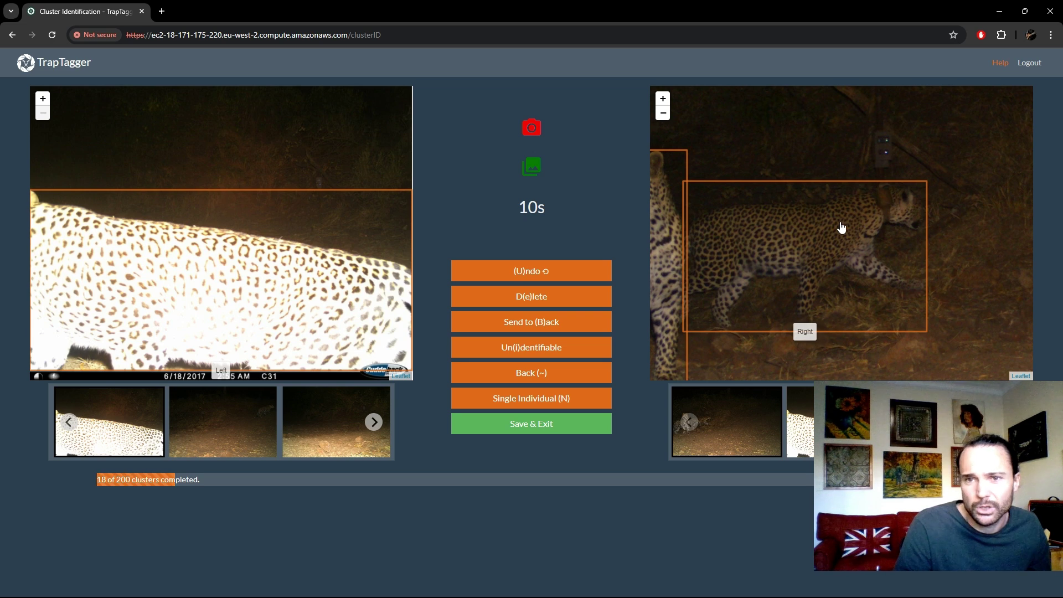
{"action": "left_click", "coordinate": [821, 239]}
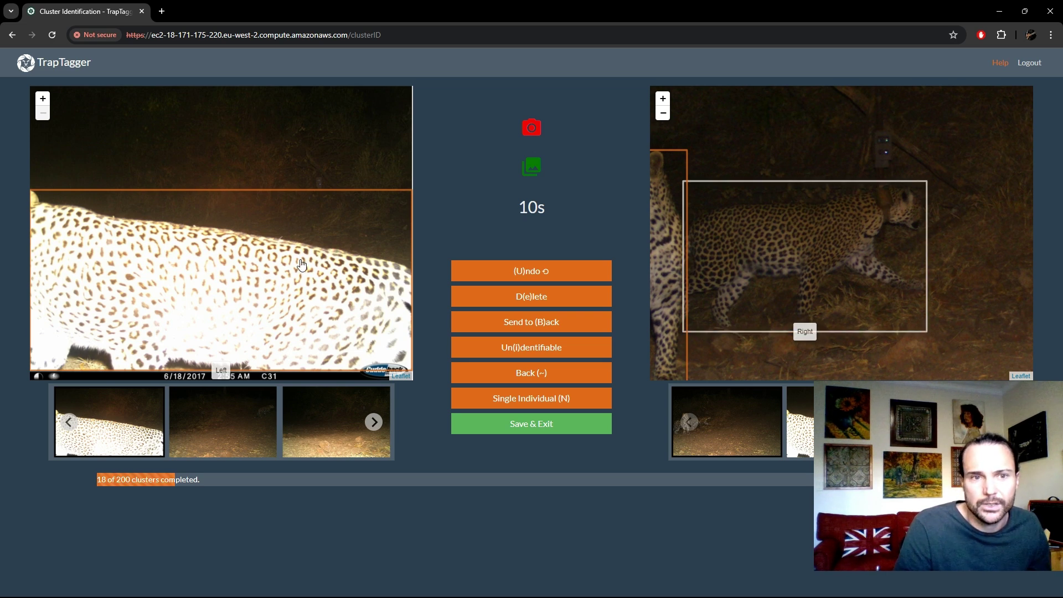
{"action": "left_click", "coordinate": [302, 265]}
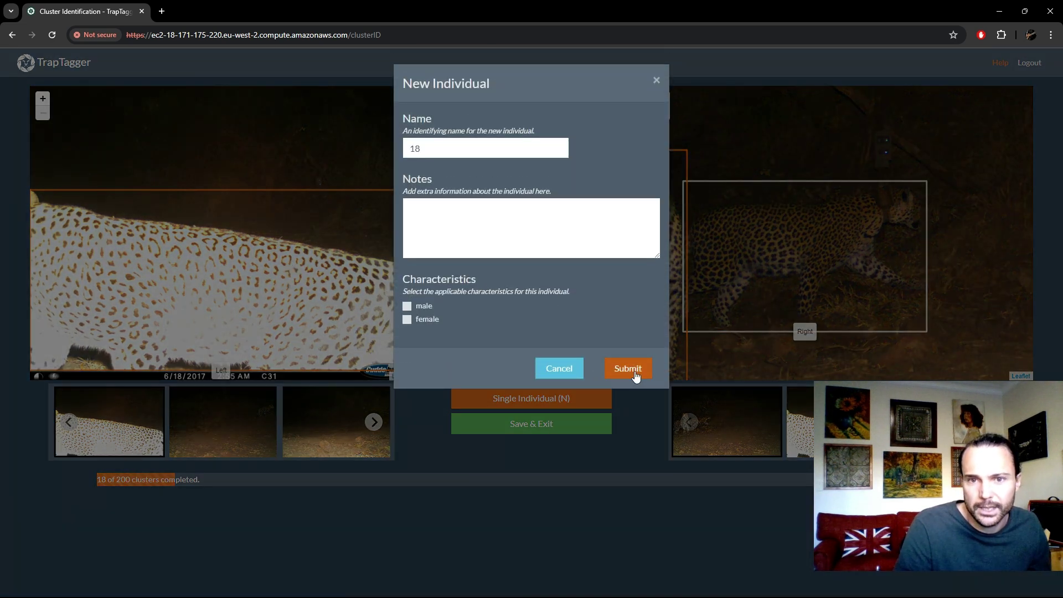
{"action": "left_click", "coordinate": [634, 371]}
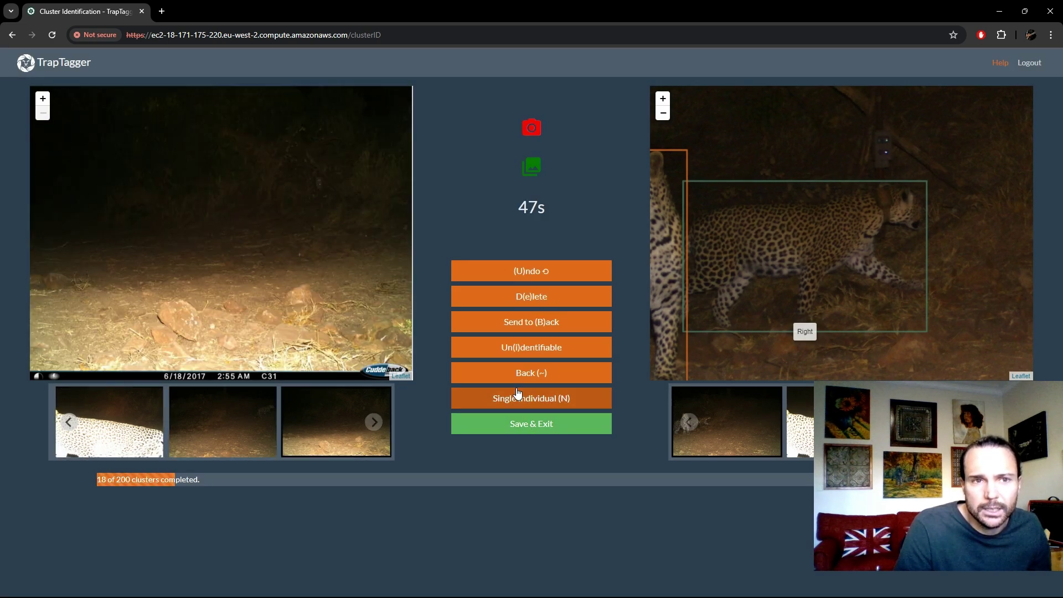
- Match the lone leopard in the other 6/18/2017 C32 image with the sitting leopard and submit them as another new individual
{"action": "key", "text": "Left"}
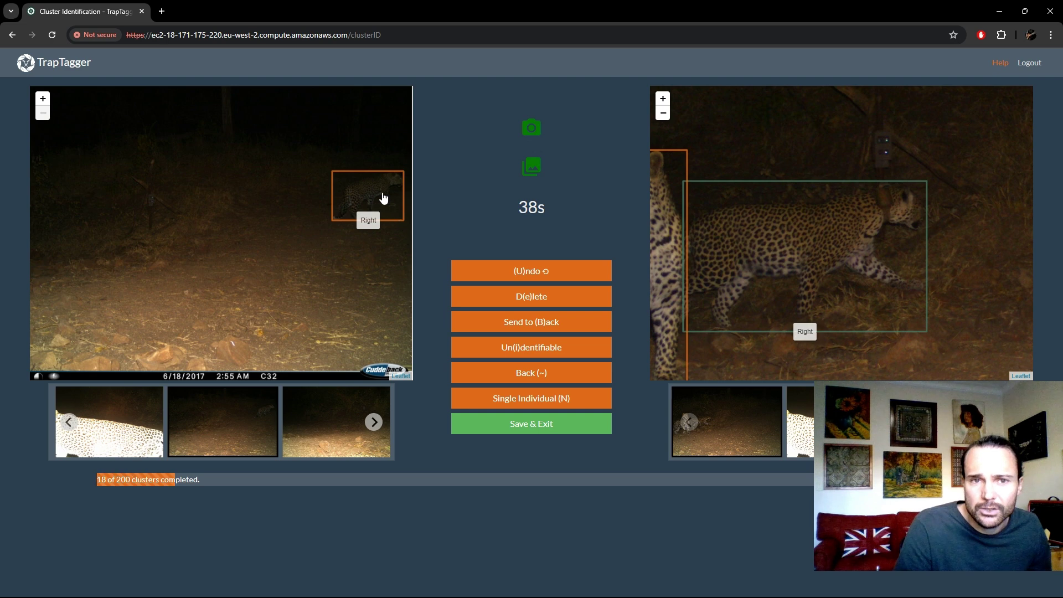
{"action": "scroll", "coordinate": [384, 198], "scroll_direction": "up", "scroll_amount": 3}
{"action": "left_click_drag", "start_coordinate": [376, 204], "coordinate": [268, 235]}
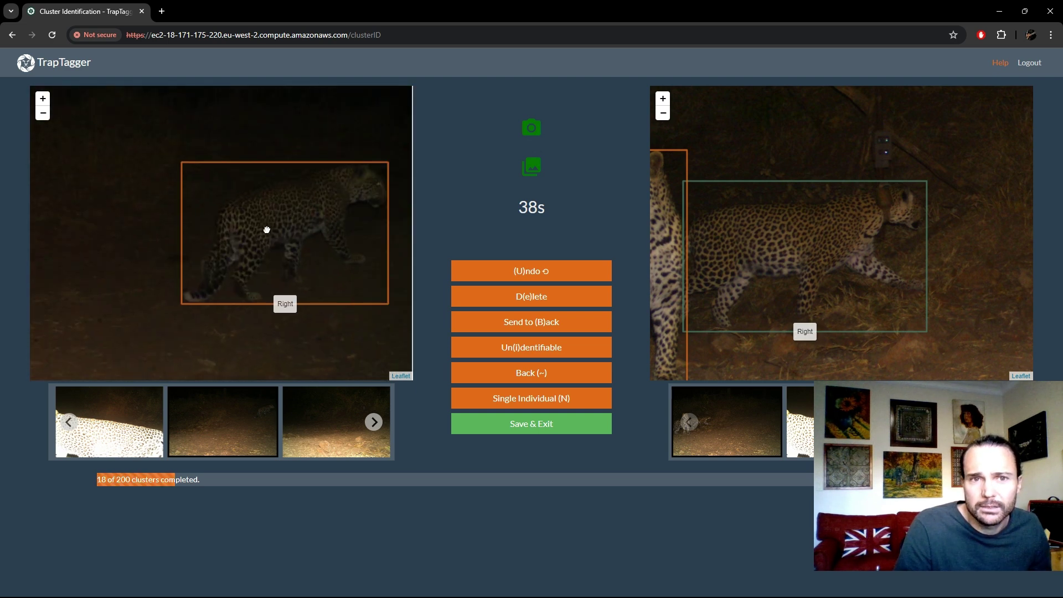
{"action": "scroll", "coordinate": [762, 226], "scroll_direction": "down", "scroll_amount": 3}
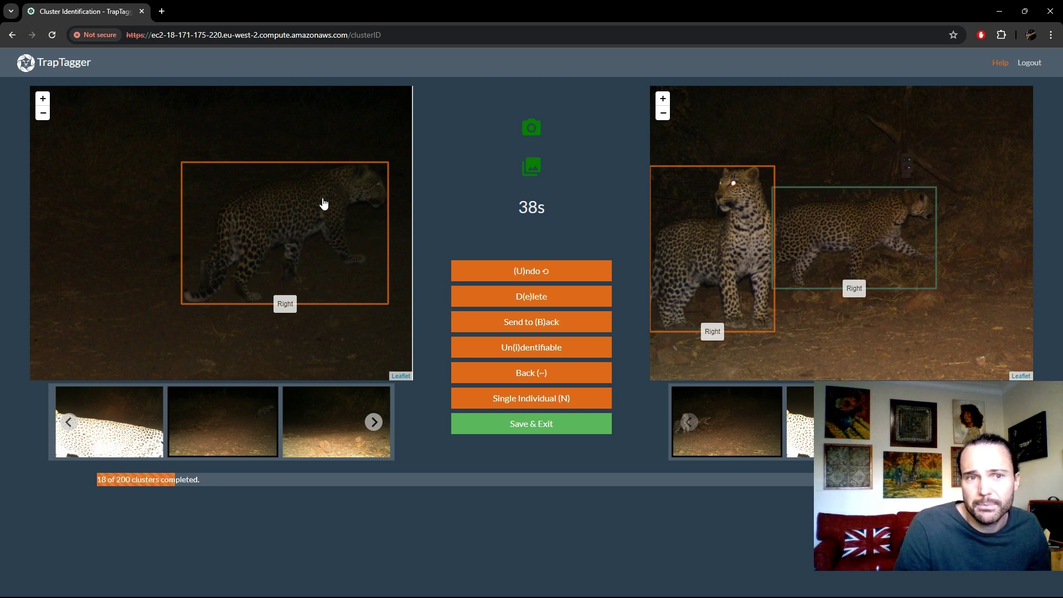
{"action": "left_click", "coordinate": [313, 215]}
{"action": "left_click", "coordinate": [739, 253]}
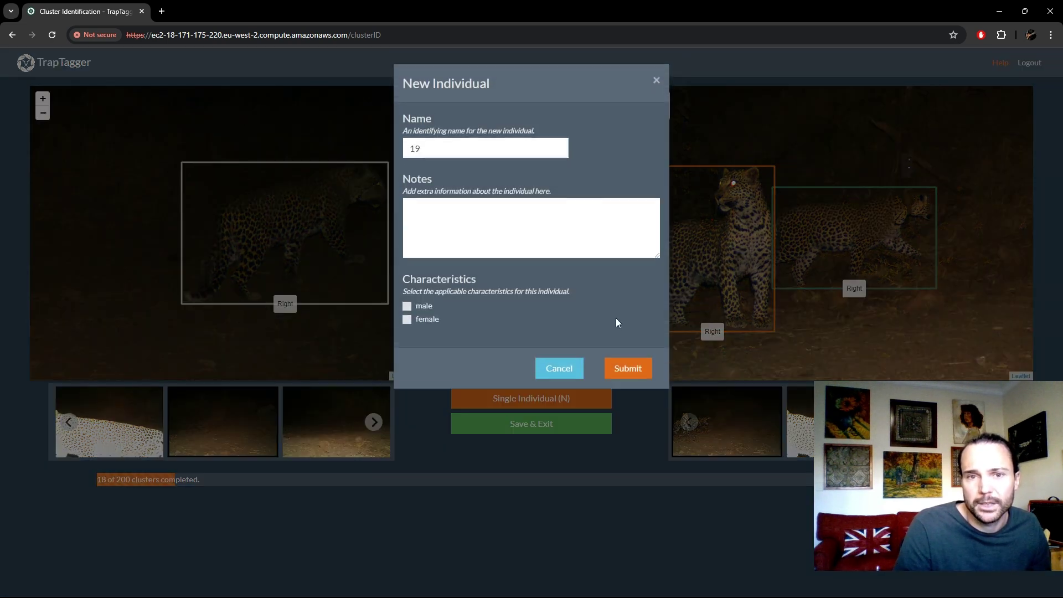
{"action": "left_click", "coordinate": [636, 367]}
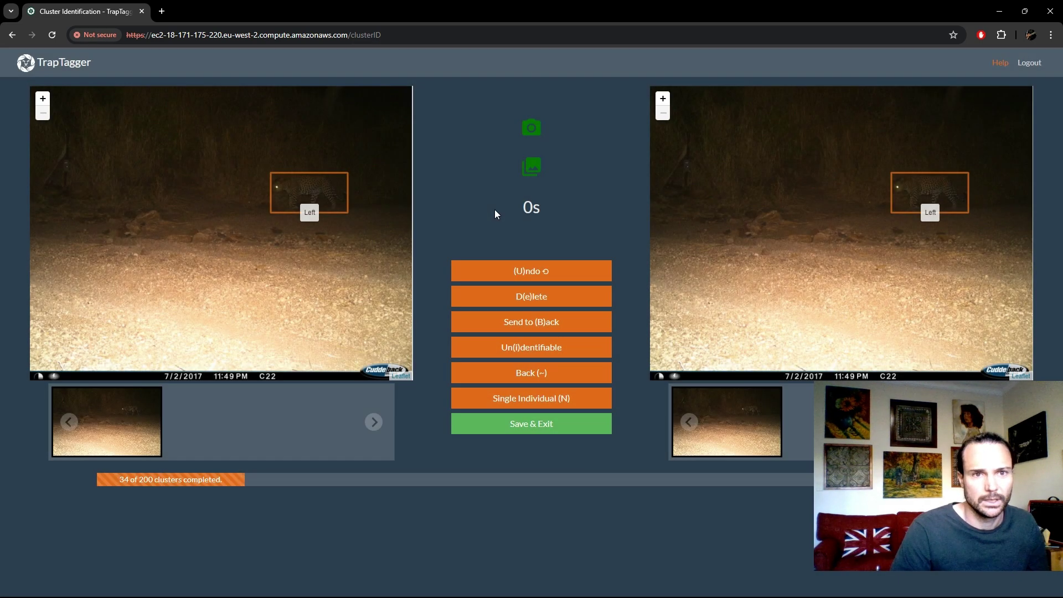
- Submit the 7/2/2017 11:49 PM C22 sighting as a single new individual, and open the surveys page
{"action": "key", "text": "n"}
{"action": "key", "text": "Return"}
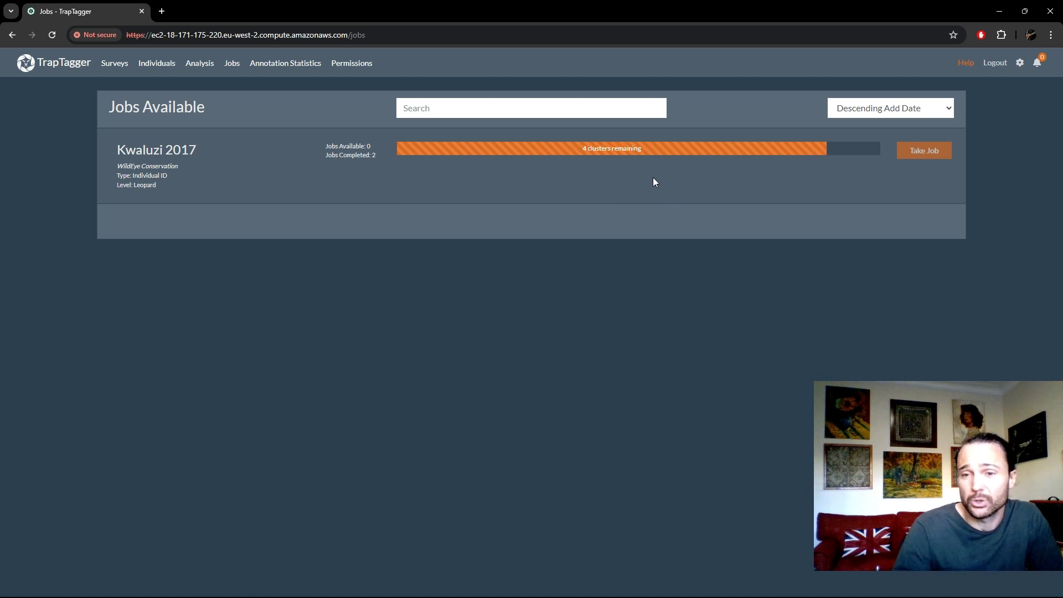
{"action": "left_click", "coordinate": [113, 67]}
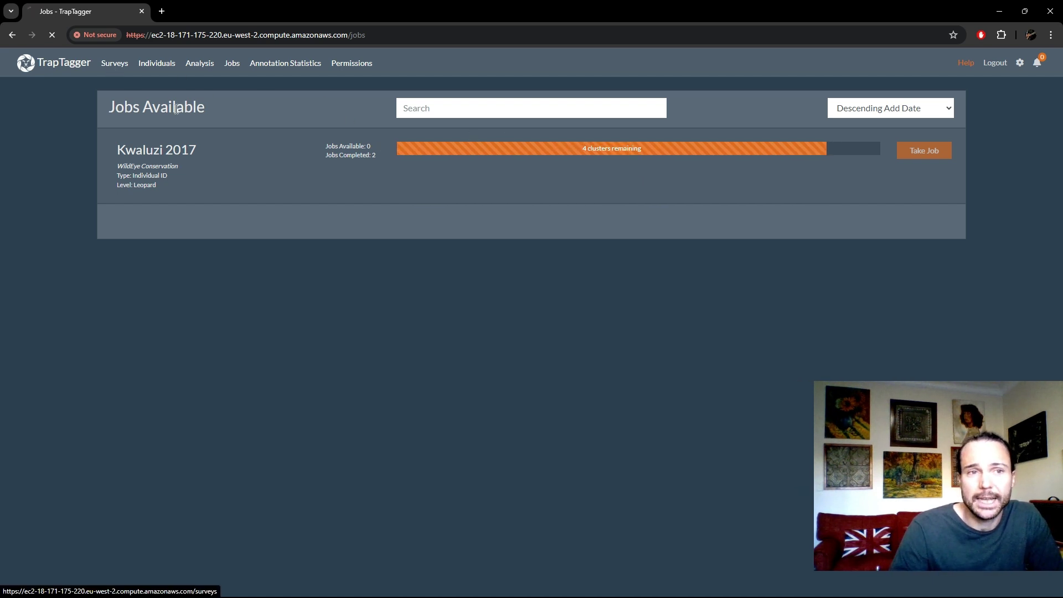